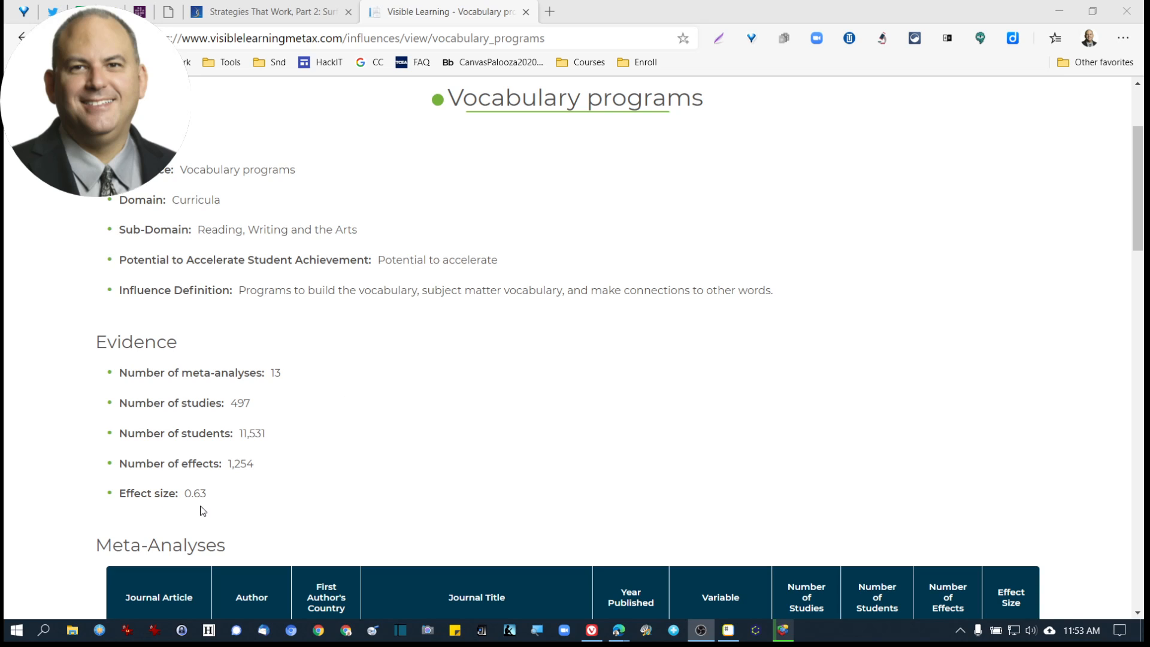
Step: Review the overview, evidence figures and meta-analyses table on the Vocabulary programs page
scroll(234, 509, down, 5)
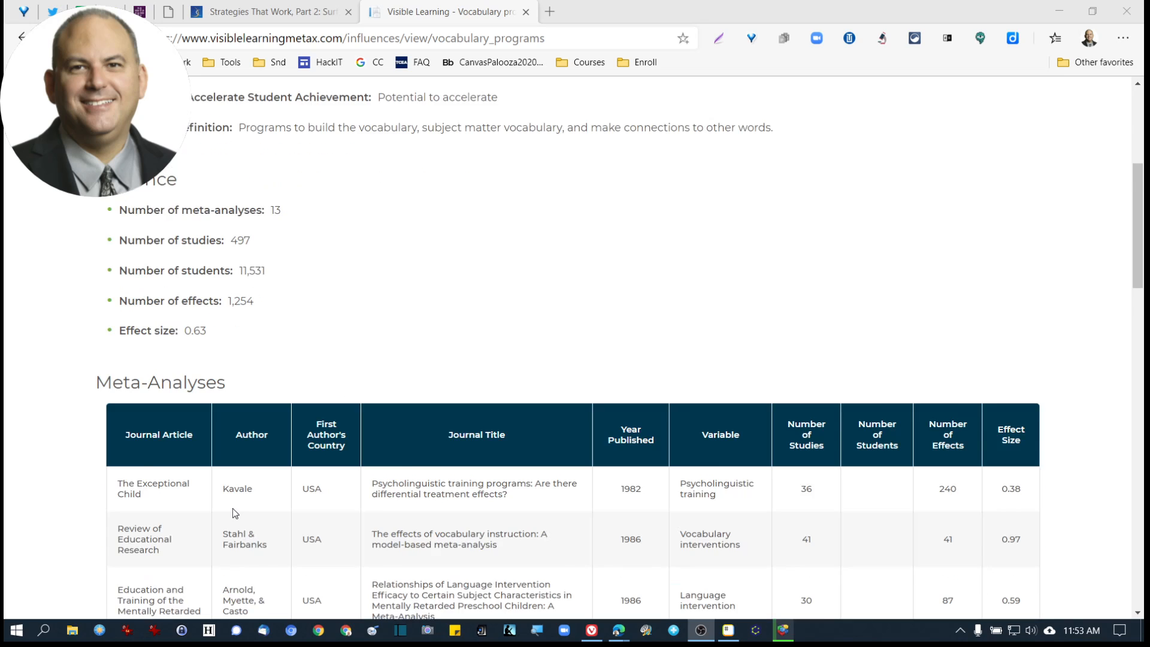
scroll(377, 443, down, 3)
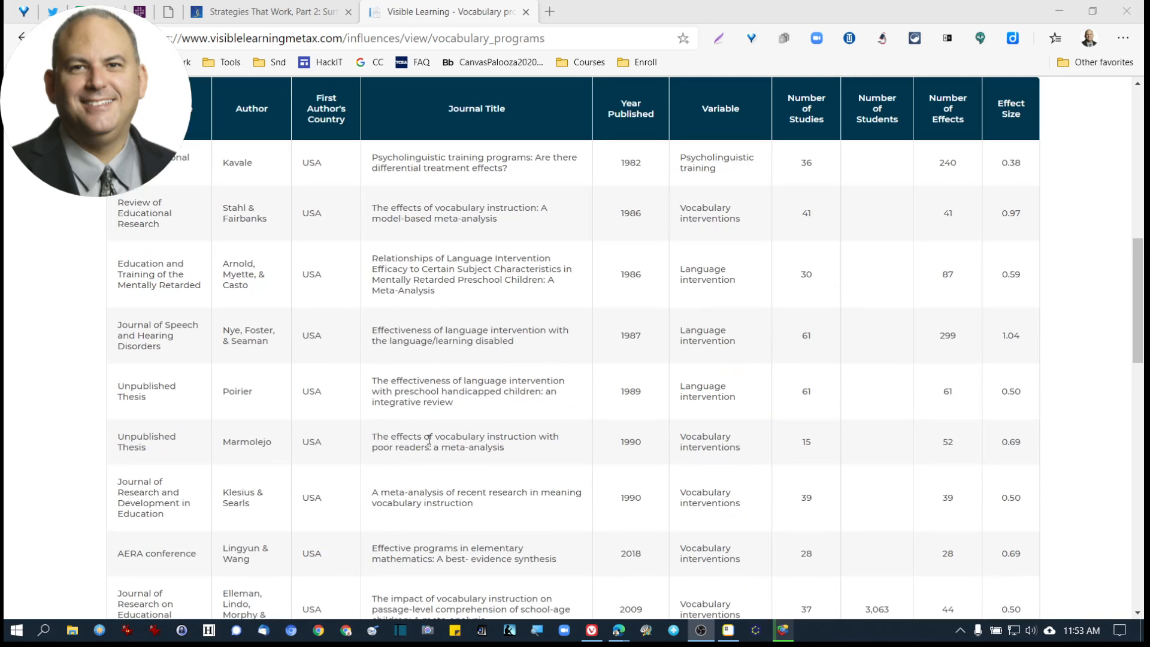
scroll(427, 440, up, 8)
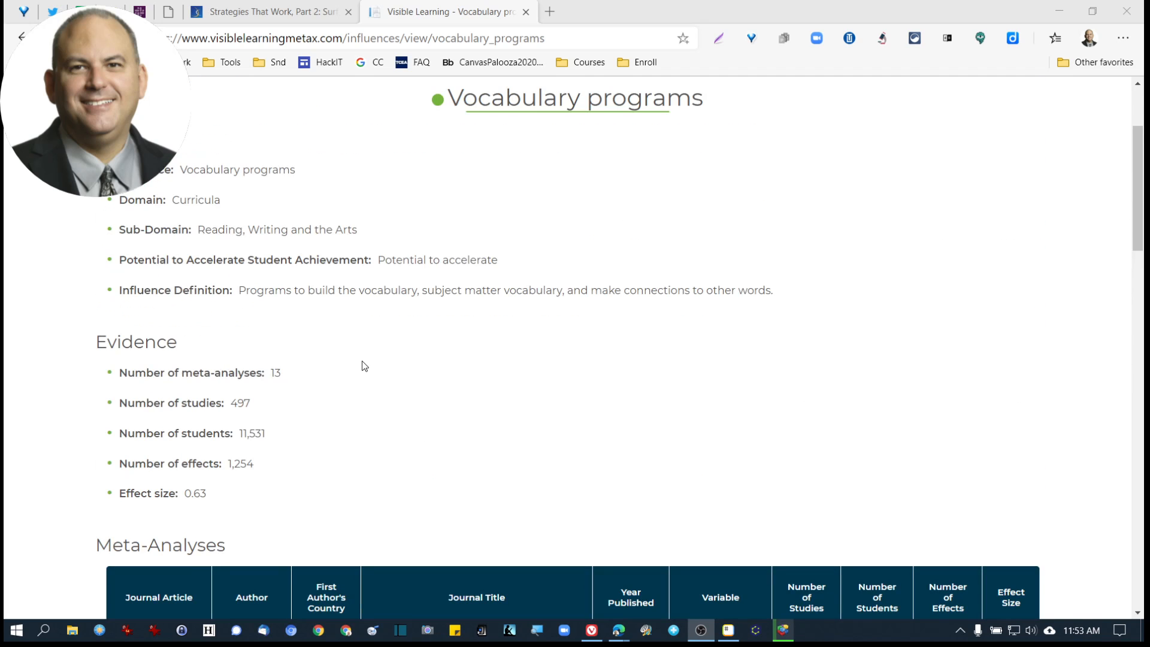
scroll(400, 333, up, 3)
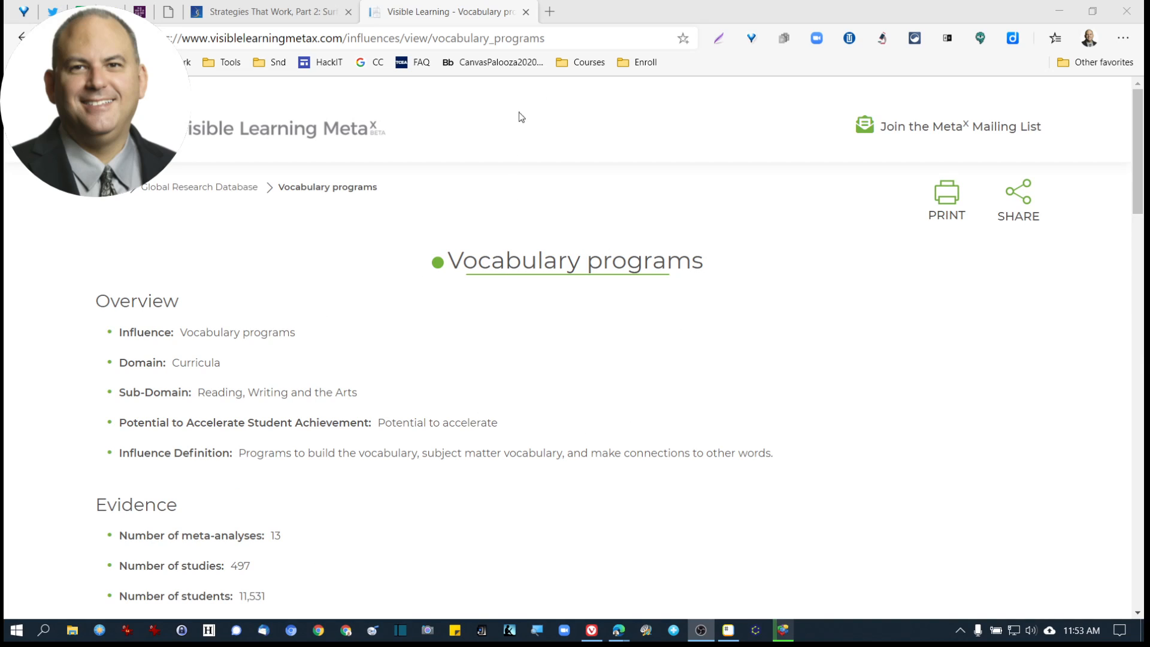
Step: Open the yEd Live diagram editor in a new browser tab via the address ly.tcea.org/yed
click(549, 12)
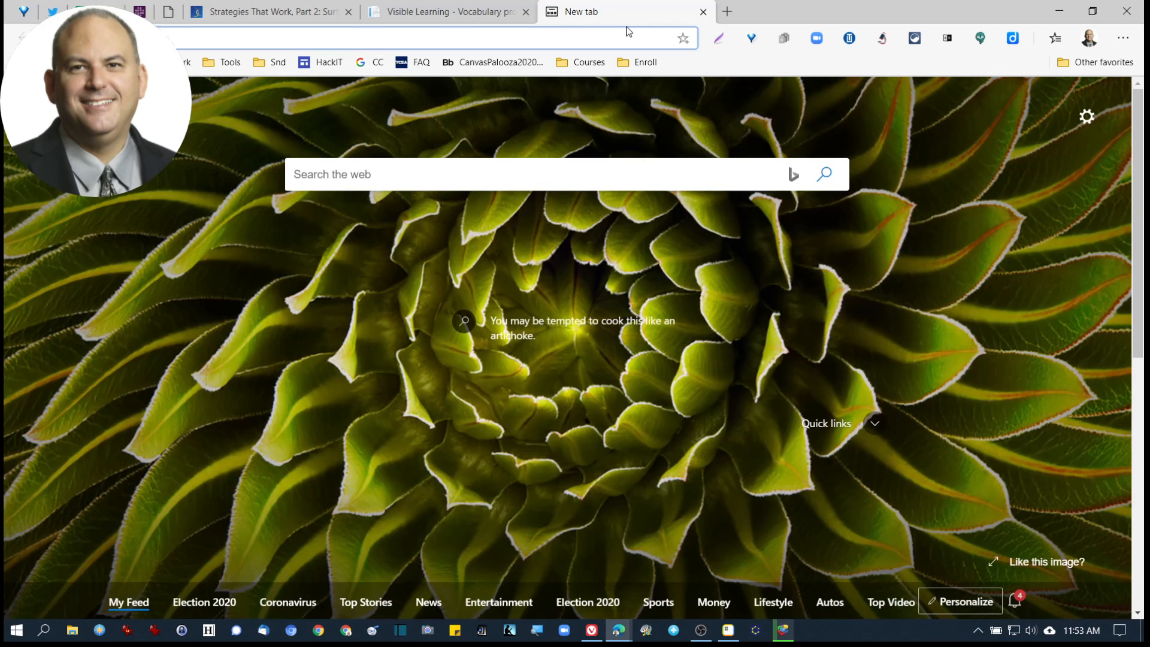
text(ly.tce)
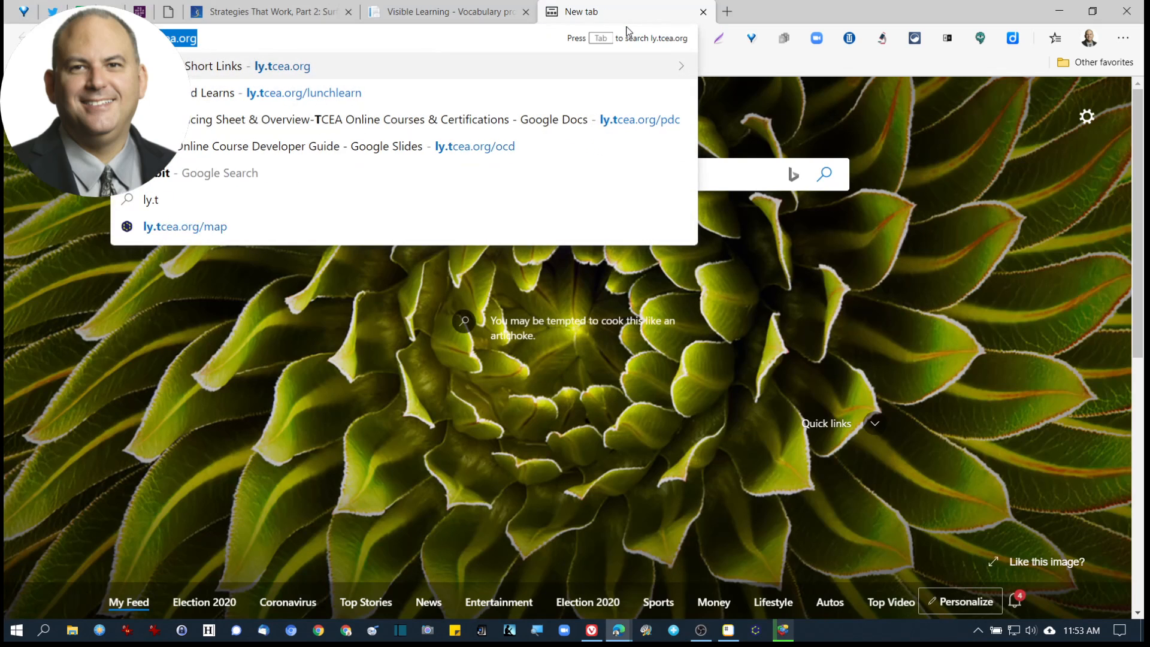
text(a.org/)
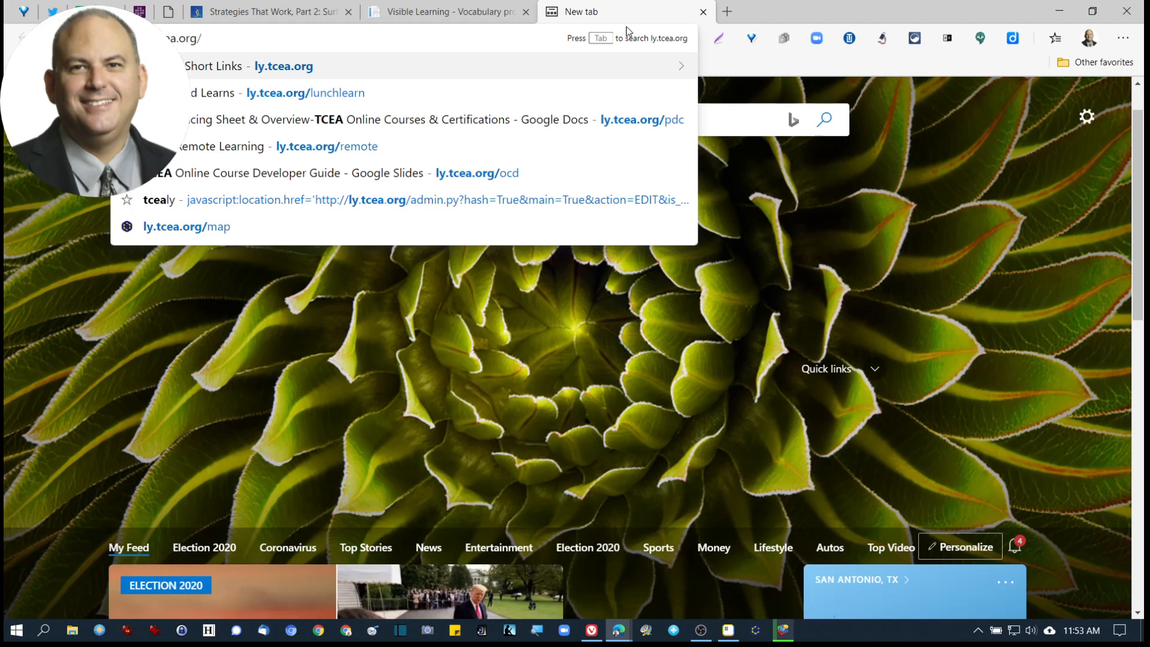
text(yed)
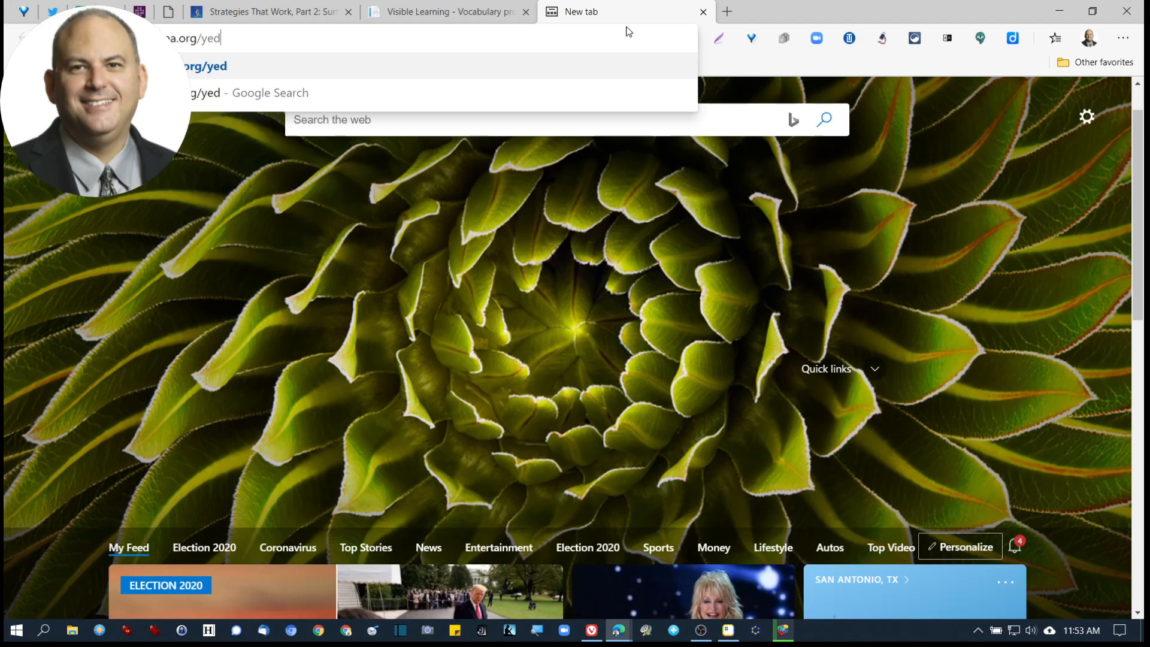
key(Return)
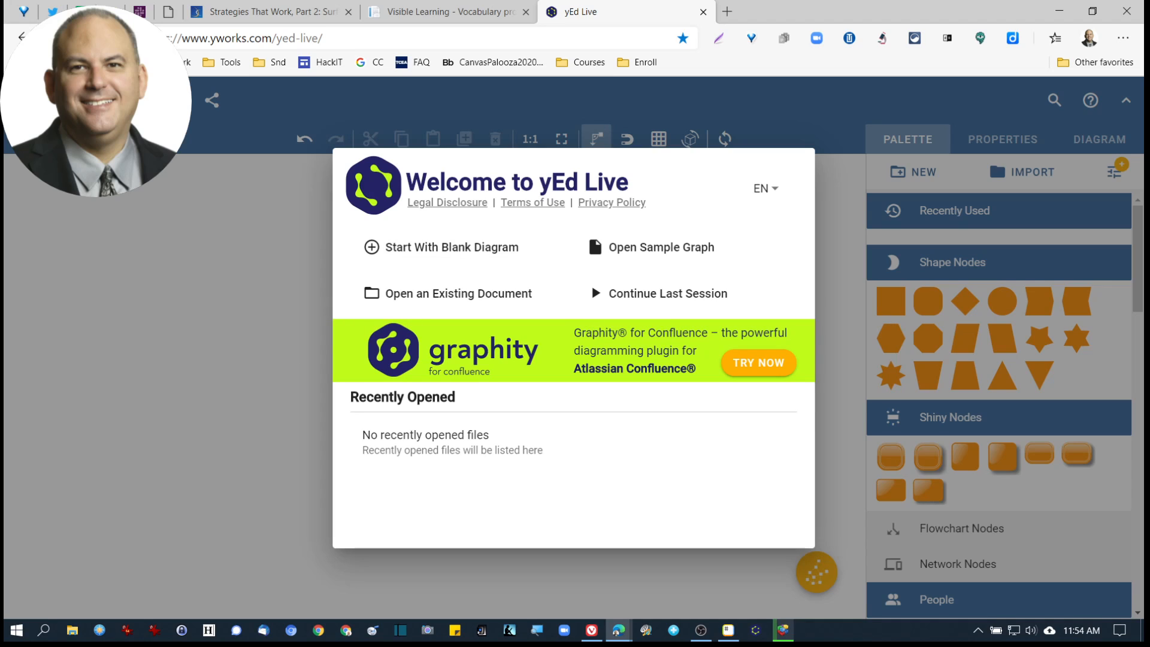
key(alt+Tab)
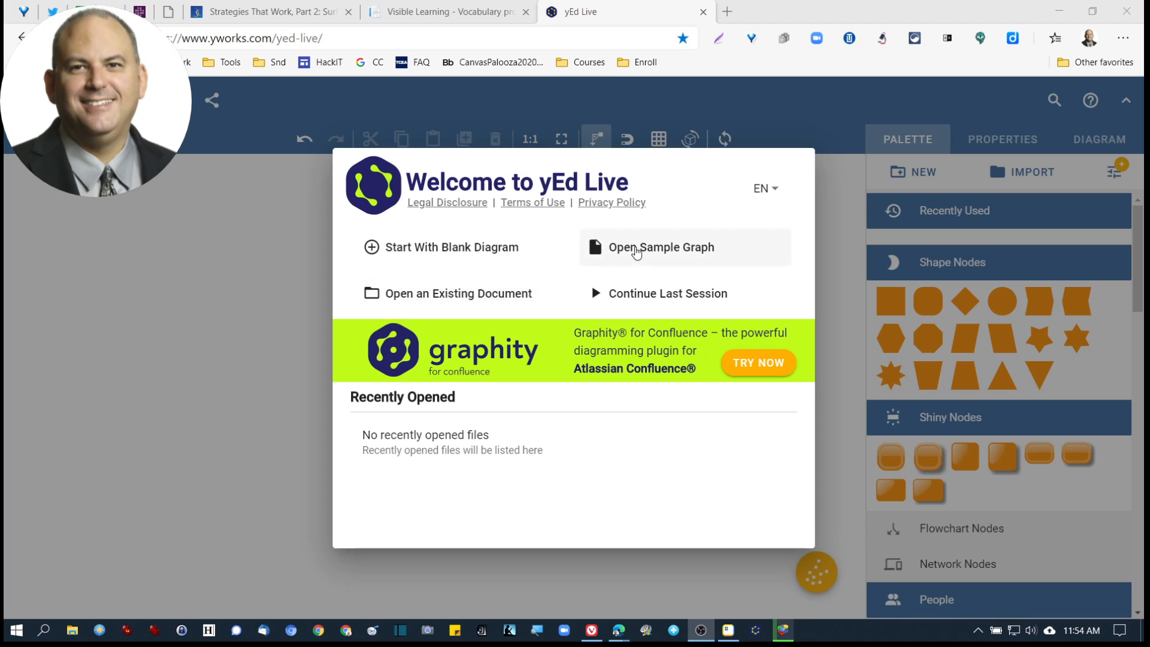
Step: Open the hobbies sample graph from the Mind Maps category of the sample graphs
click(619, 251)
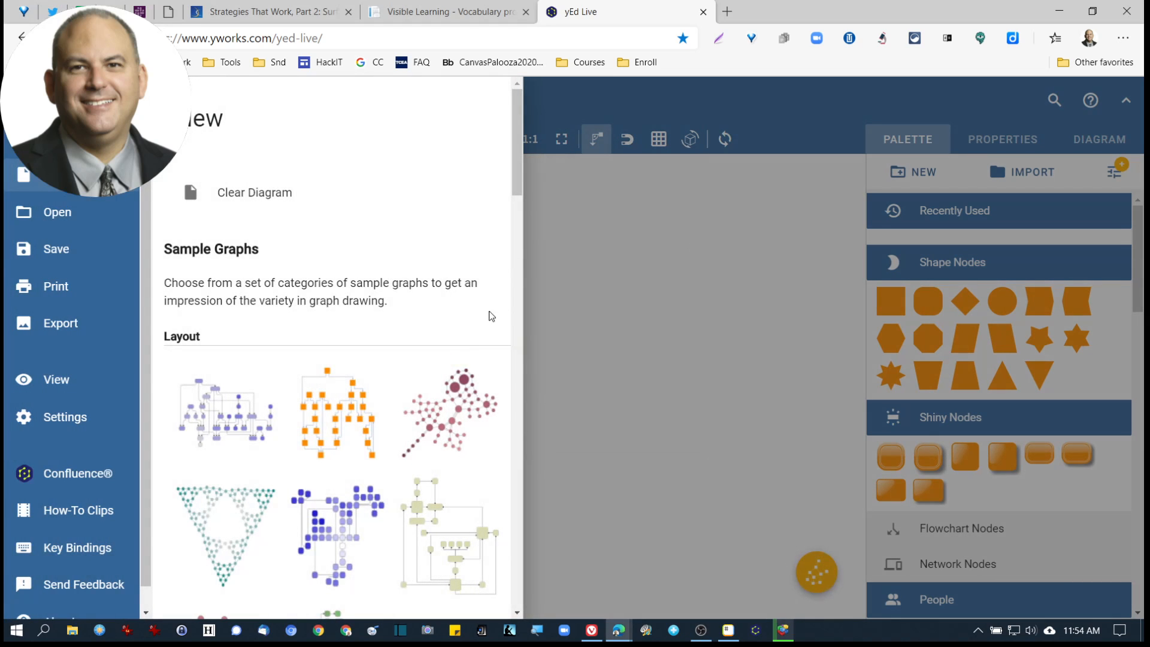
scroll(505, 309, down, 12)
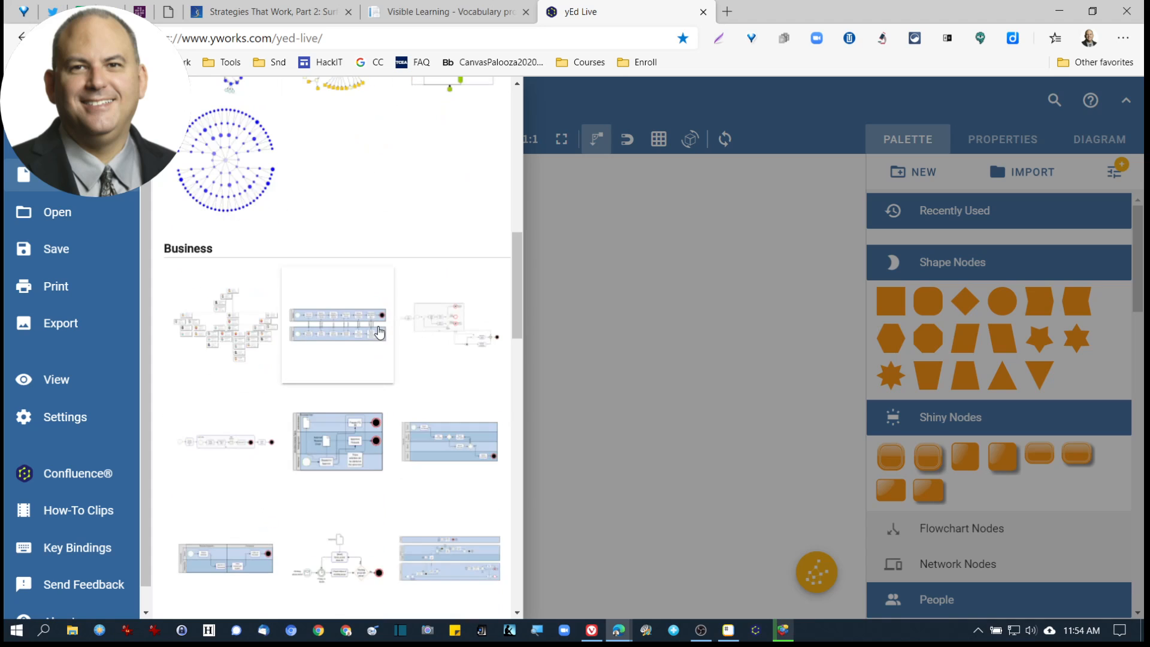
scroll(379, 331, down, 7)
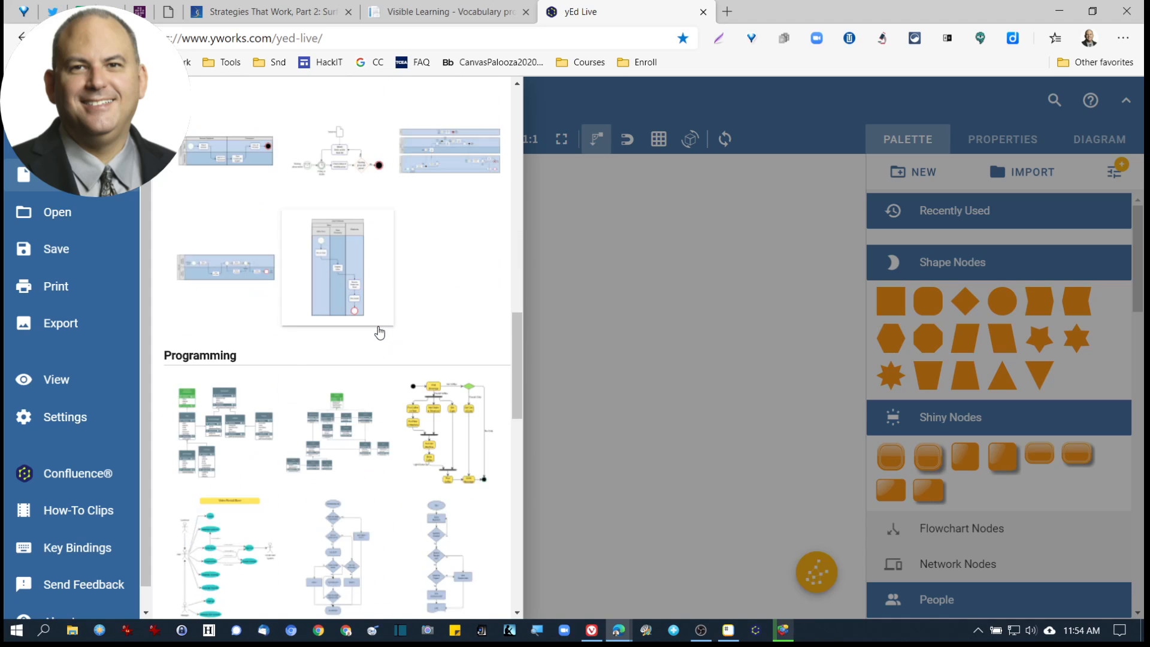
scroll(379, 332, down, 4)
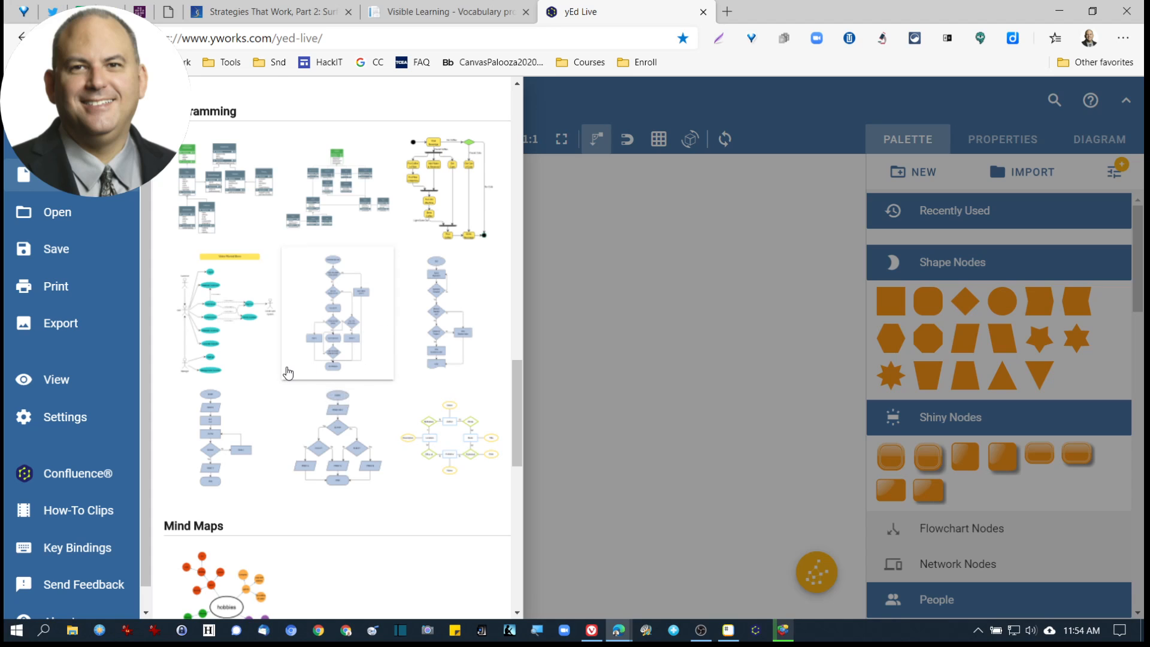
scroll(287, 371, down, 3)
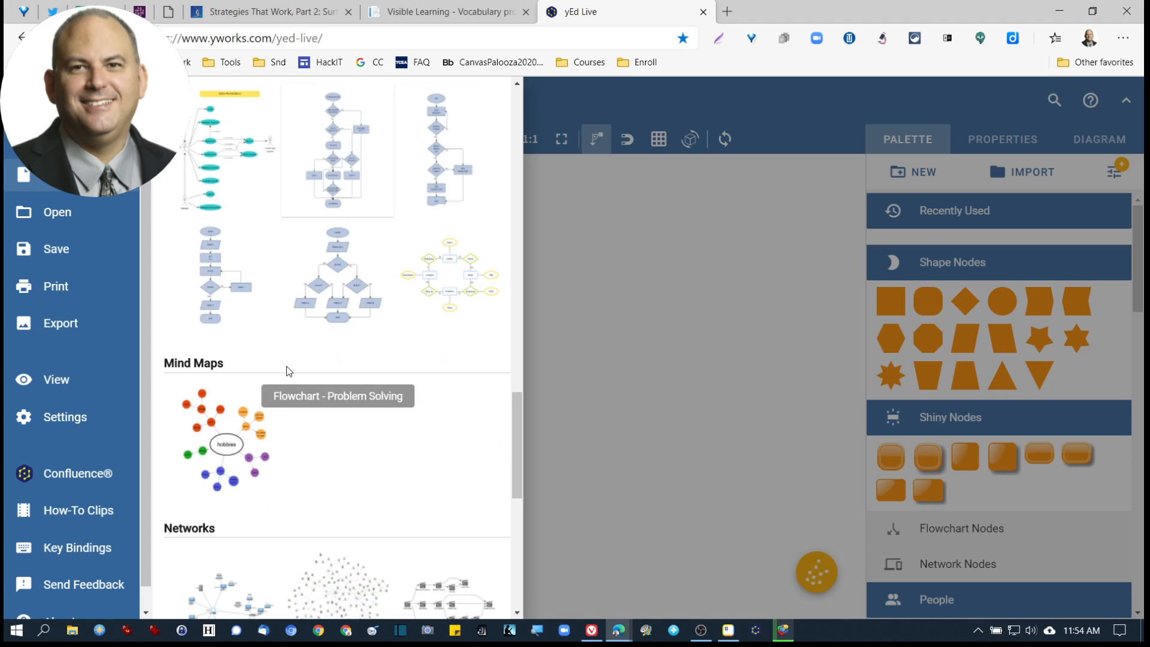
scroll(287, 372, down, 3)
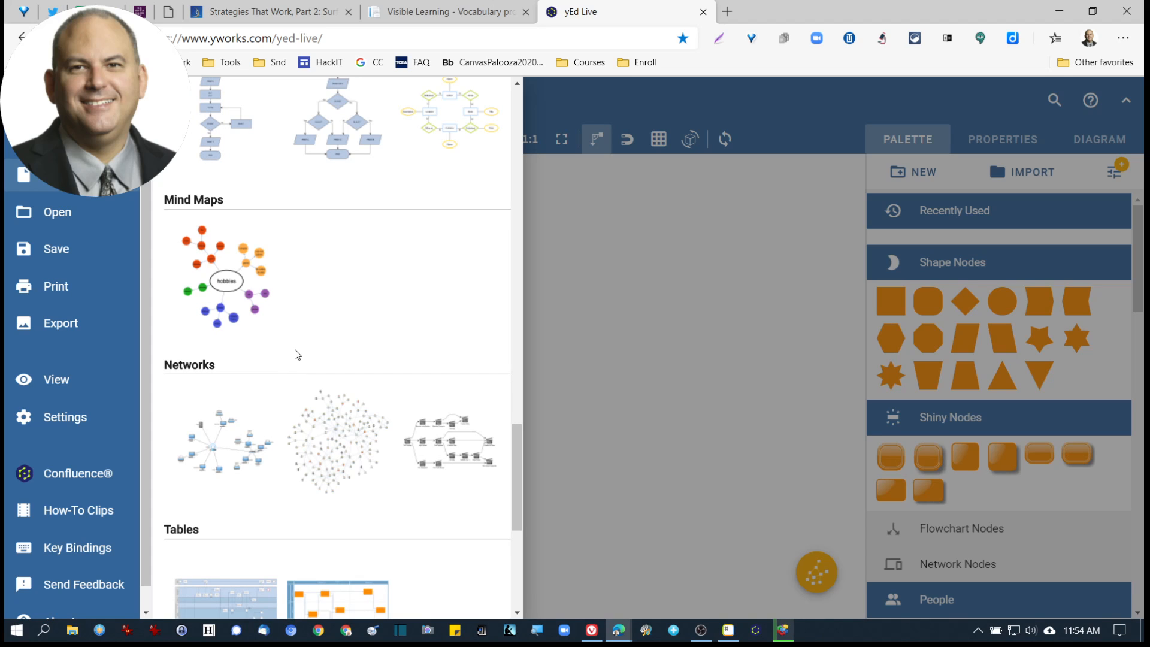
click(241, 292)
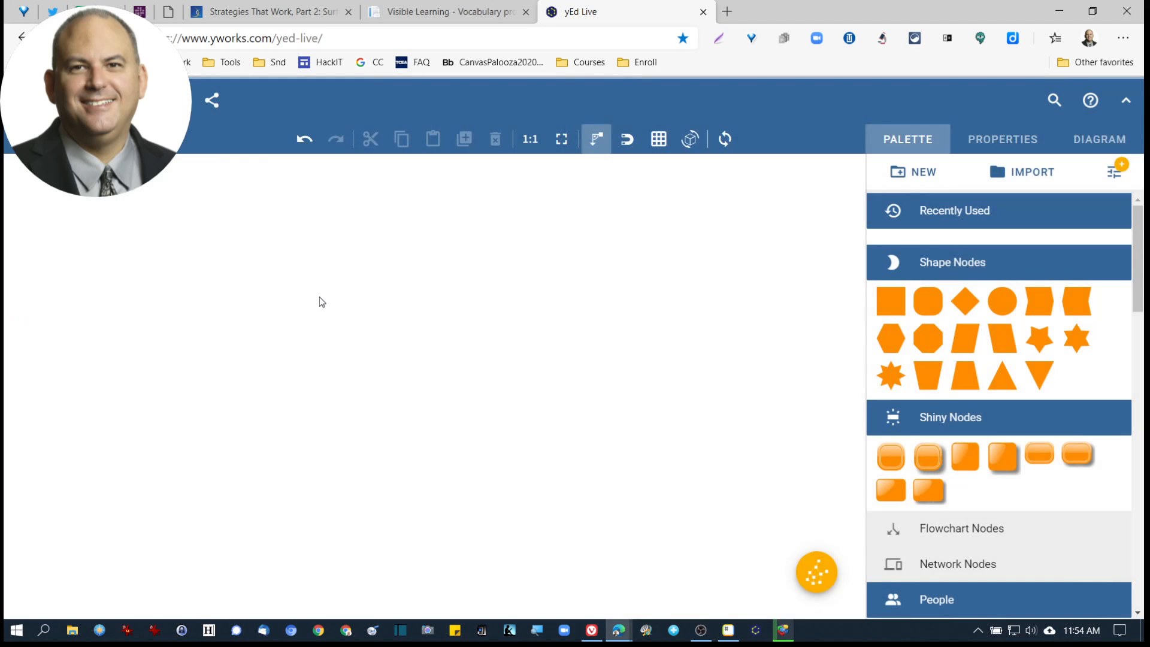
Step: Rename the central hobbies node of the mind map as "Space"
click(463, 407)
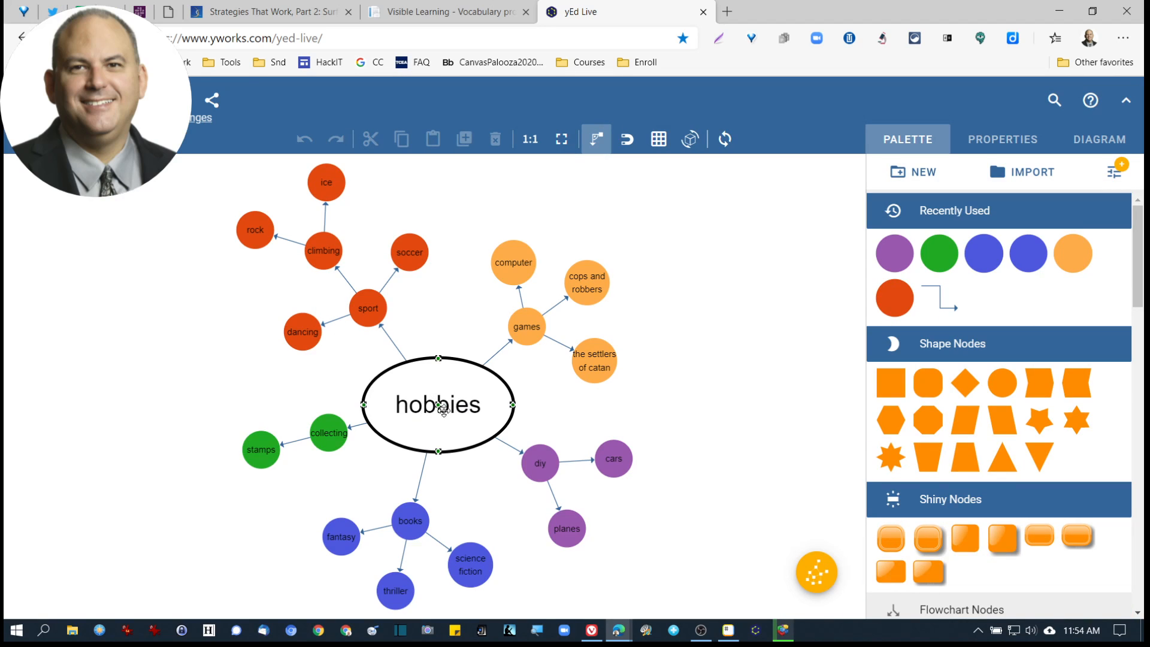
double_click(464, 406)
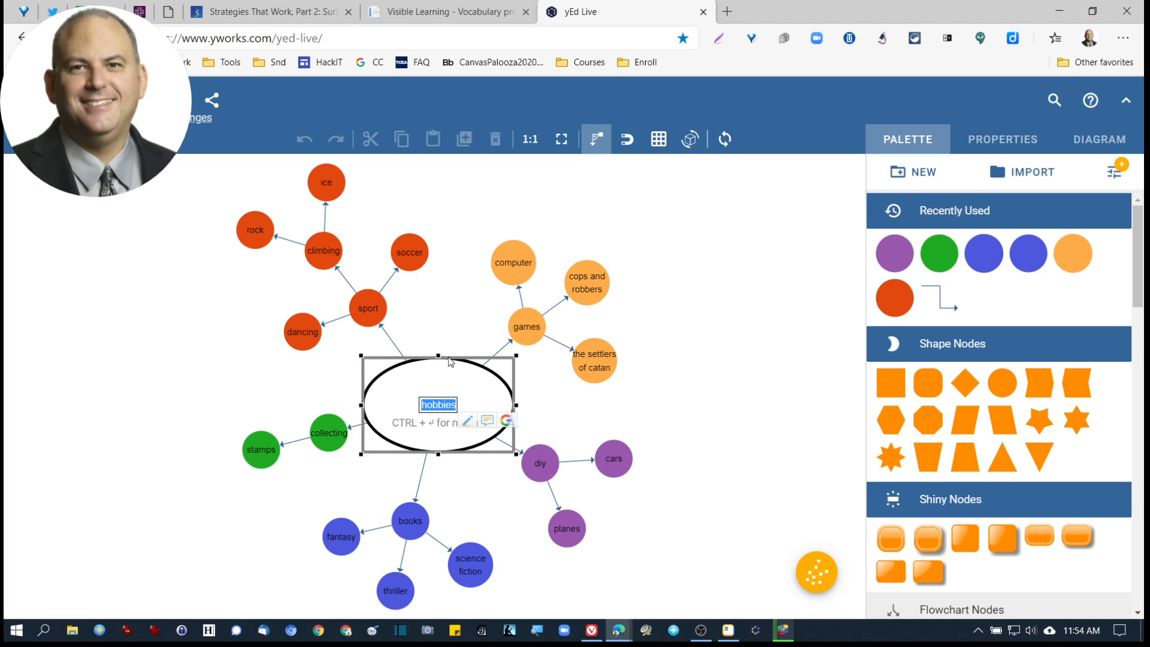
text(Space)
click(687, 356)
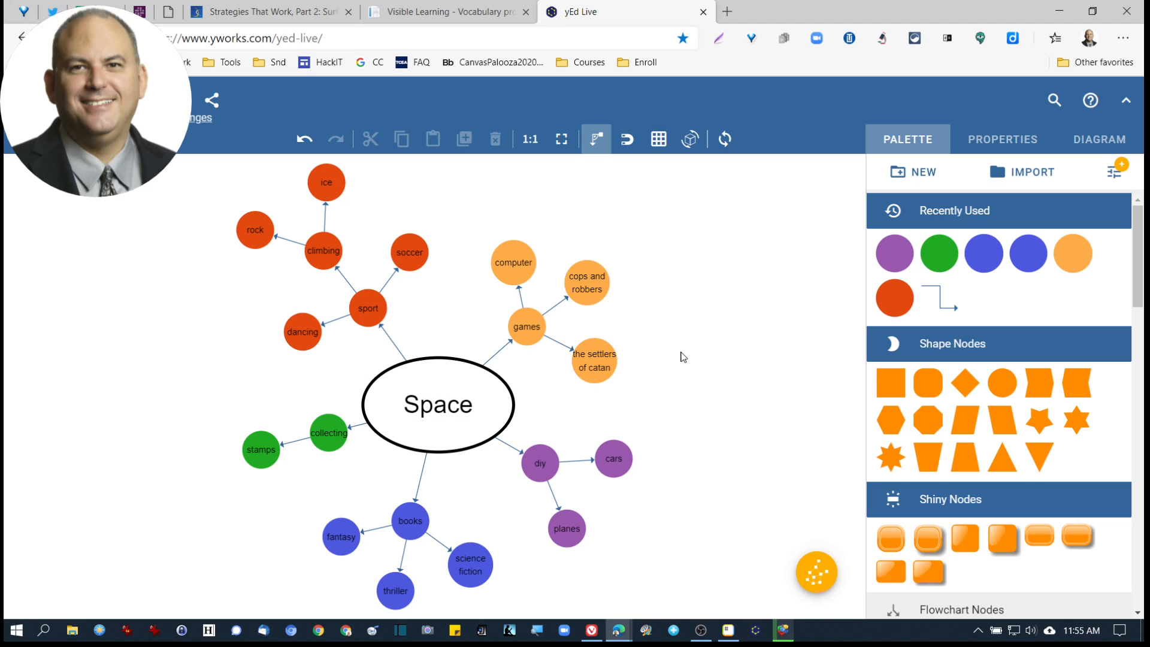
Step: Rename the orange games node as "Astronaut"
click(535, 325)
double_click(536, 325)
text(A)
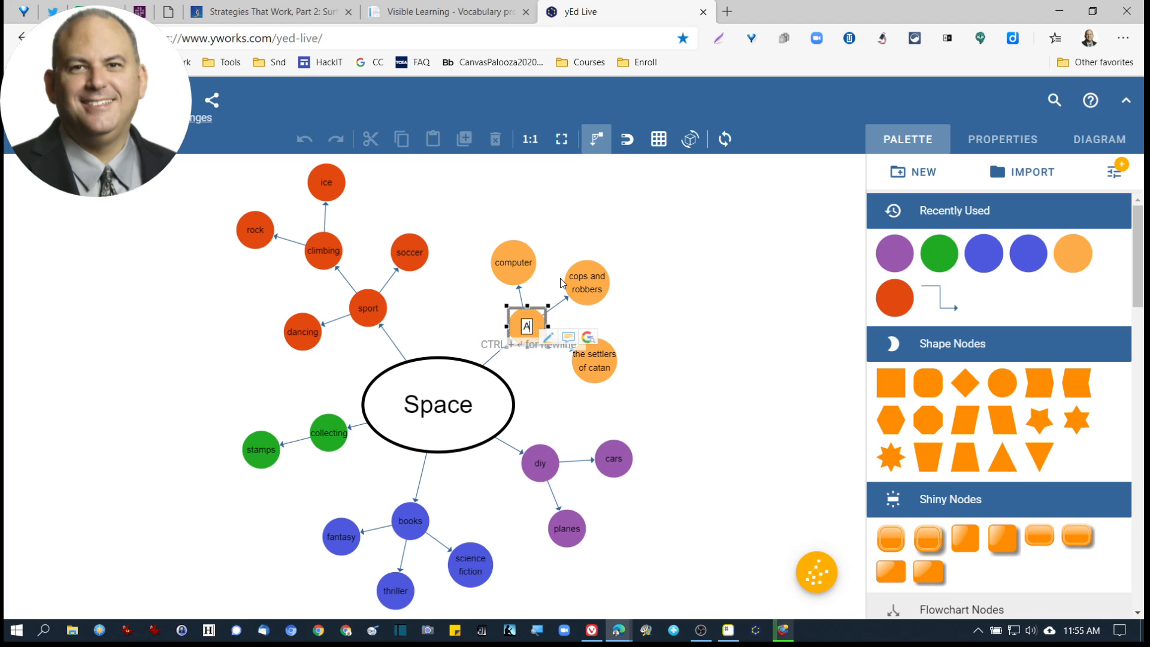
text(stronaut)
Step: Delete the computer, cops and robbers, and the settlers of catan nodes attached to the Astronaut node
click(511, 266)
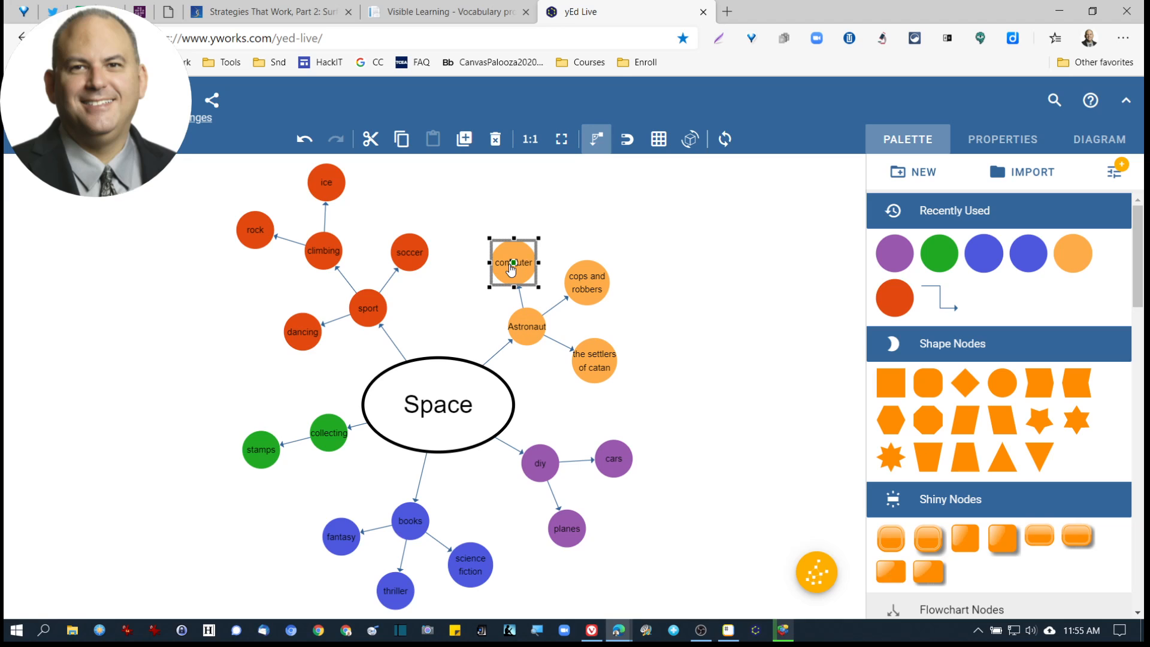
drag(493, 201, 615, 292)
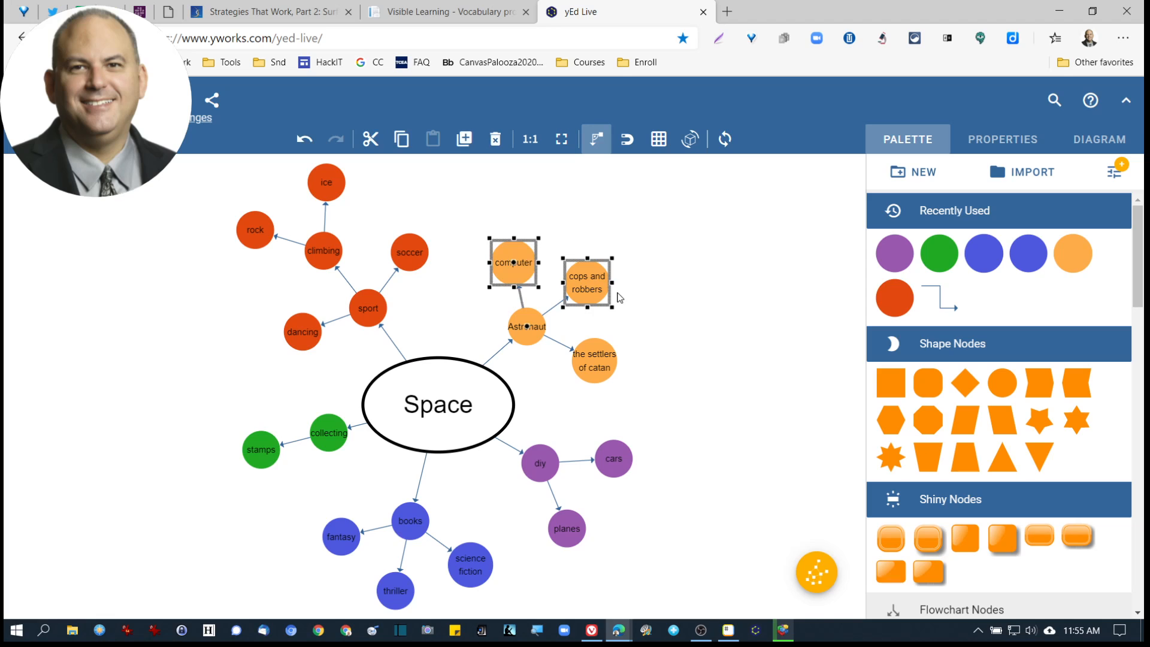
key(Delete)
click(594, 351)
click(661, 354)
drag(672, 335, 553, 388)
key(Delete)
Step: Delete the ice, rock, climbing, soccer and dancing nodes, keeping only the sport node in the red branch
drag(190, 188, 424, 265)
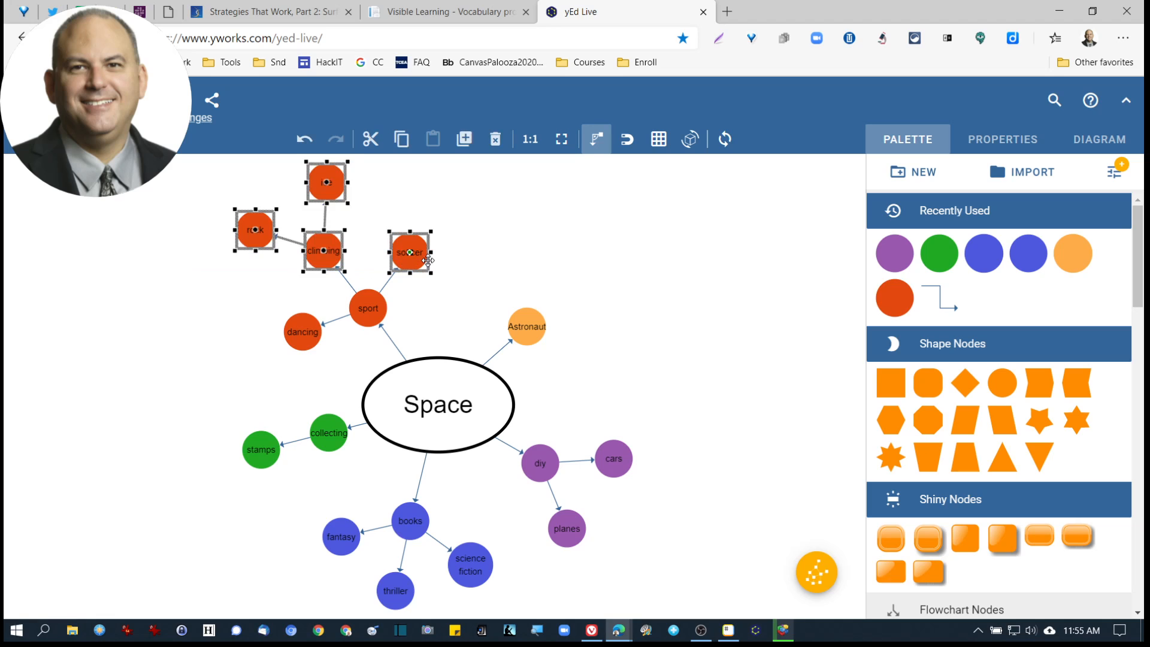
key(Delete)
drag(229, 306, 314, 351)
key(Delete)
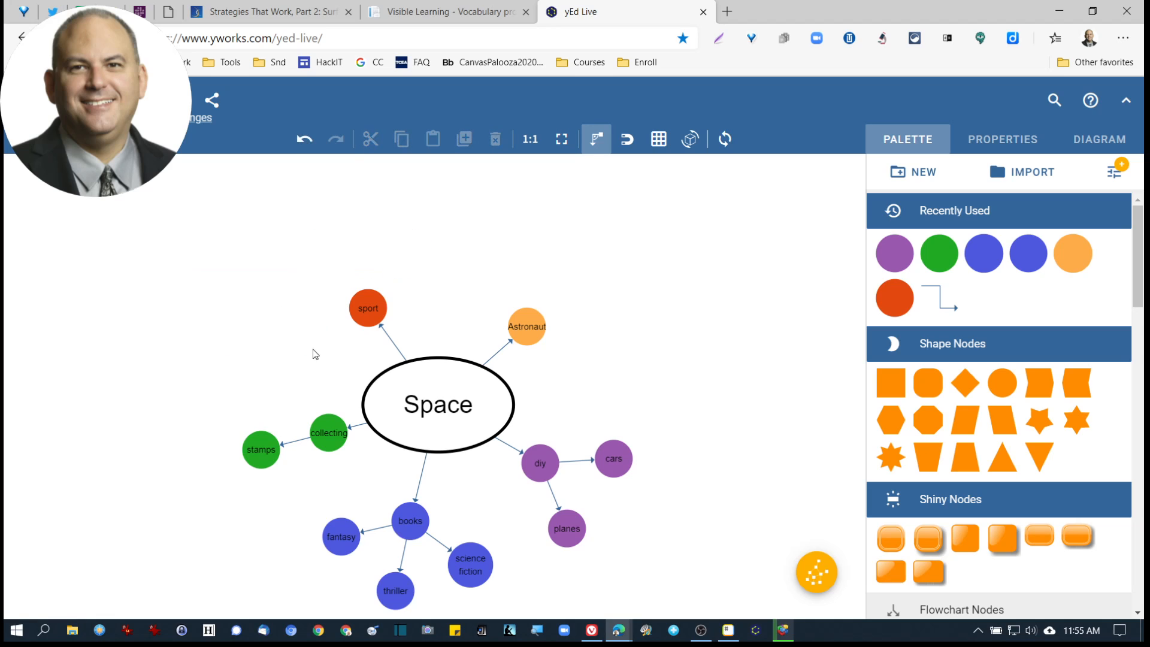
Step: Delete the outer nodes stamps, fantasy, thriller, science fiction, cars and planes from the green, blue and purple branches
drag(204, 426, 284, 480)
key(Delete)
drag(286, 531, 383, 597)
key(Delete)
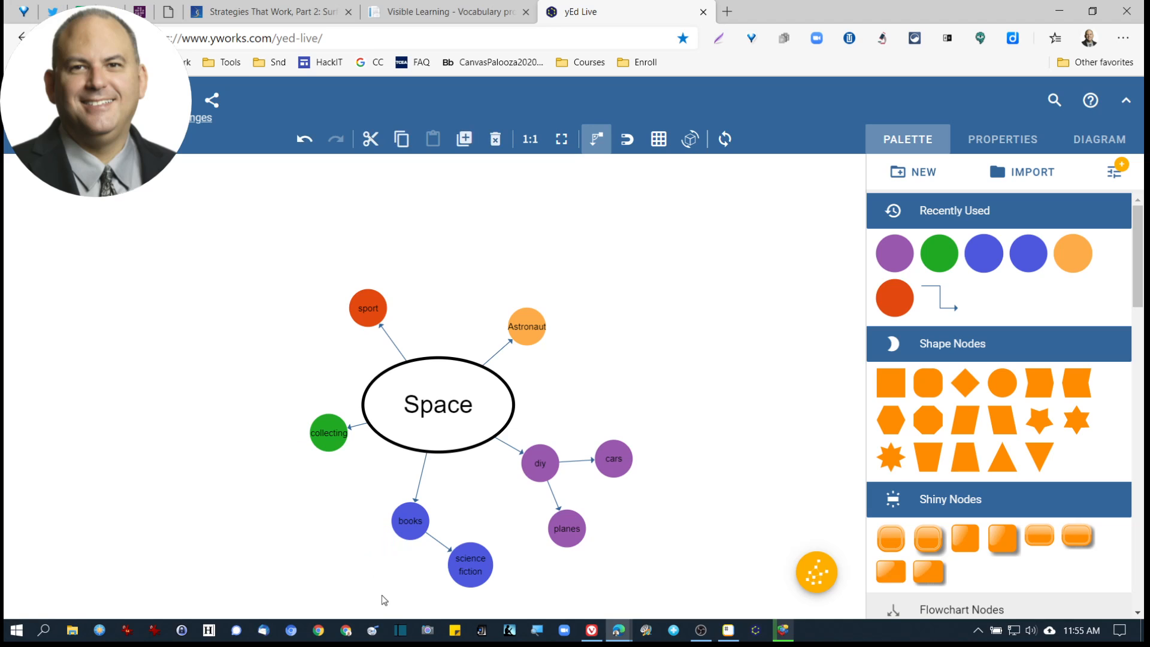
drag(421, 552, 576, 446)
key(Delete)
key(Delete)
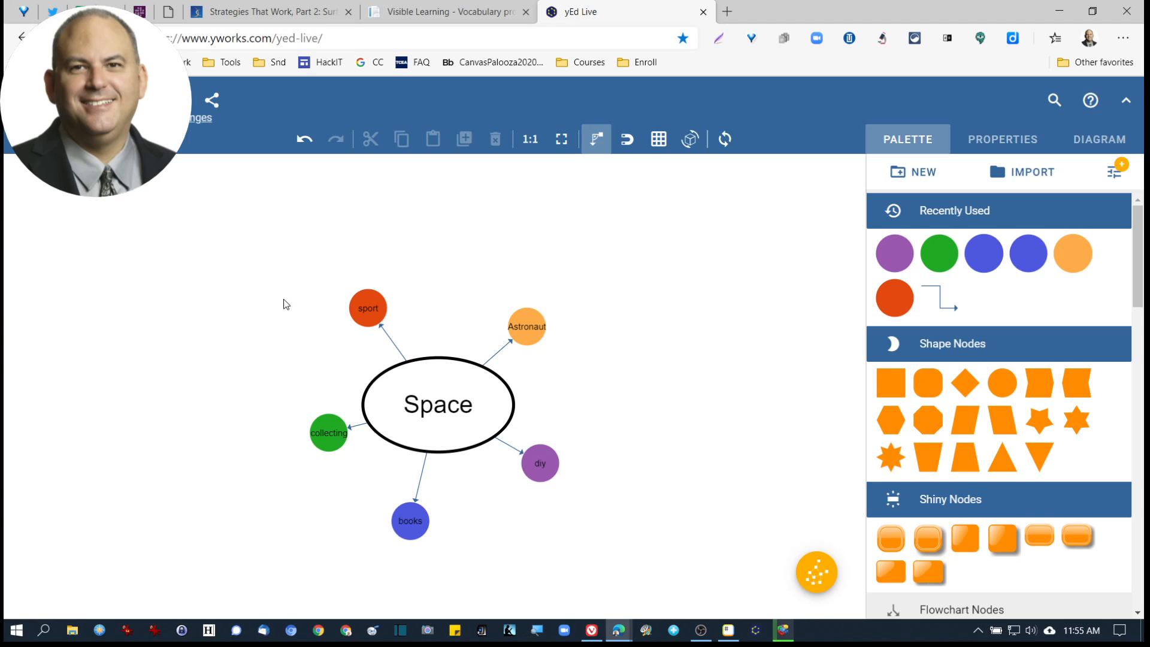
Step: Move the Space node up and arrange sport, collecting, books, diy and Astronaut in a row beneath it
click(398, 367)
drag(442, 386, 452, 206)
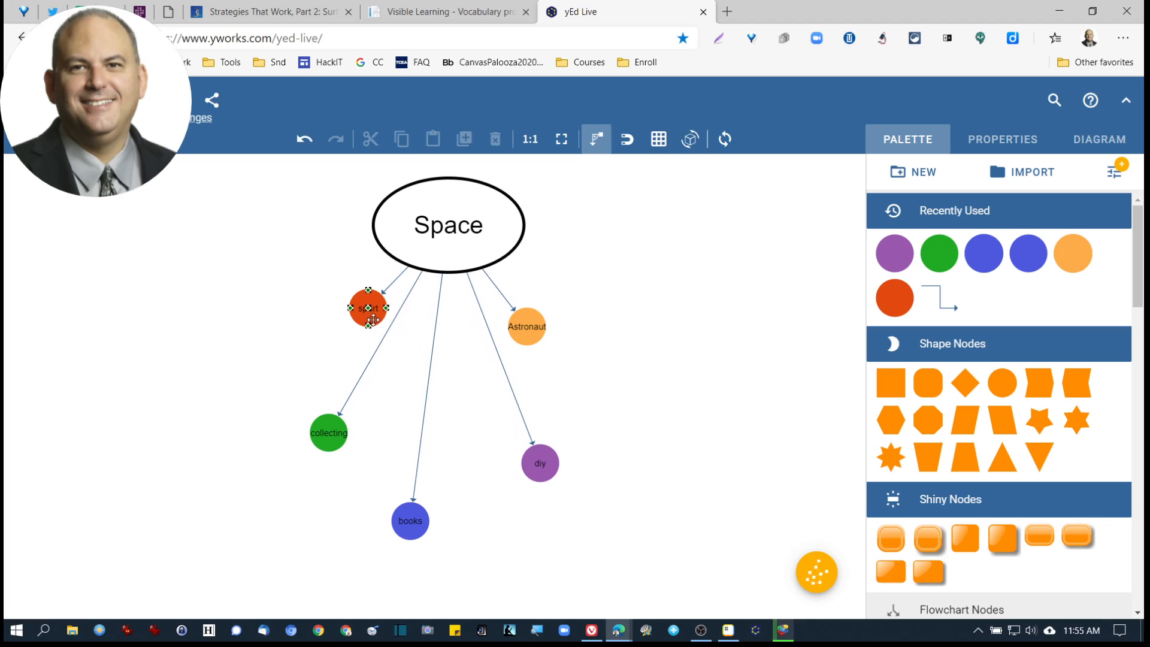
drag(367, 304, 193, 325)
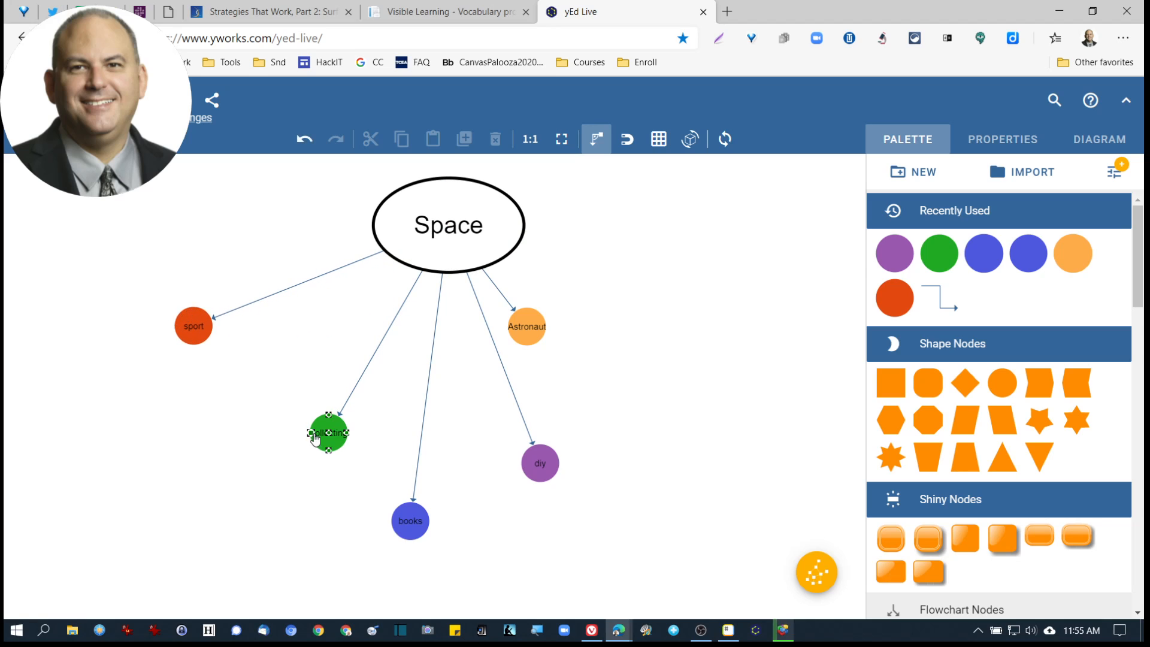
click(322, 428)
click(286, 423)
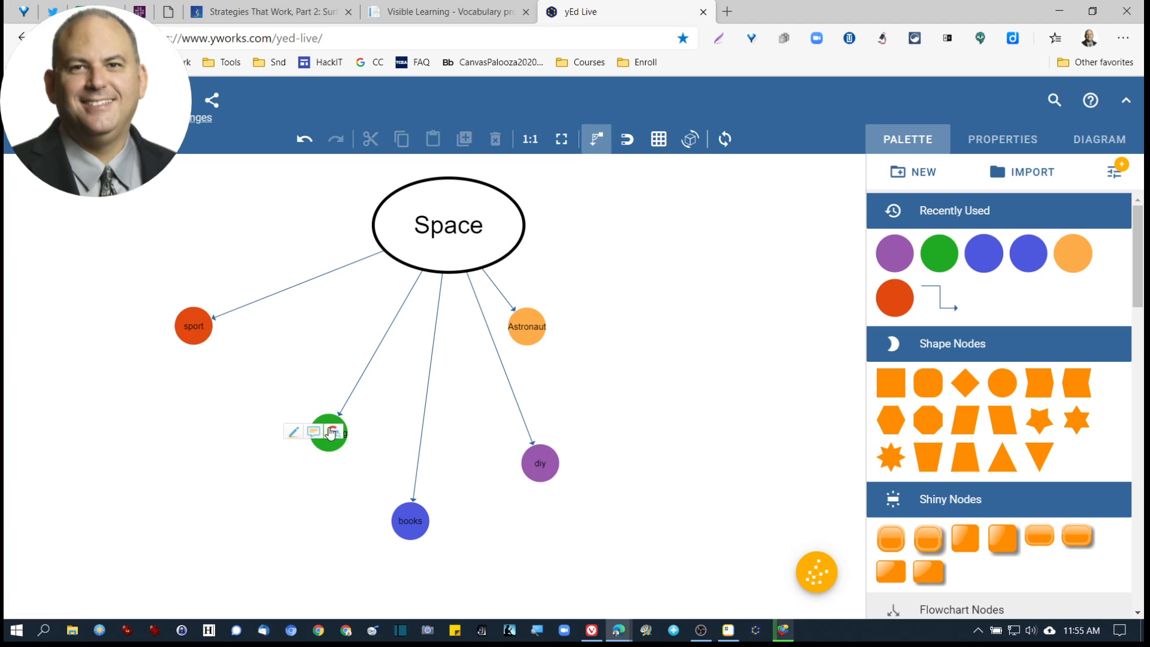
drag(322, 418, 288, 319)
click(408, 513)
drag(408, 512, 384, 328)
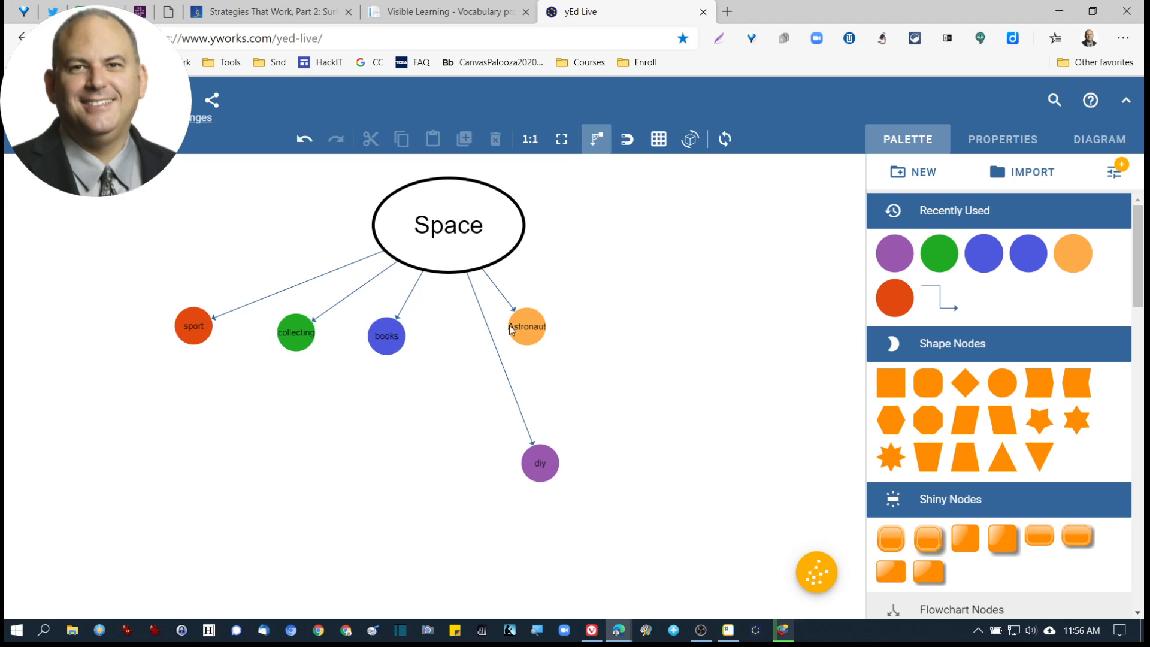
drag(532, 316, 675, 315)
drag(538, 455, 474, 335)
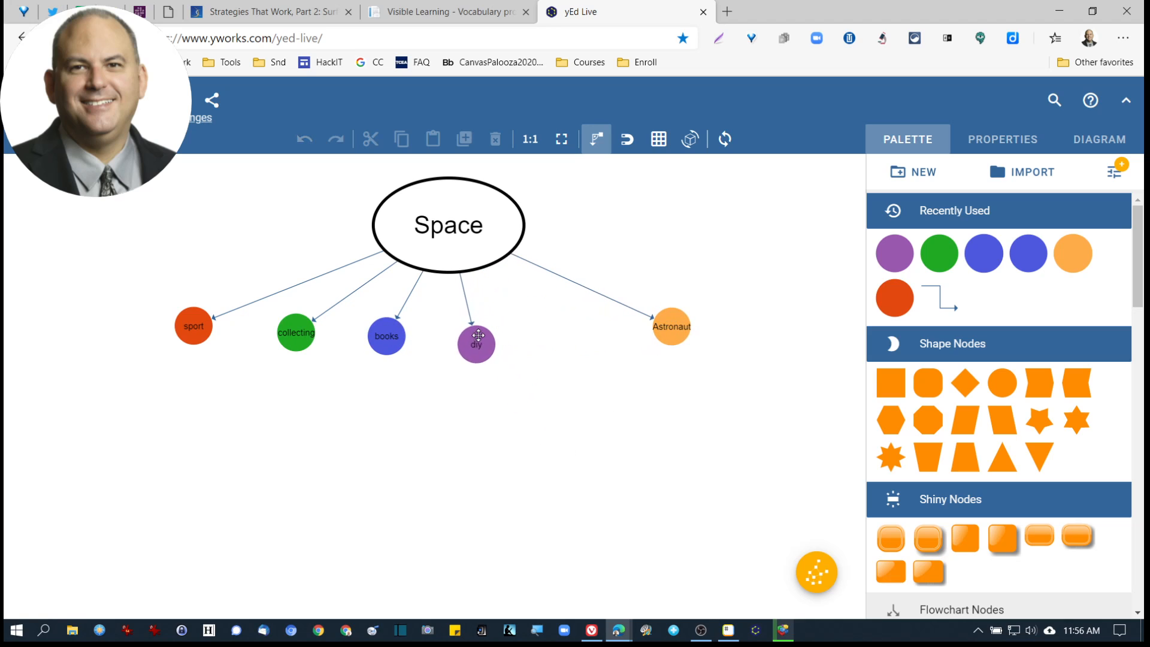
Step: Rename the red sport node as "Planets"
click(194, 336)
double_click(194, 336)
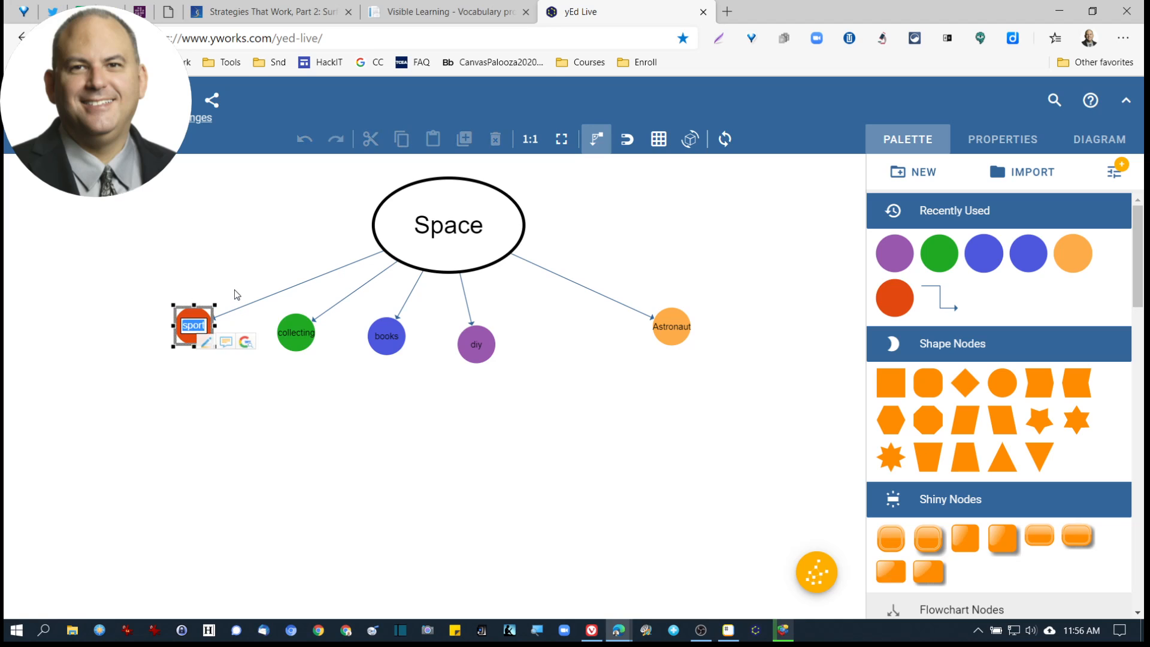
text(Planets)
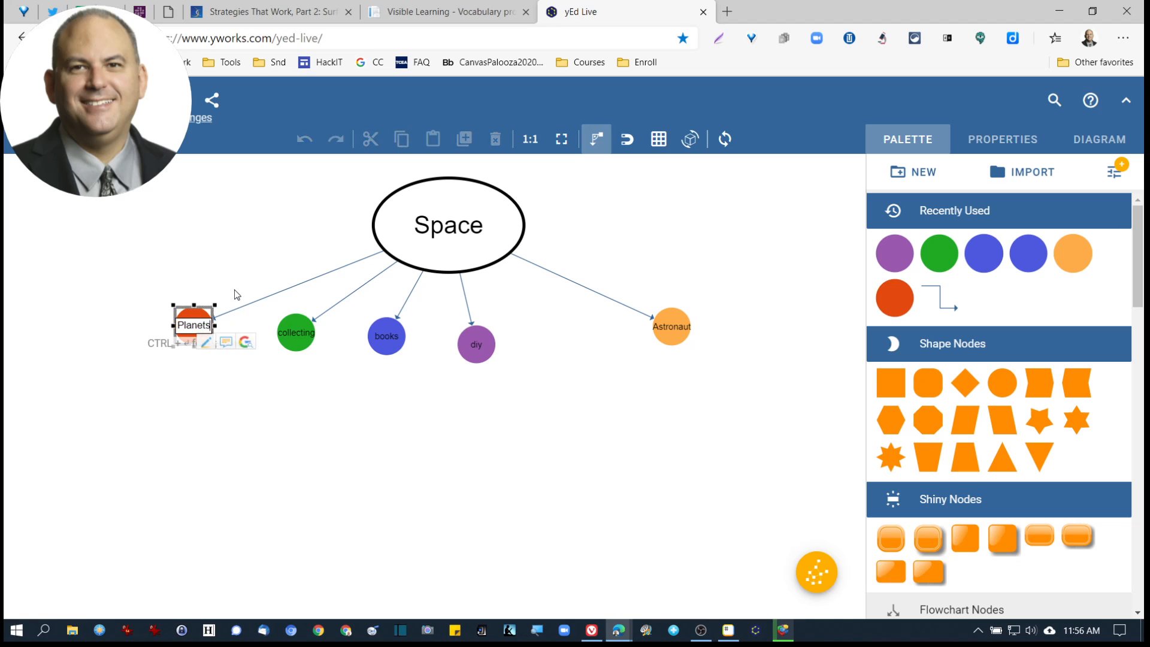
Step: Rename the green collecting node as "Solar System"
double_click(296, 333)
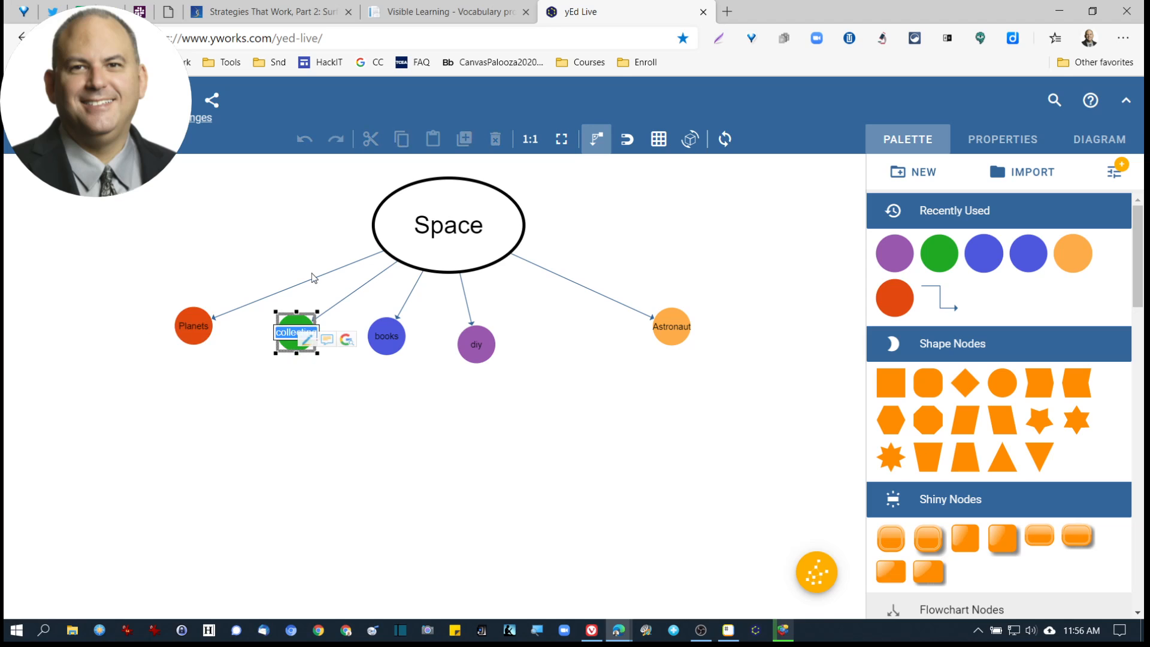
text(M)
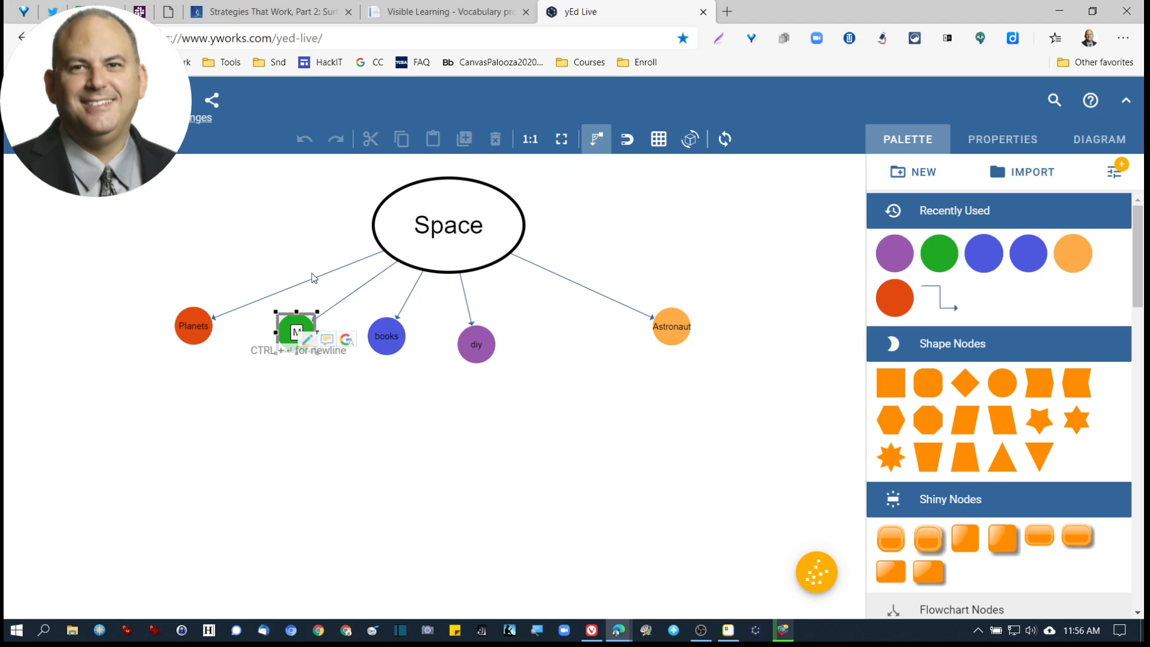
key(BackSpace)
text(Solar System)
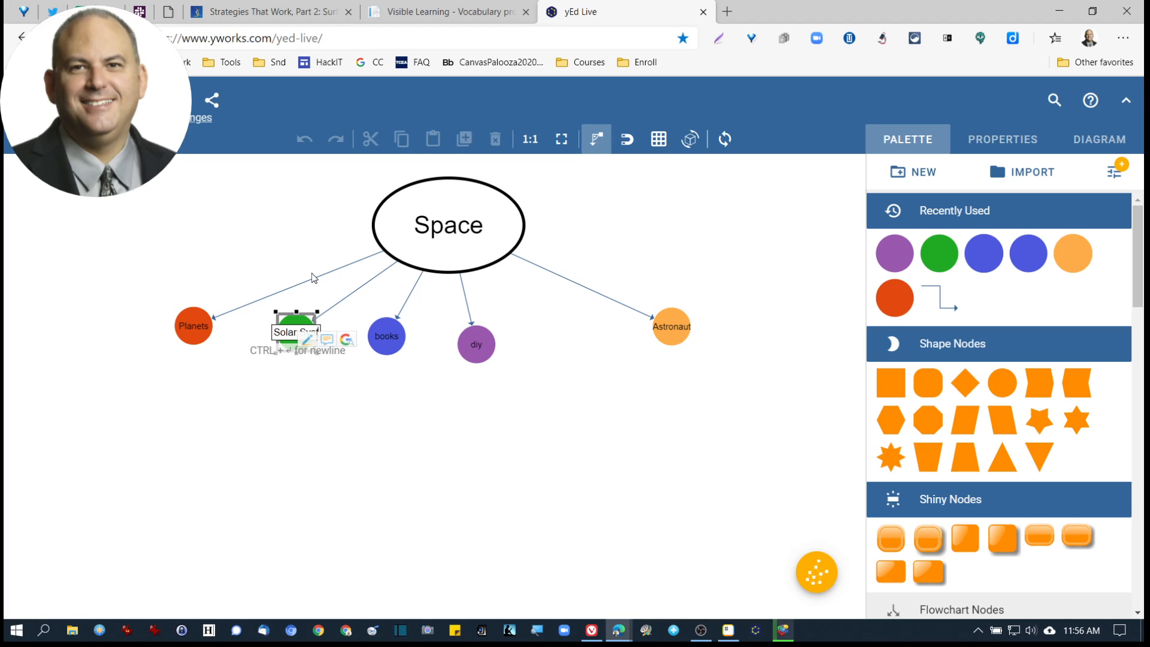
Step: Rename the blue books node as "Stars" and the purple diy node as "Asteroid"
double_click(387, 339)
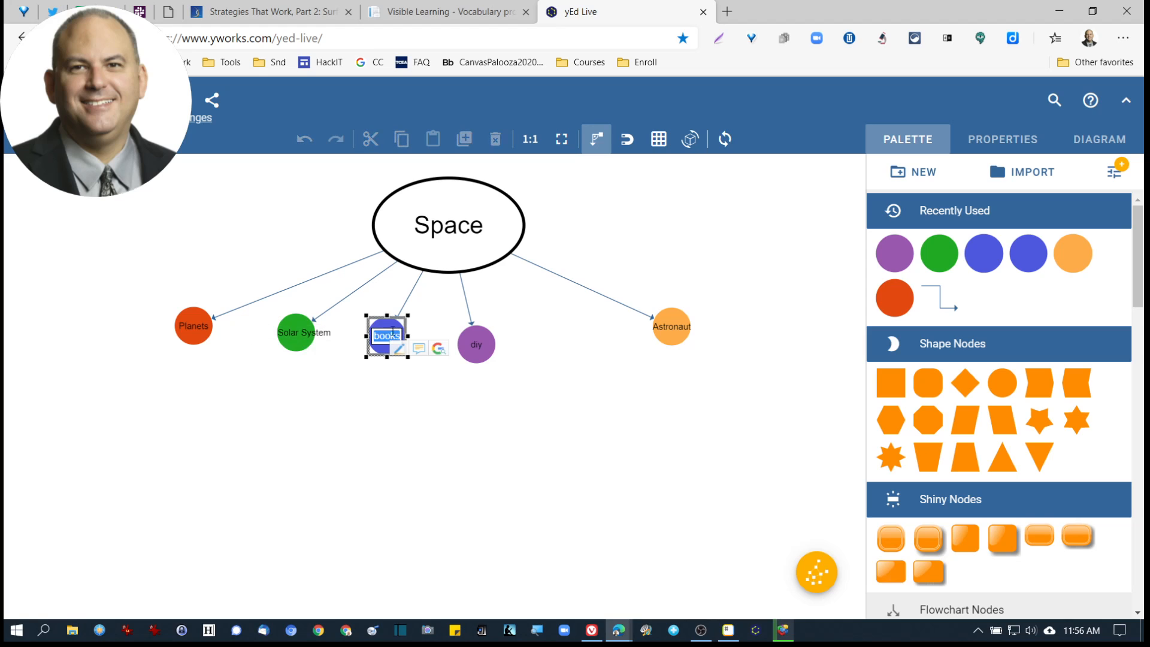
text(Stars)
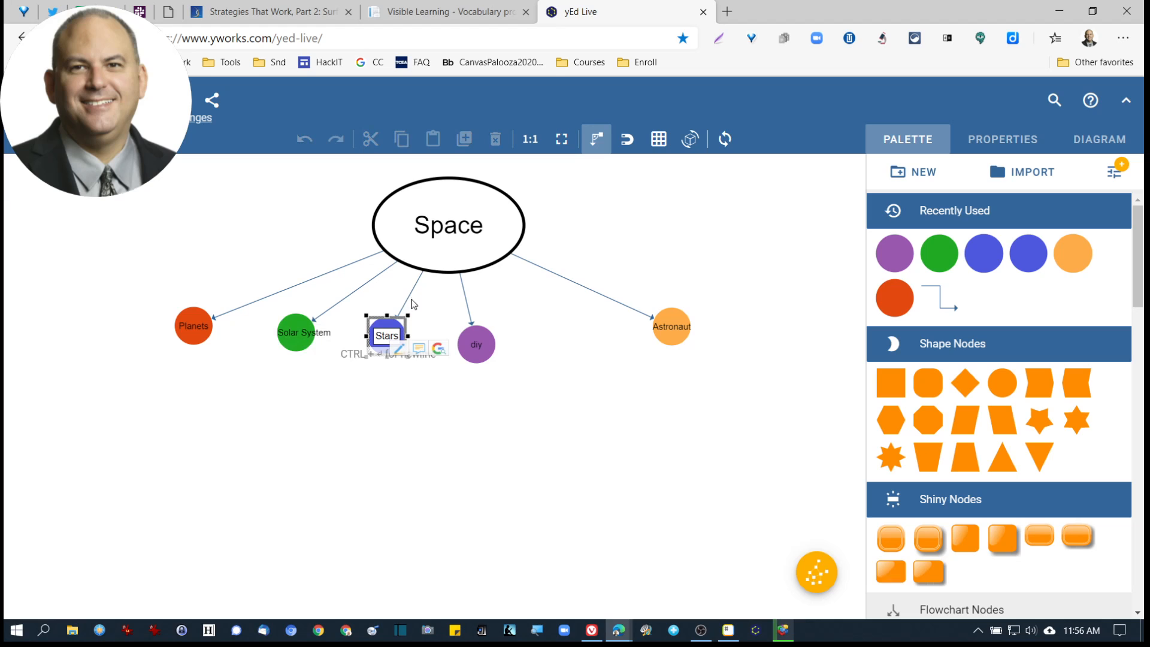
double_click(482, 352)
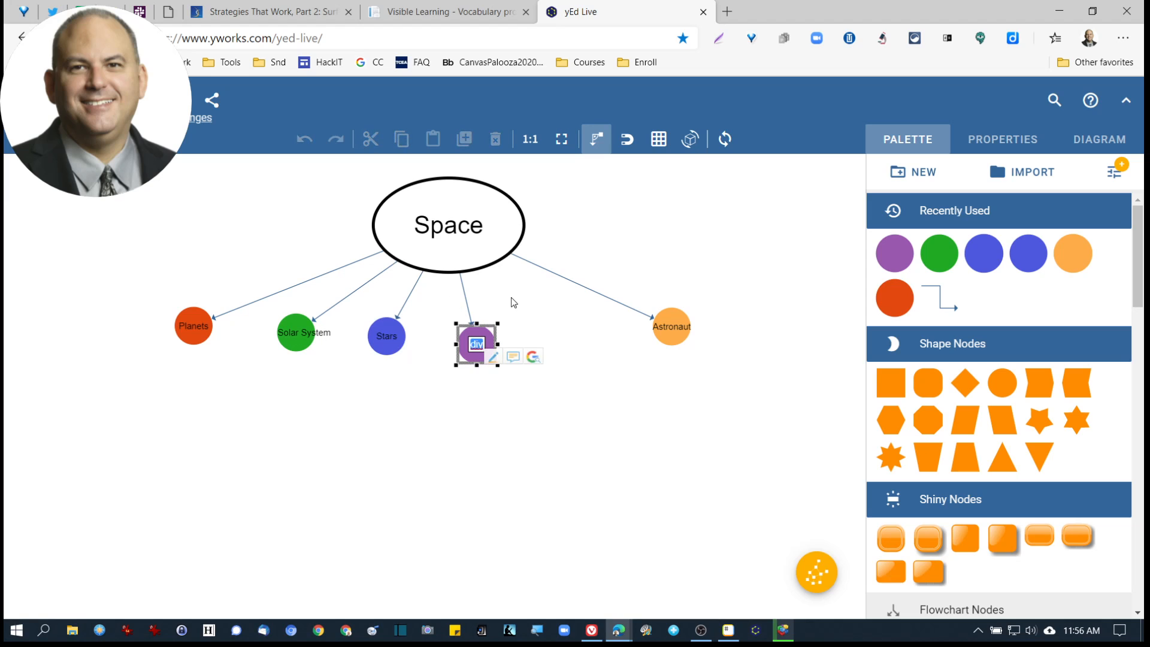
text(Asteroid)
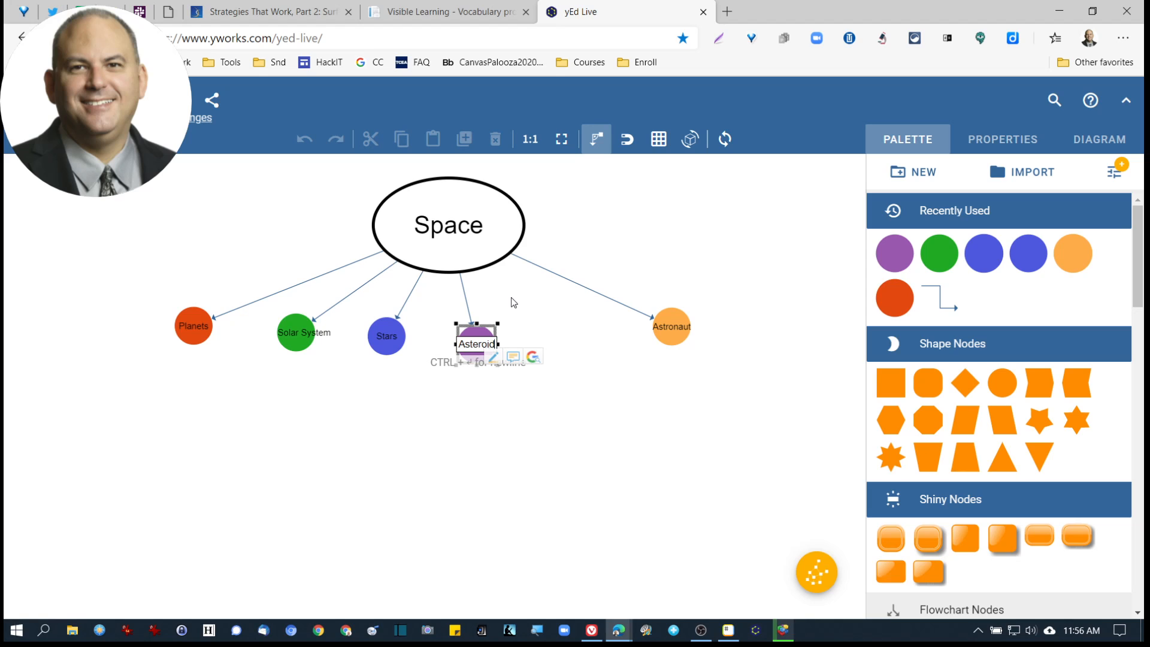
click(557, 365)
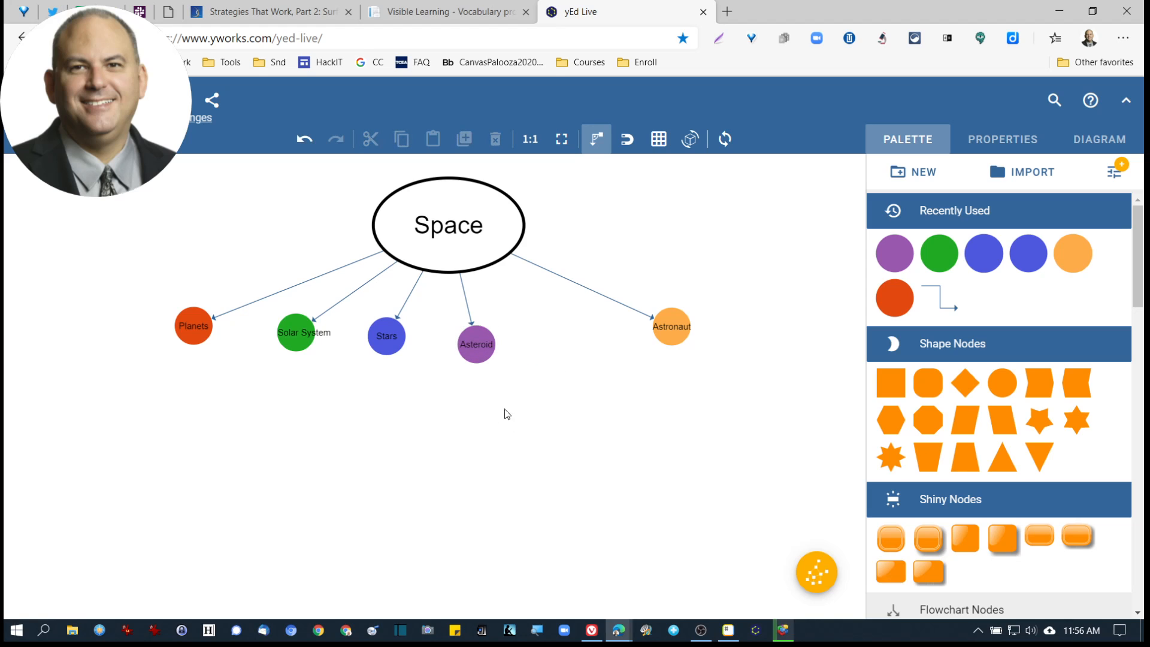
Step: Change the shape of all five topic nodes beneath Space to squares
drag(750, 382, 164, 300)
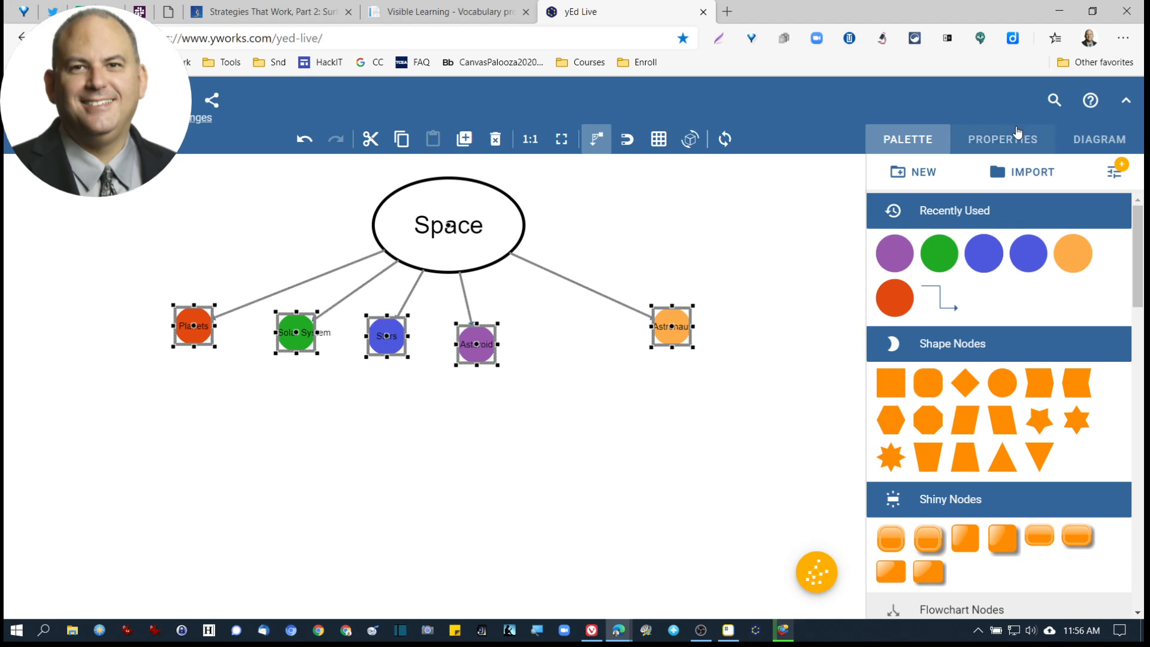
click(991, 140)
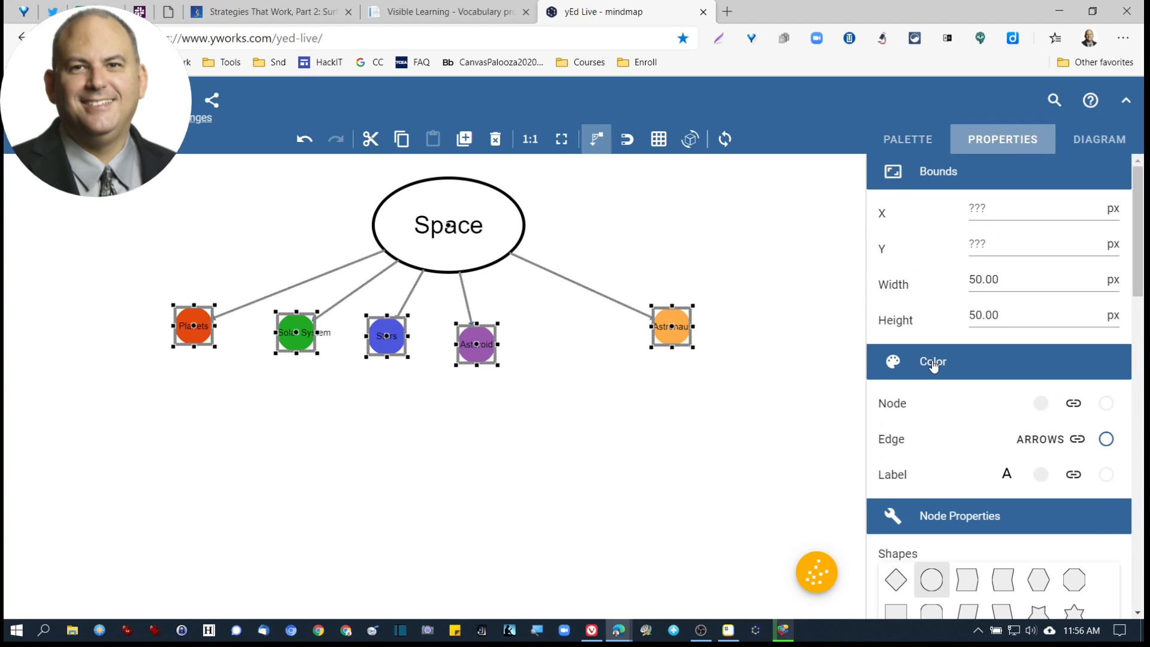
scroll(943, 311, down, 3)
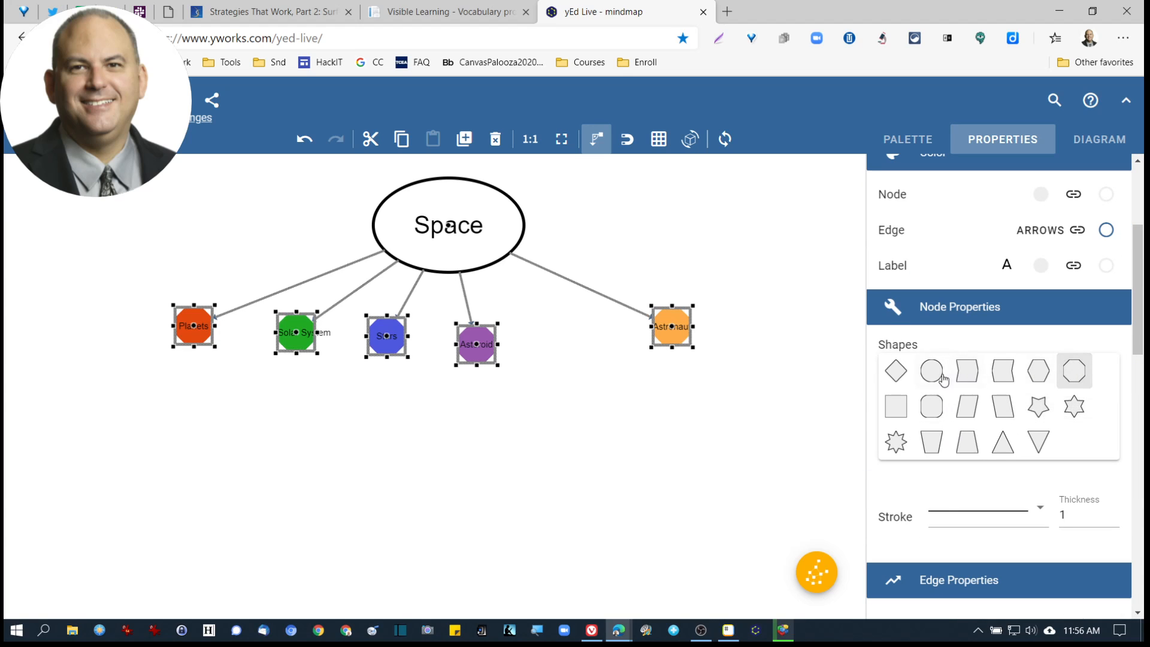
click(902, 413)
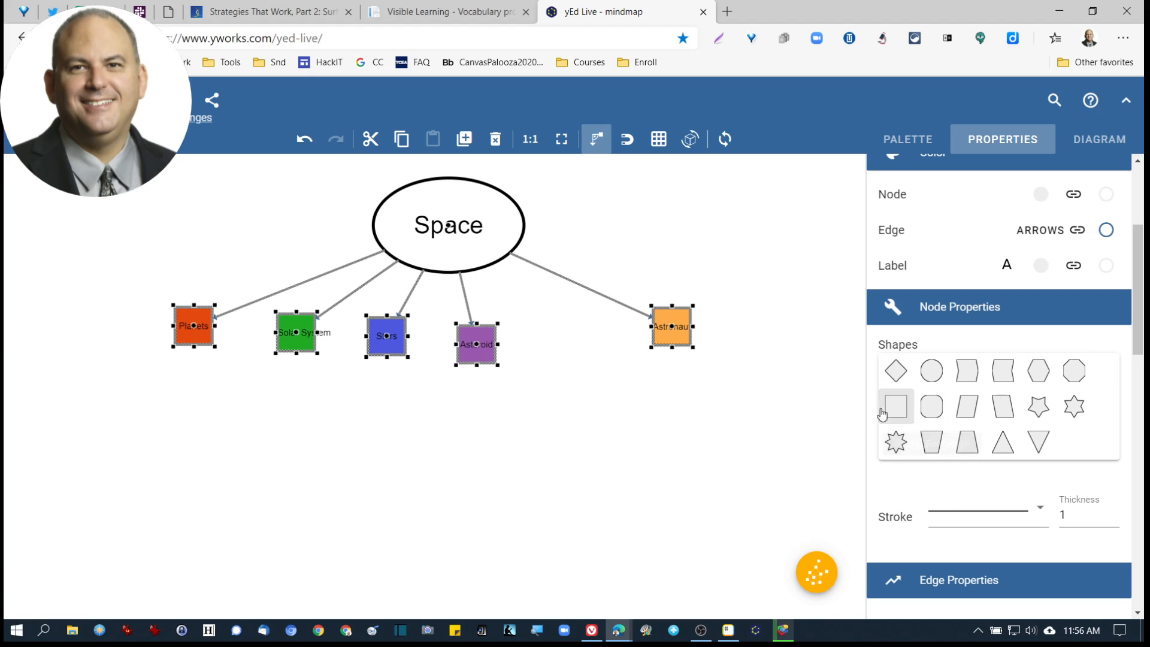
Step: Look through the edge, label and custom data properties of the selected topic nodes, then clear the selection
scroll(952, 446, down, 3)
scroll(952, 446, down, 8)
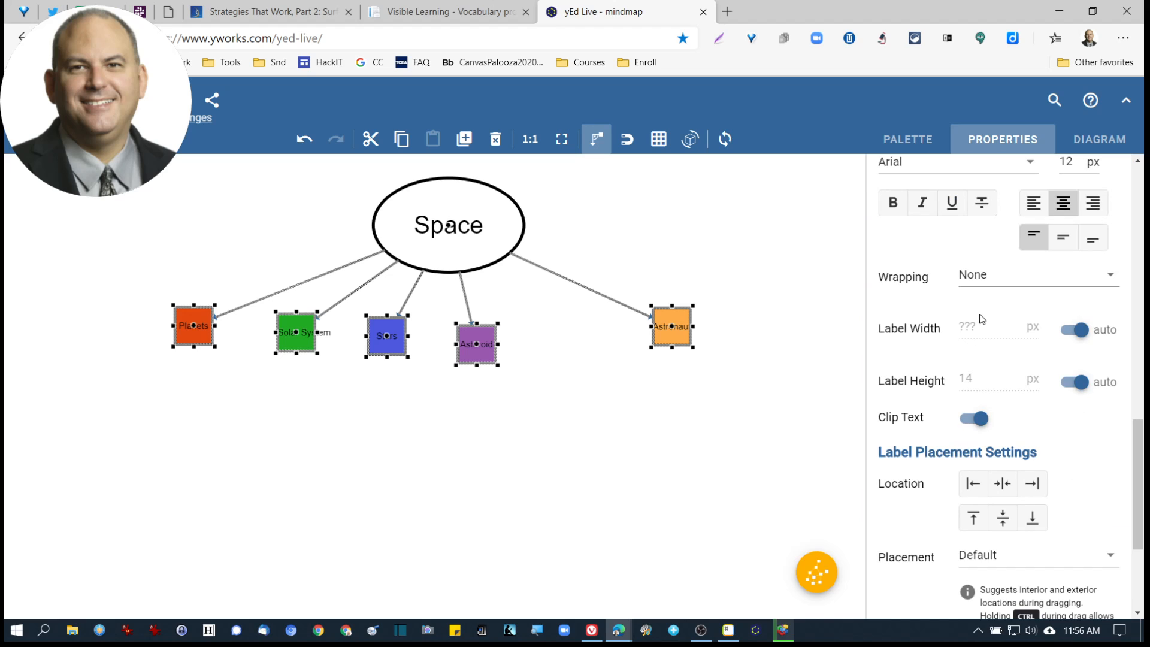
scroll(993, 444, down, 3)
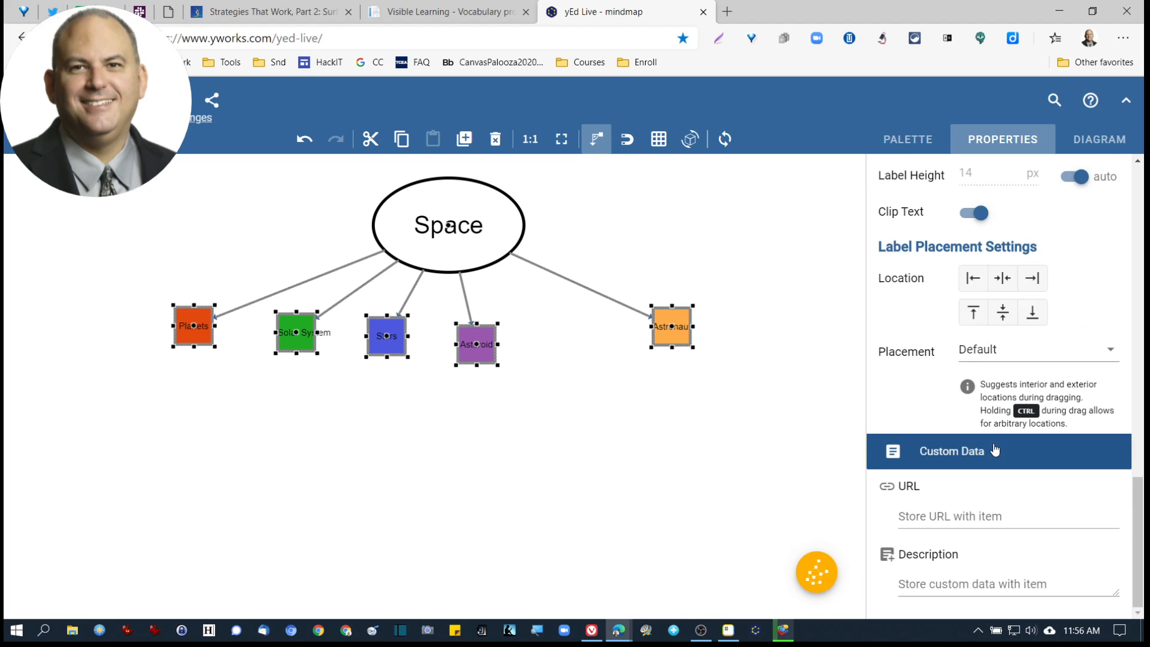
scroll(994, 451, up, 10)
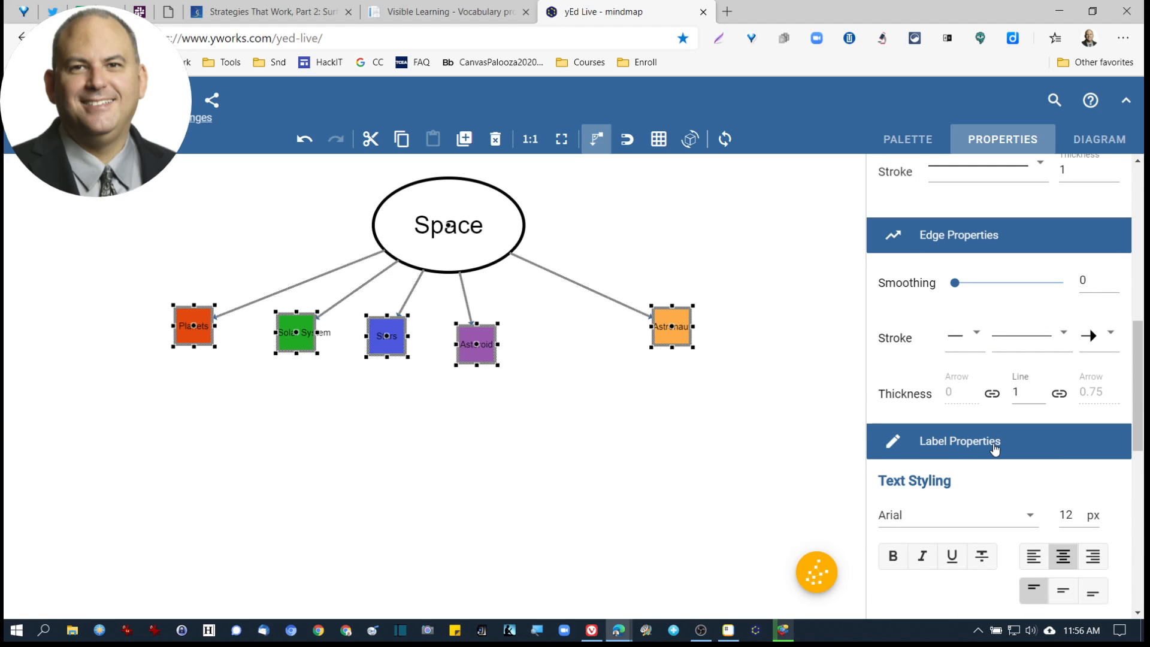
scroll(994, 451, up, 4)
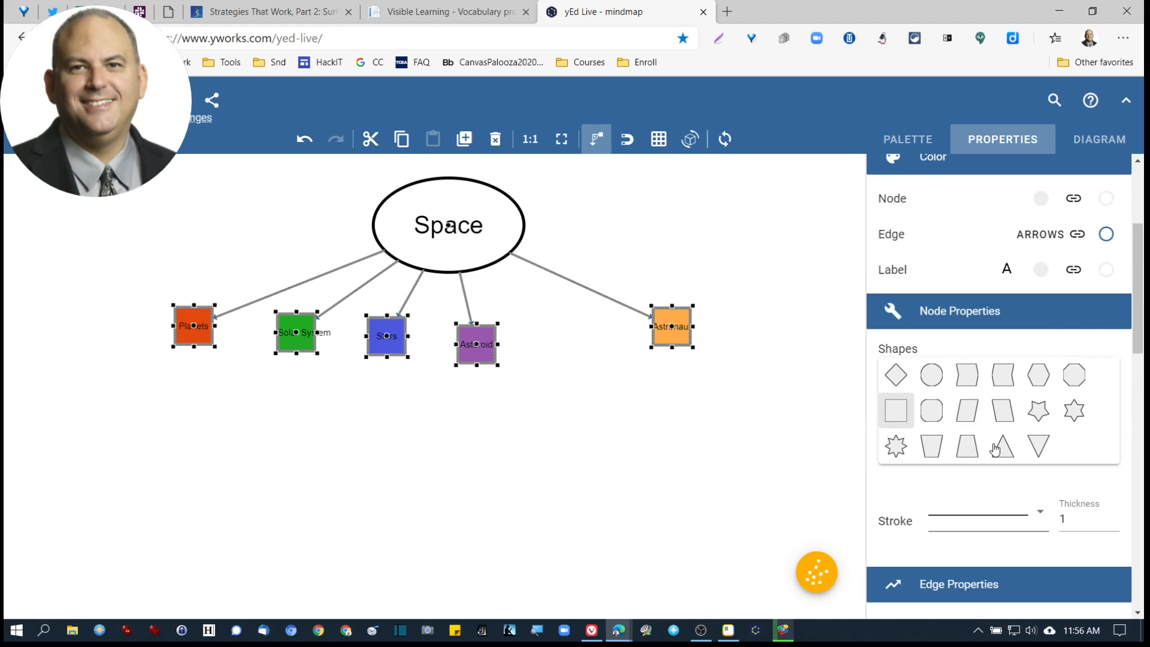
scroll(989, 447, up, 2)
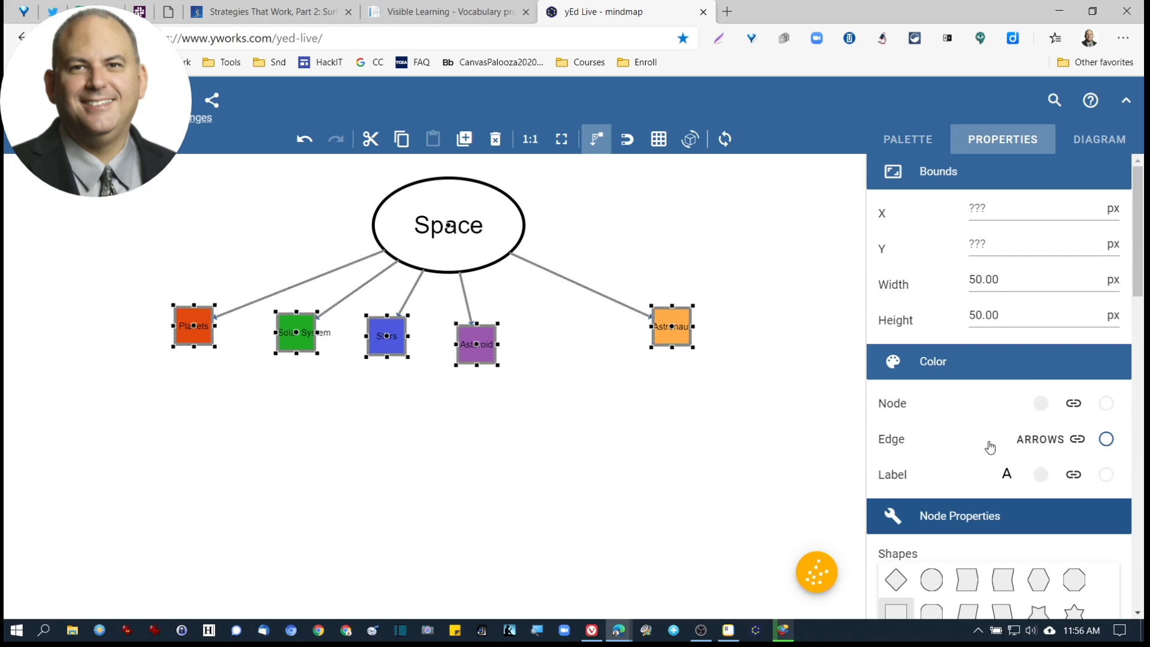
click(648, 372)
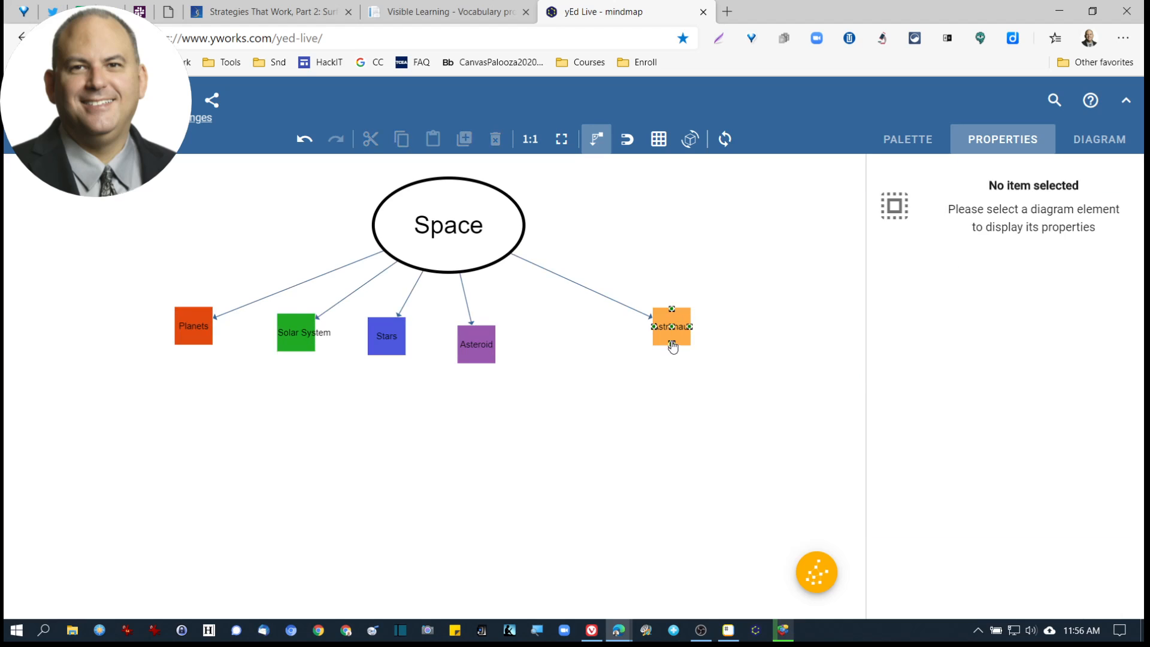
Step: Change the fill color of the Astronaut node to light gray
click(671, 335)
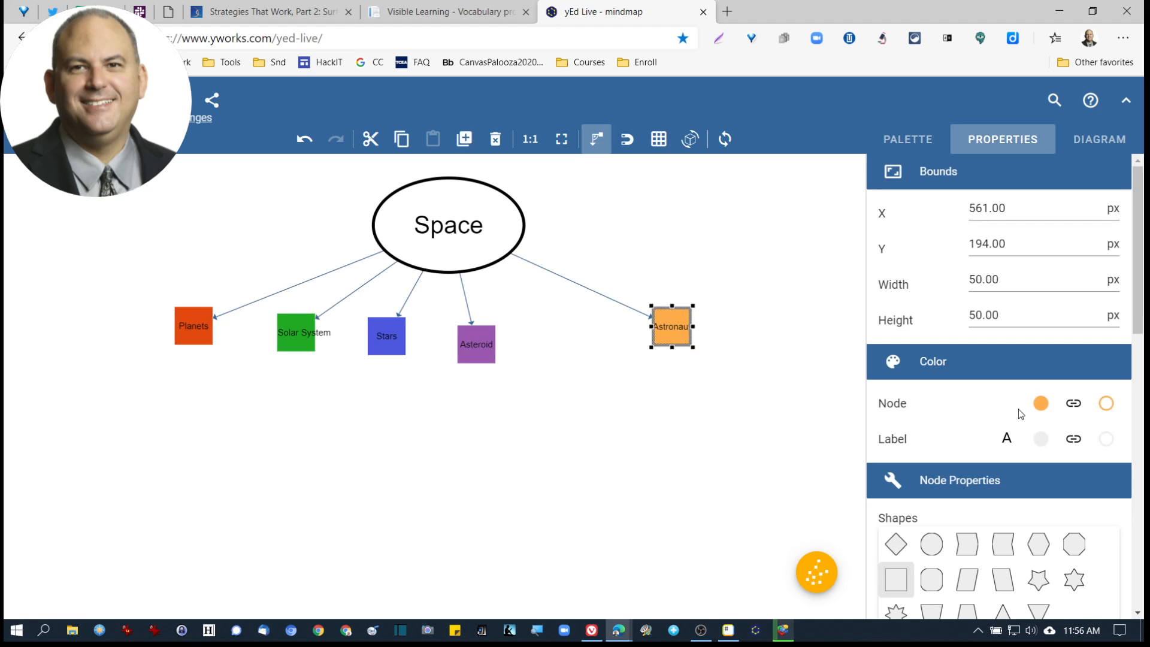
click(1041, 403)
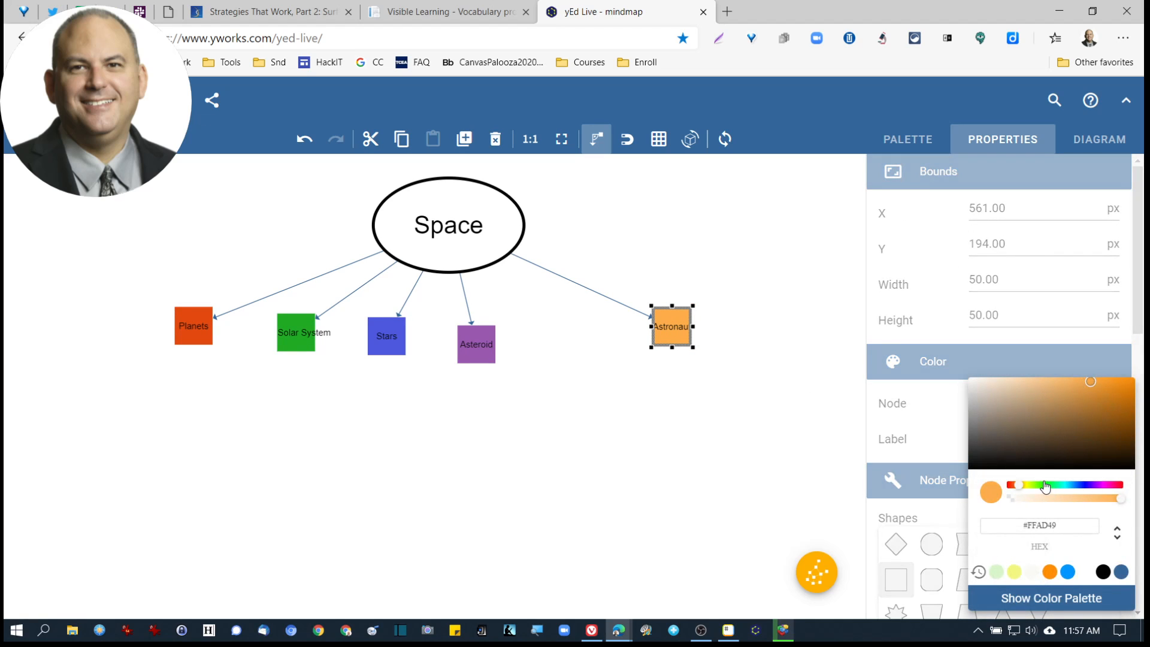
click(974, 396)
Step: Set the fill color of the Planets, Solar System, Stars and Asteroid nodes to light pink #F7C9C9
drag(543, 351, 143, 329)
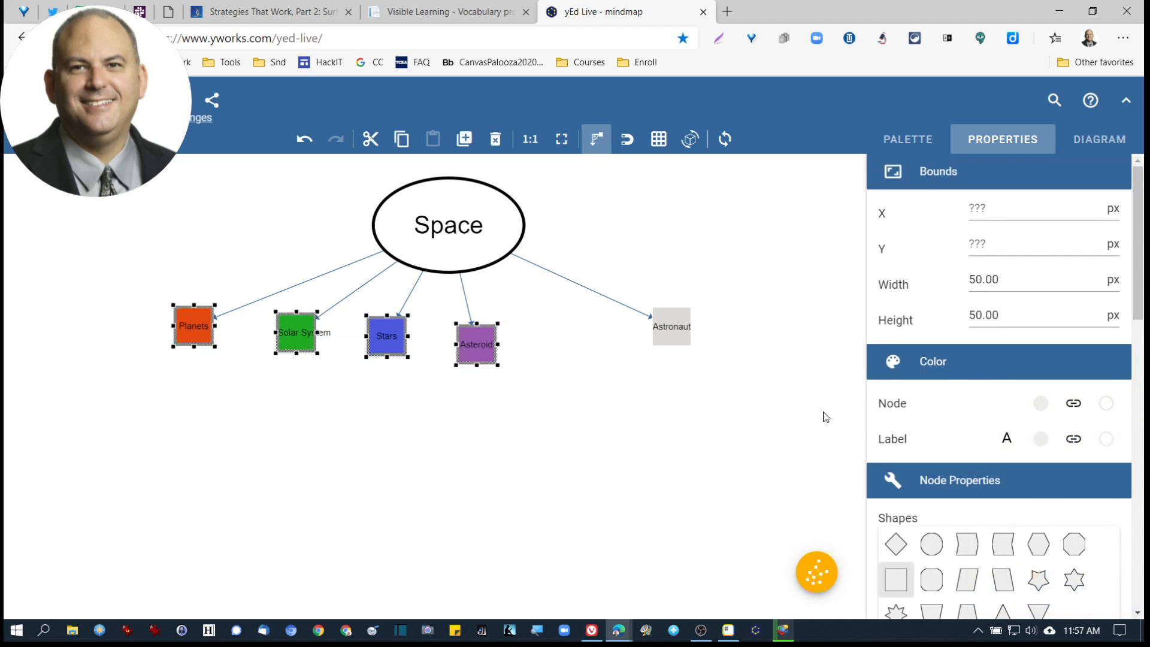
click(1042, 403)
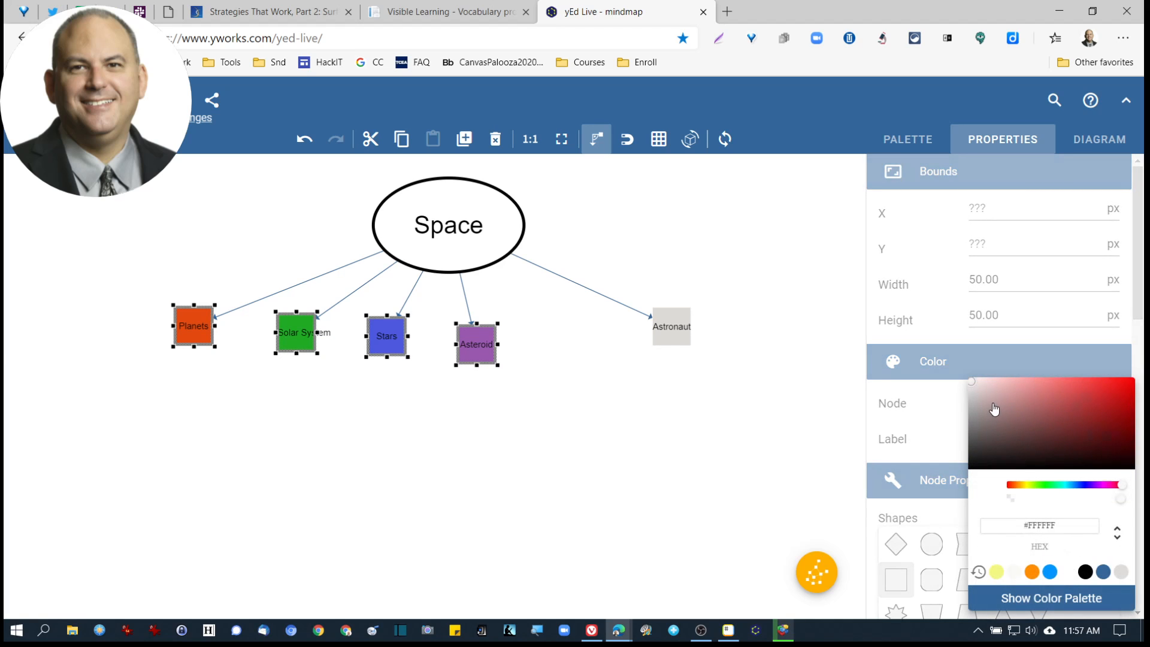
click(1001, 386)
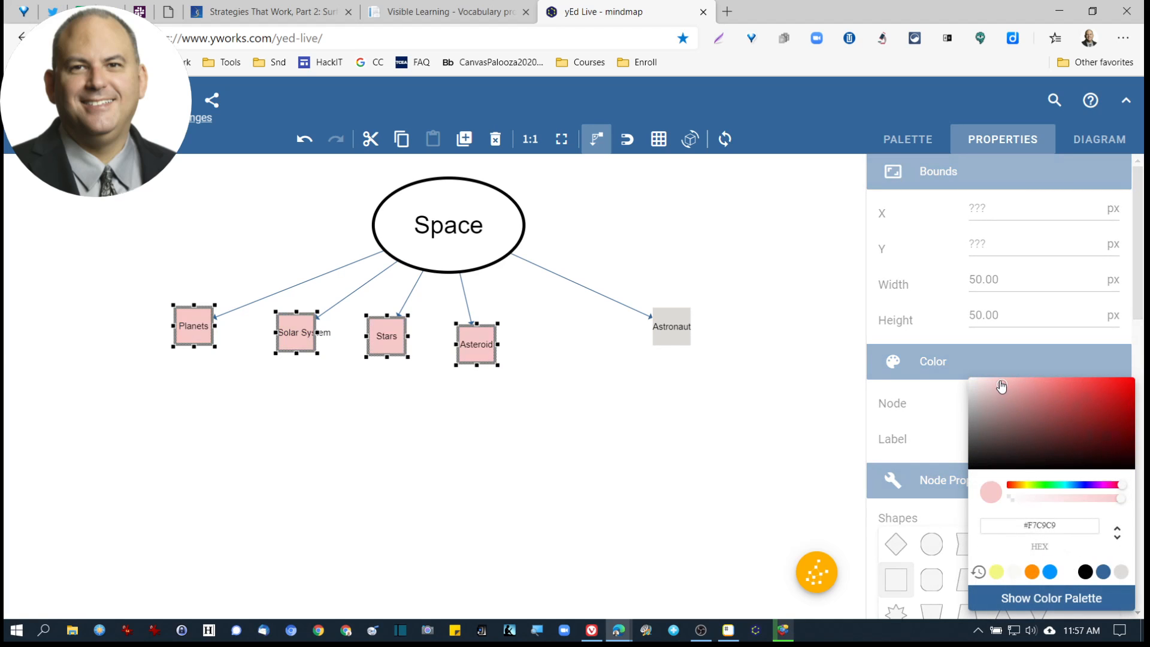
click(637, 407)
click(498, 430)
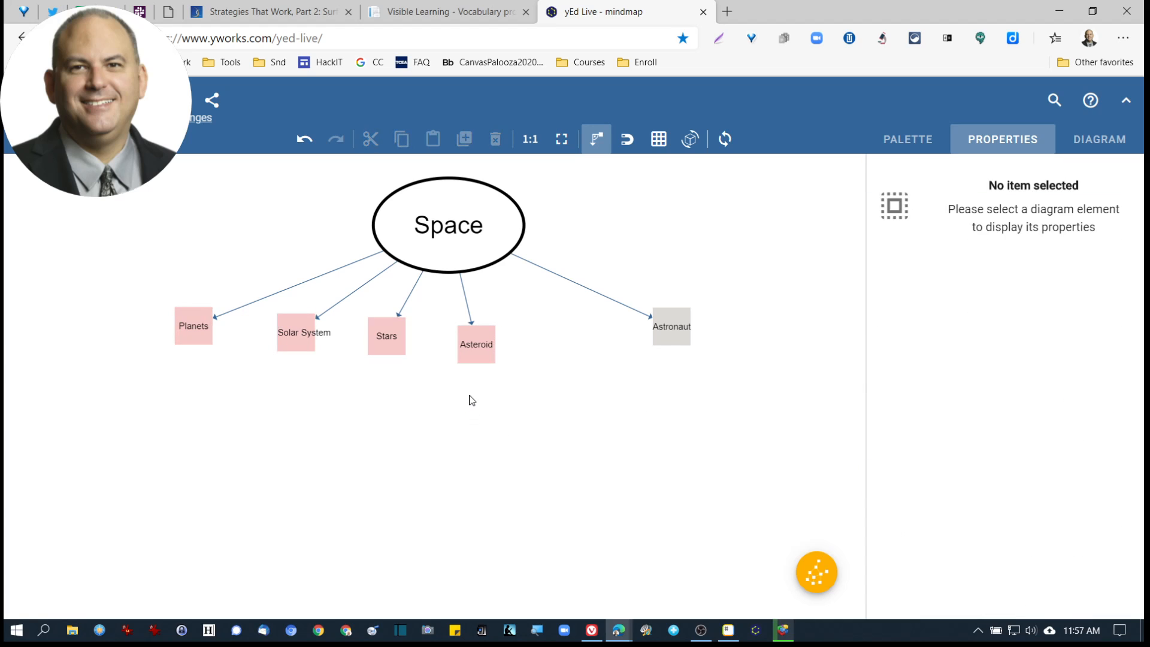
Step: Shift the Stars and Asteroid nodes up and toward Astronaut, and resize all five topic nodes into wider, flatter rectangles
drag(483, 349, 519, 328)
drag(391, 342, 431, 330)
drag(743, 326, 173, 347)
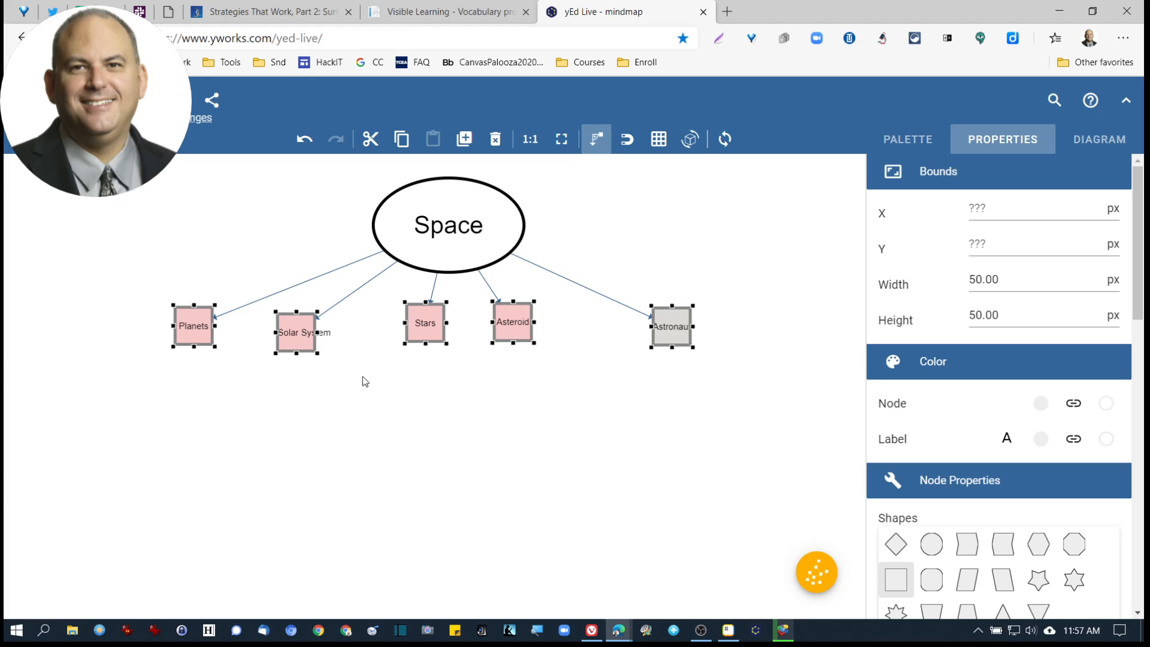
drag(316, 354, 318, 319)
click(377, 389)
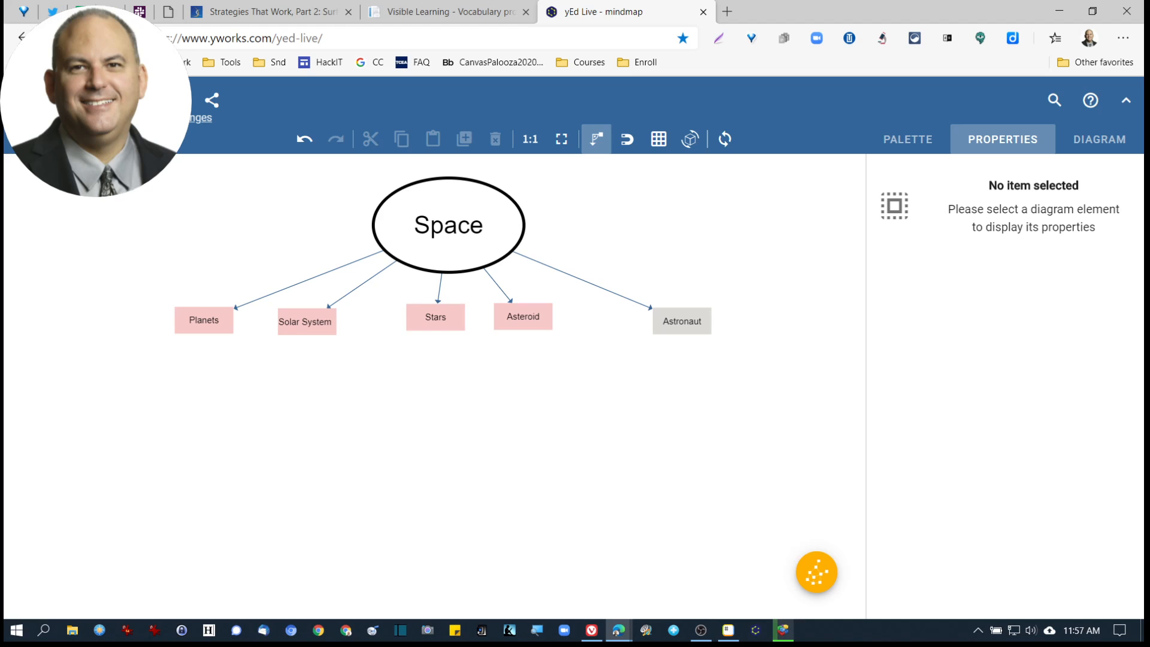
click(24, 100)
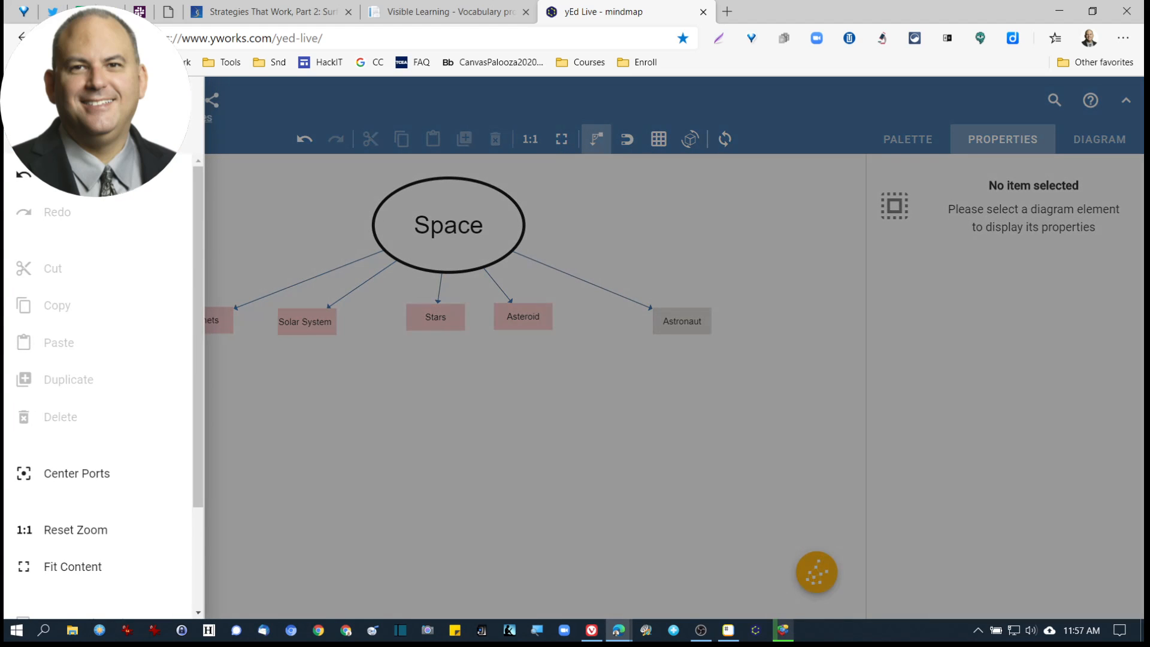
scroll(92, 357, down, 2)
scroll(92, 358, up, 2)
click(131, 114)
Step: Apply the Organic layout to the whole diagram with Parallel Substructure set to Straight Line
click(44, 139)
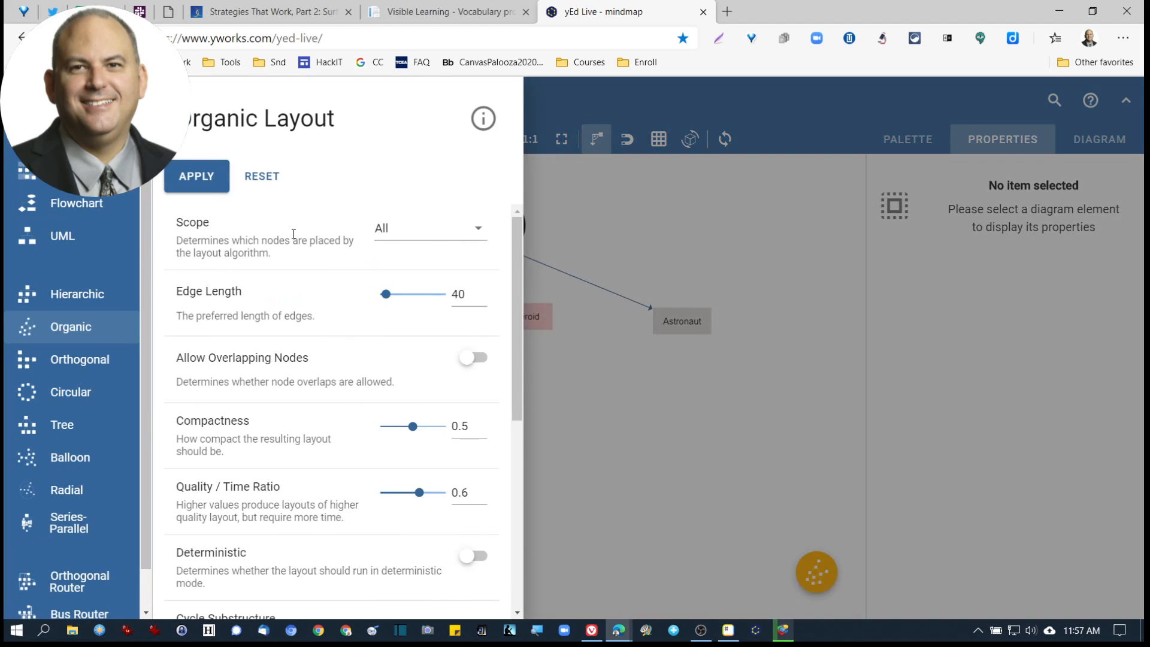
scroll(293, 279, down, 2)
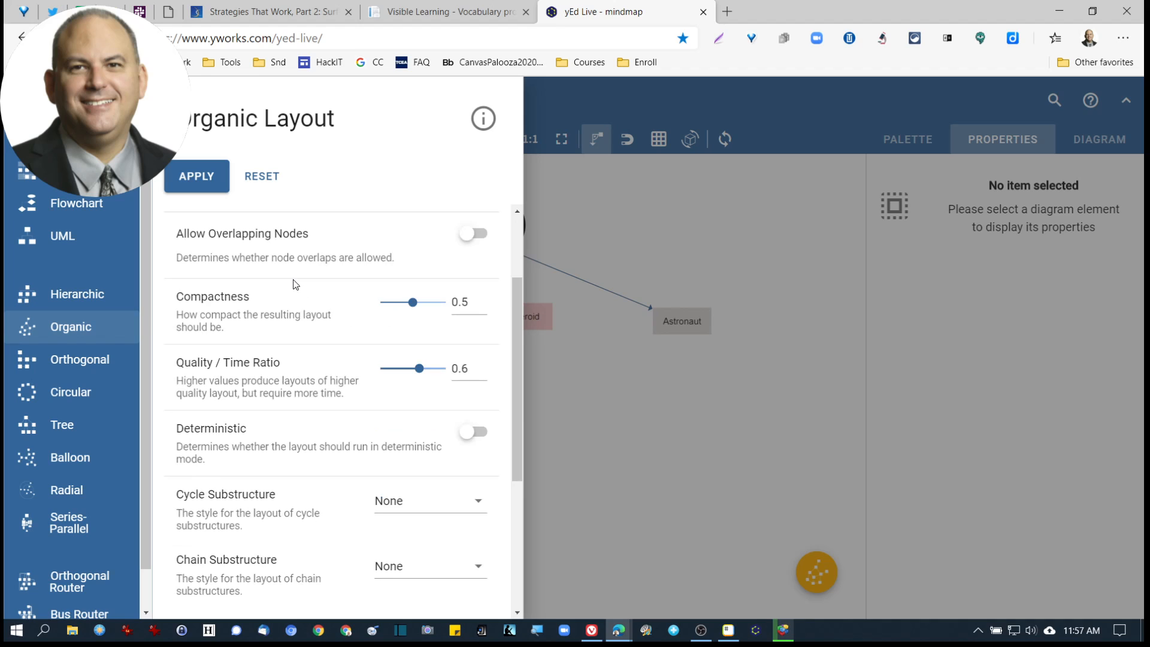
scroll(296, 284, down, 3)
scroll(296, 284, down, 1)
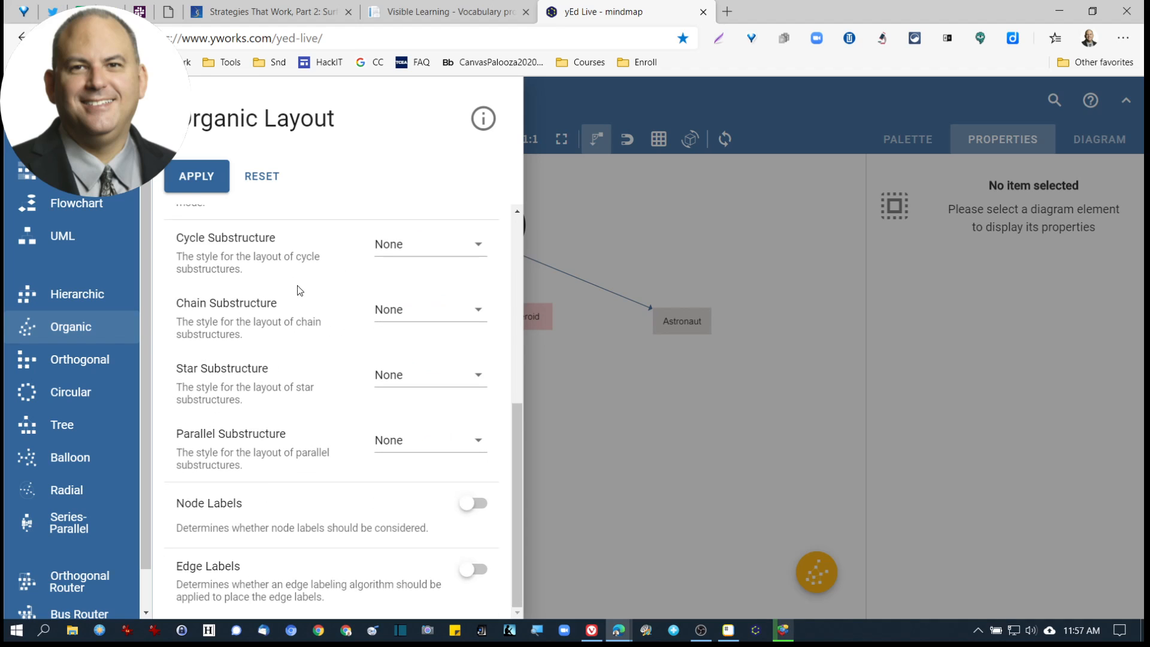
scroll(449, 321, up, 2)
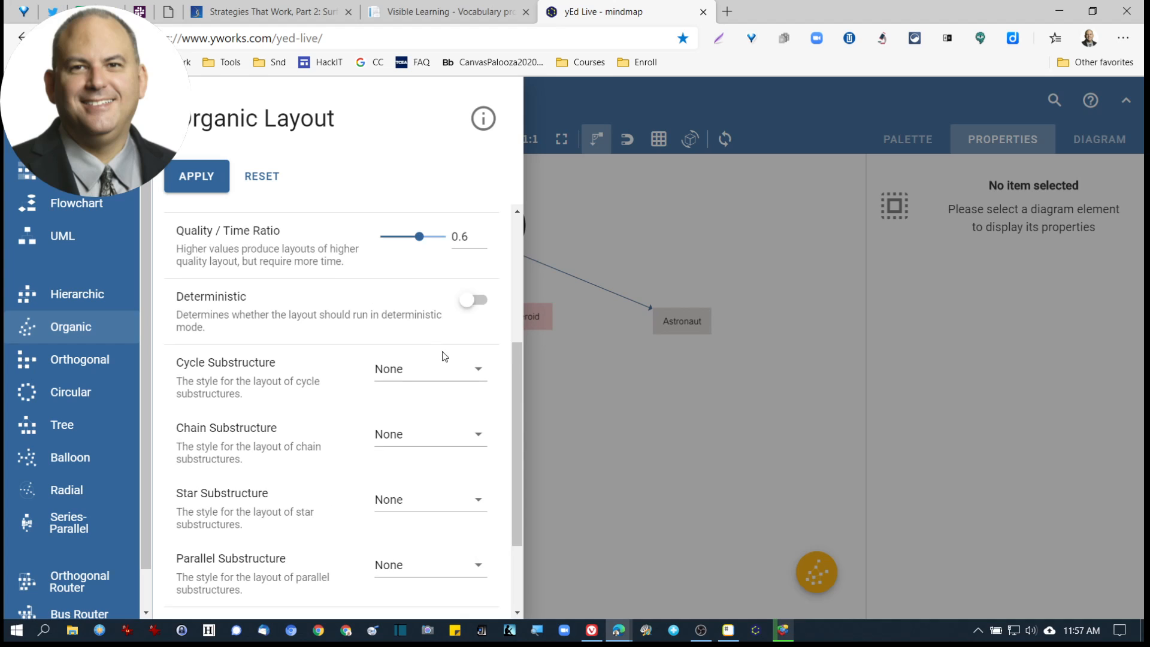
scroll(383, 355, down, 2)
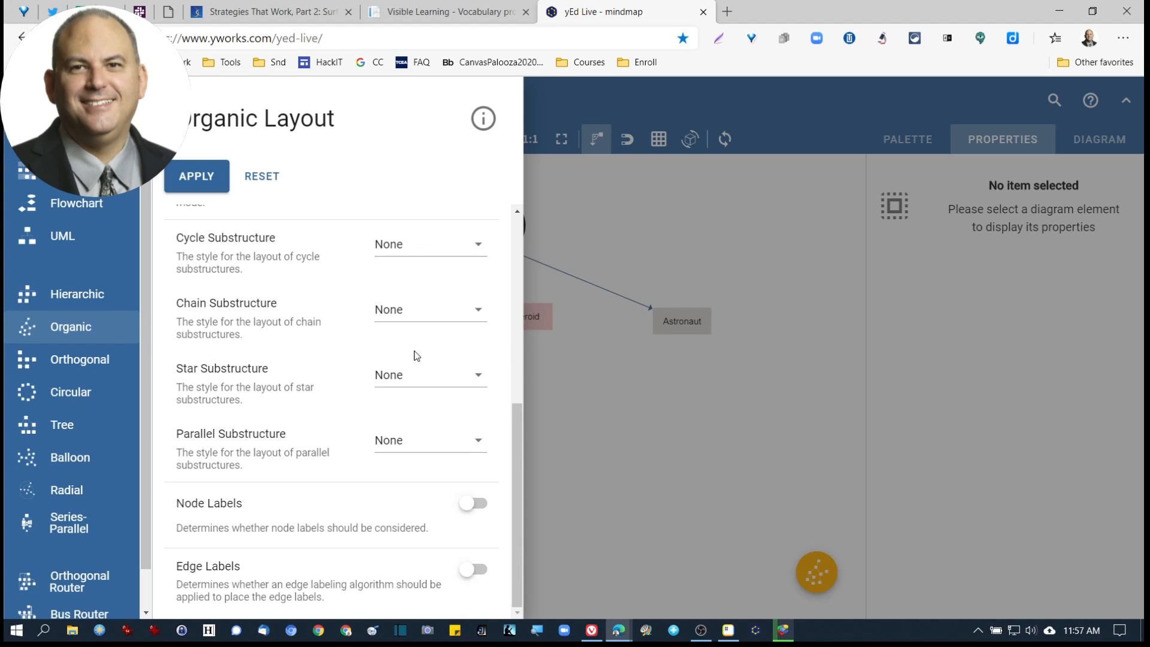
click(479, 441)
click(457, 495)
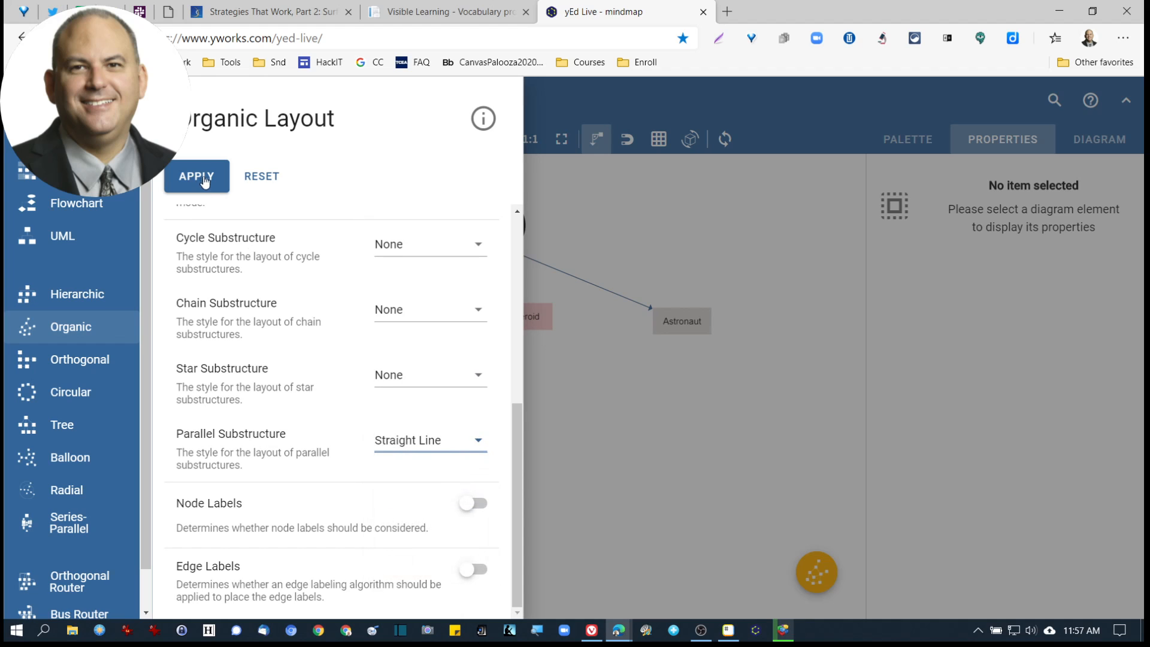
click(204, 185)
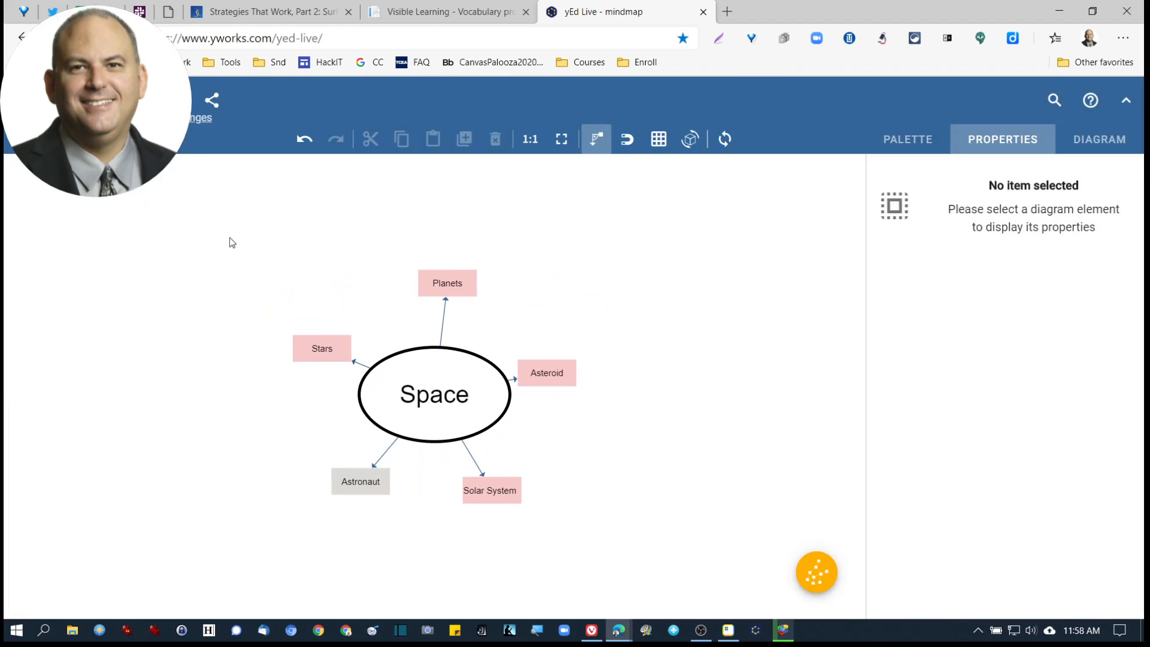
Step: Reapply the Organic layout with Star Substructure set to Separated Radial, and move the Planets node out of the center column, just below-right of Space
click(48, 138)
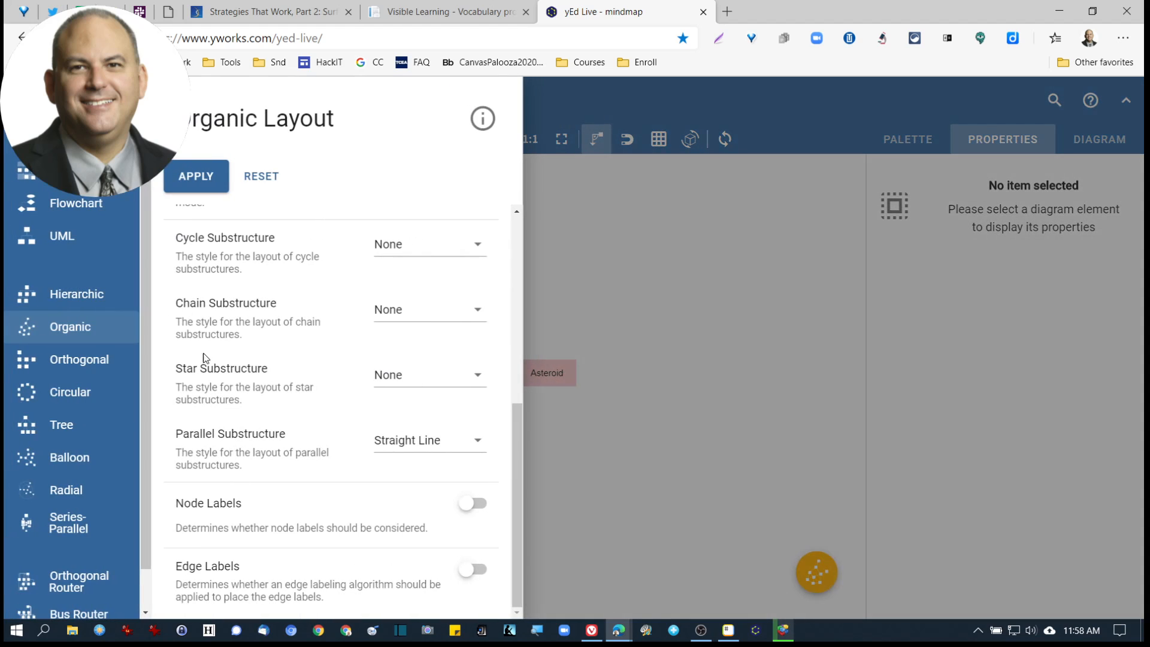
click(424, 380)
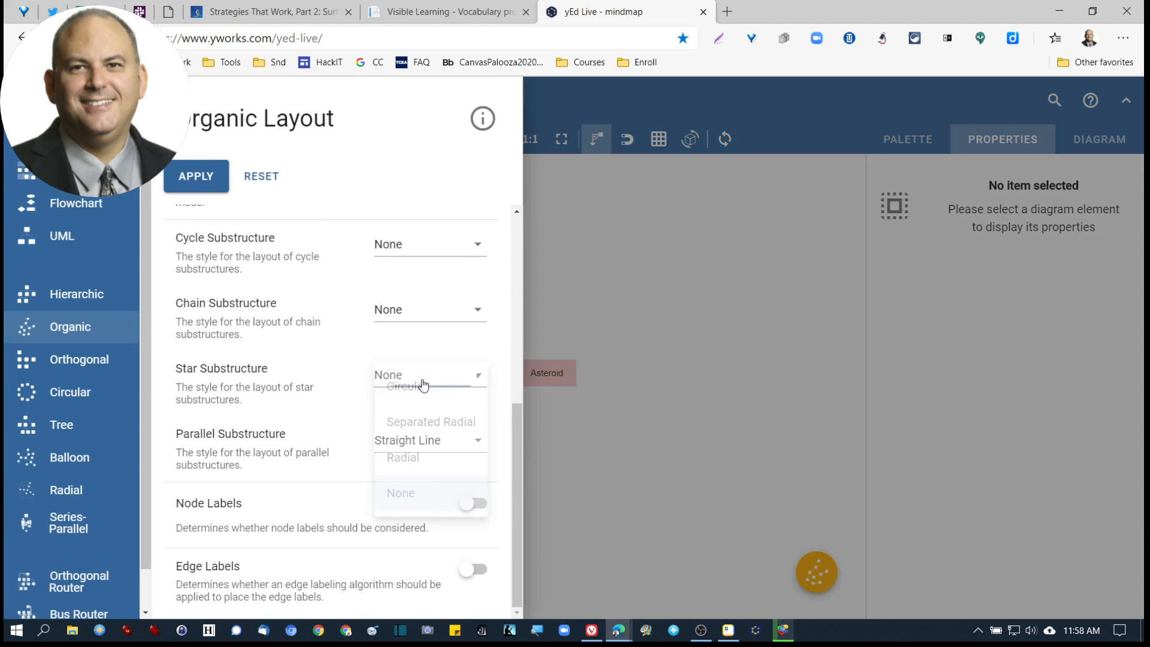
click(424, 431)
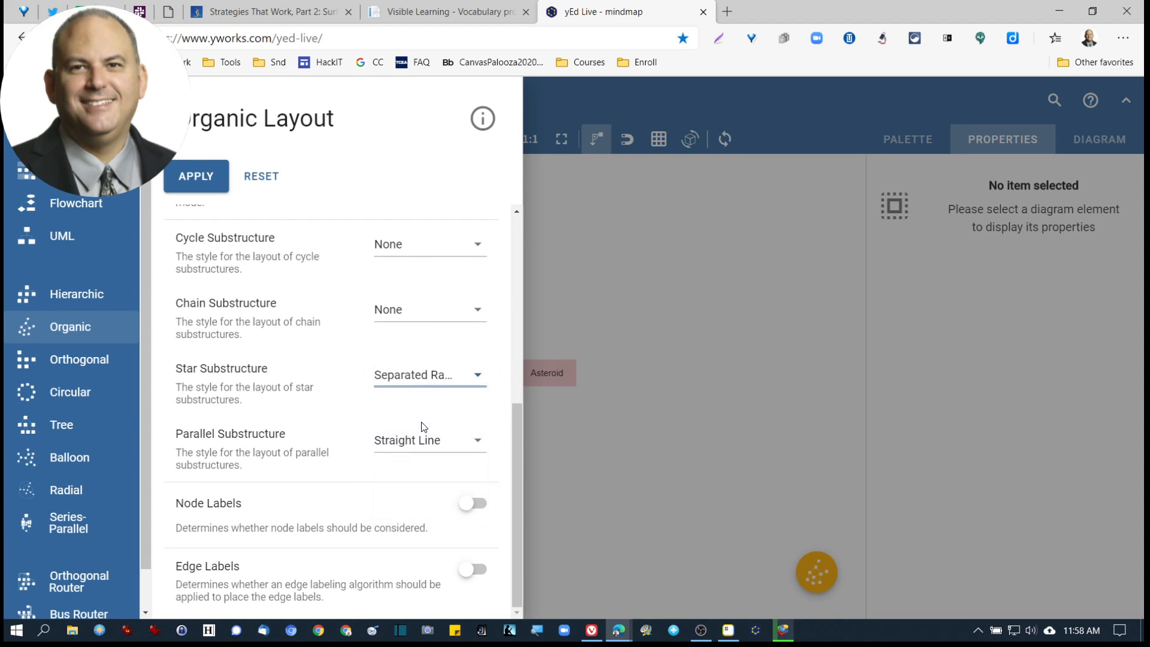
click(211, 184)
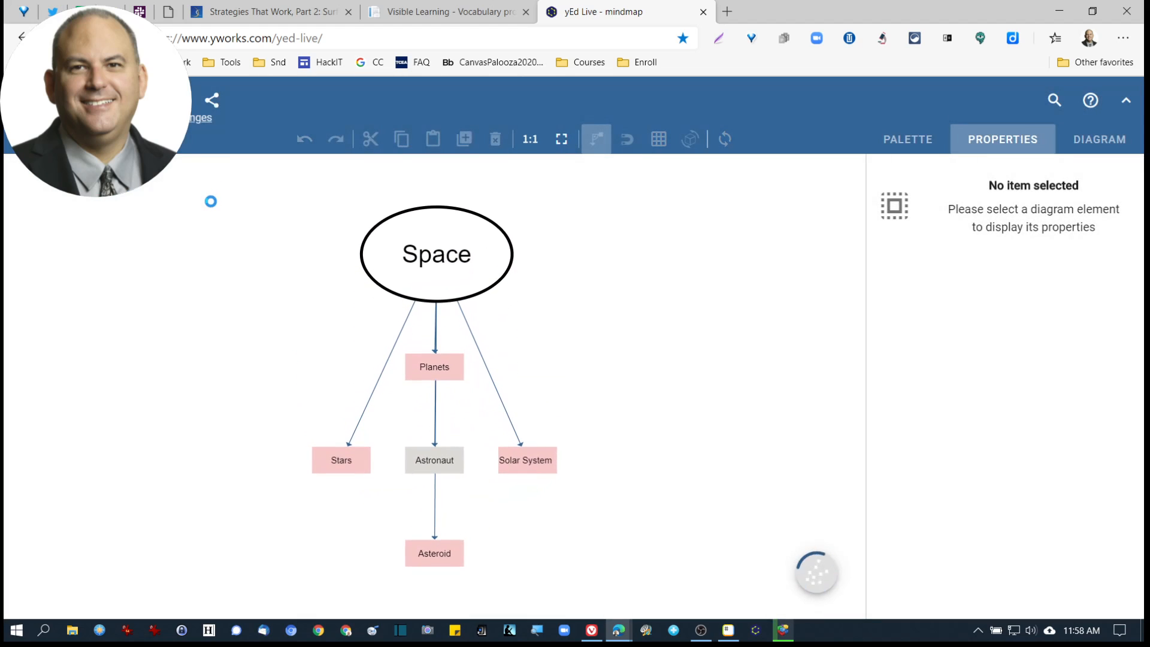
drag(443, 362, 566, 329)
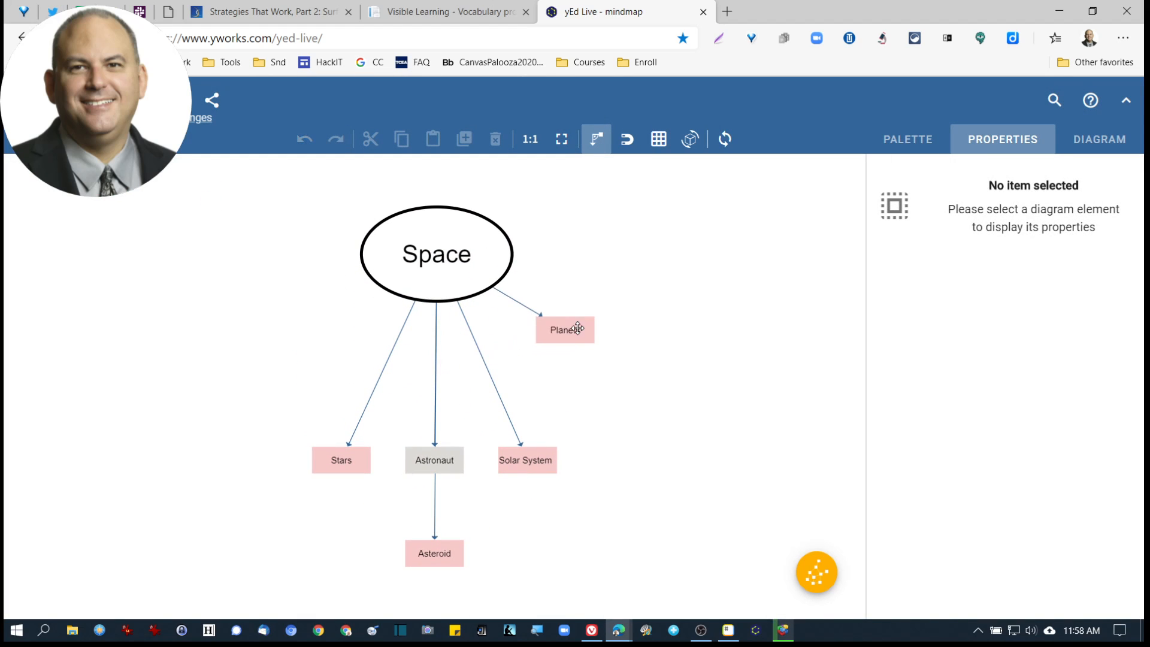
click(90, 139)
click(207, 172)
click(146, 139)
scroll(283, 452, down, 6)
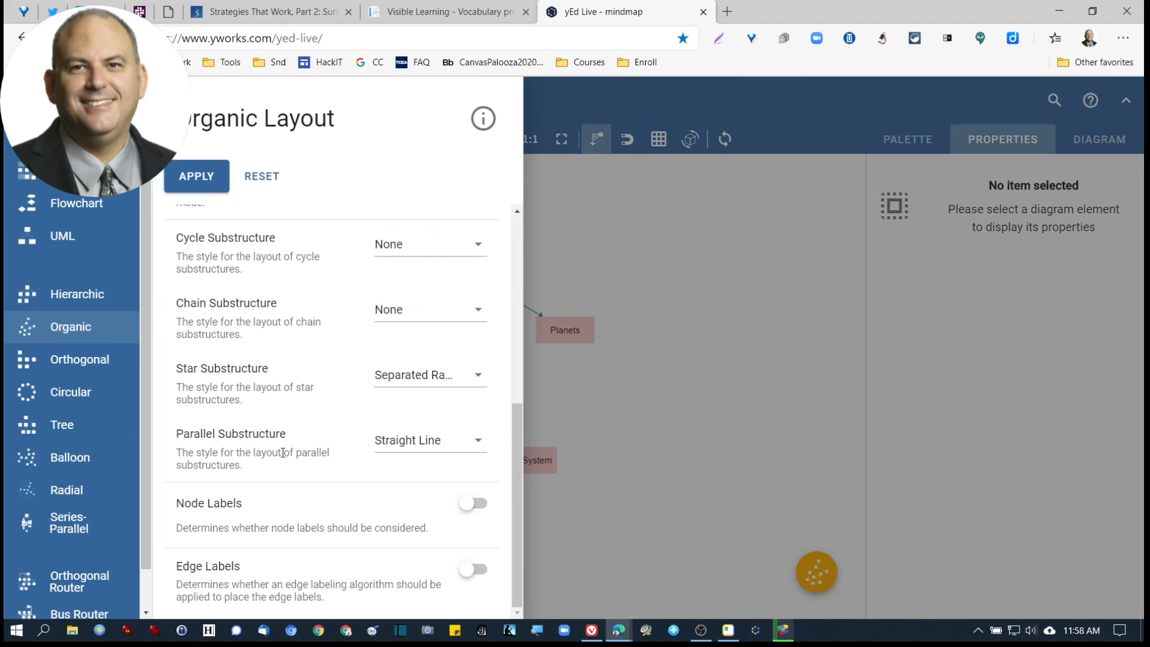
scroll(283, 453, up, 6)
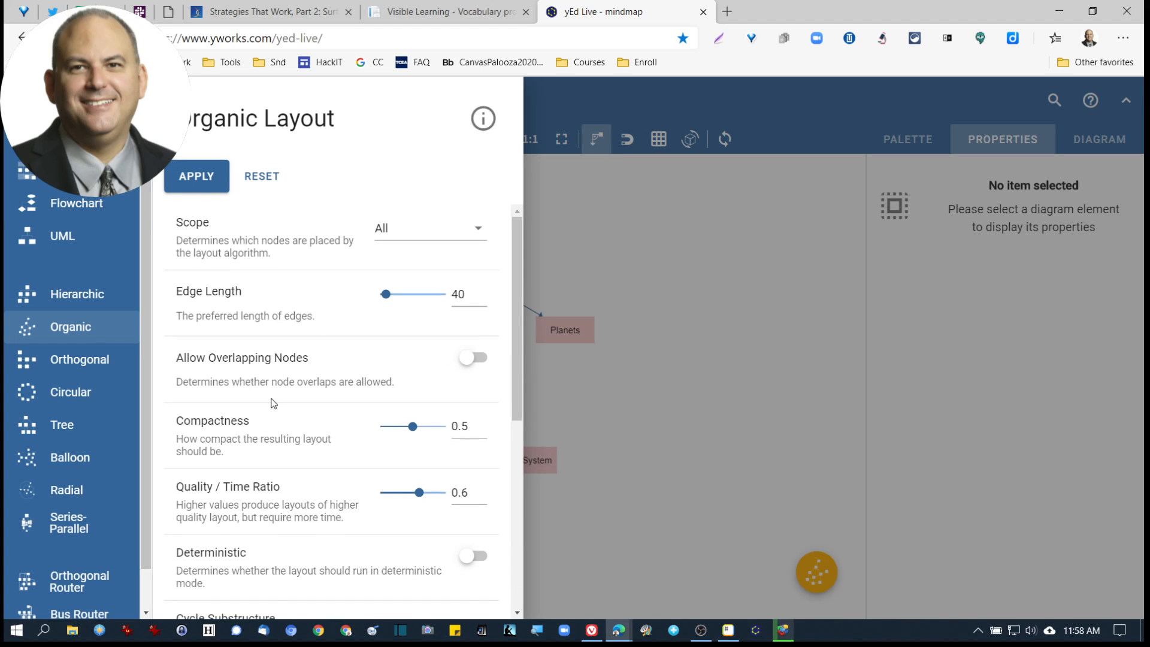
Step: Set up the diagram's image export with the scale raised to 730 × 907 px and a transparent background
click(29, 103)
click(29, 103)
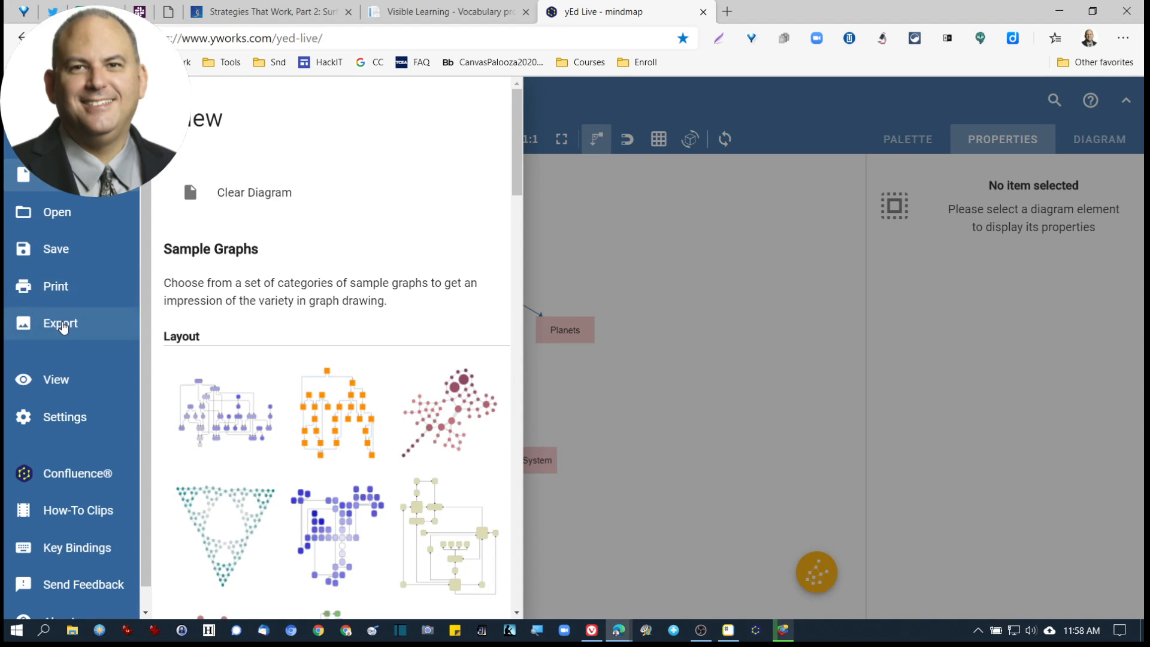
click(69, 324)
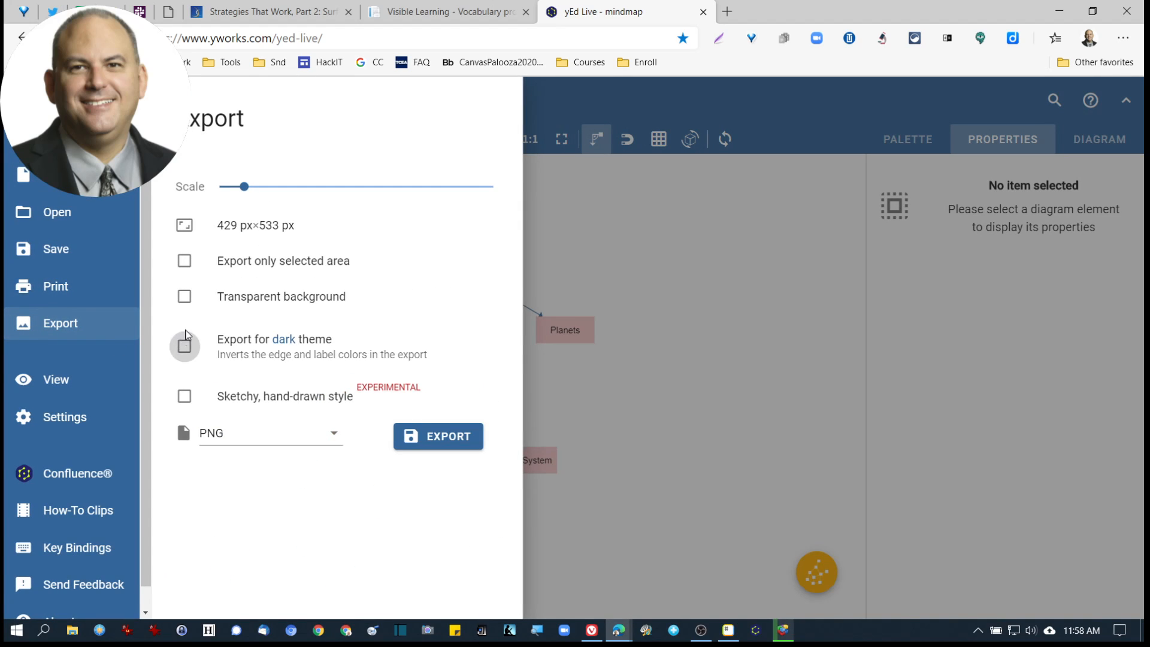
drag(244, 190, 267, 190)
click(237, 304)
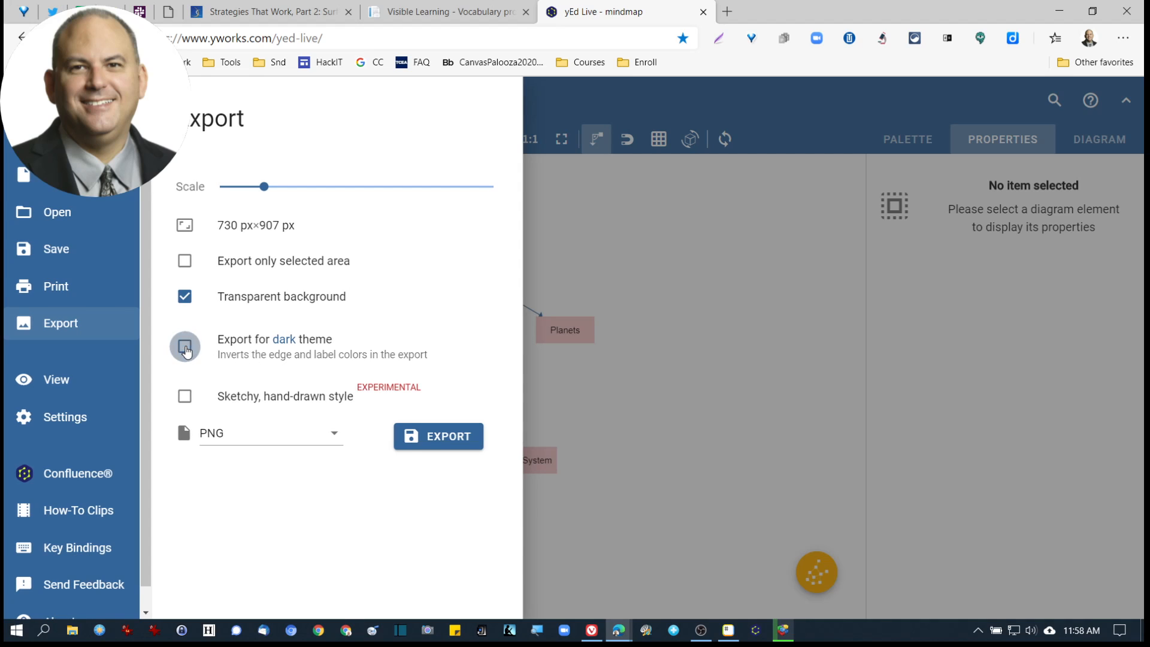
Step: Enable the sketchy, hand-drawn export style, raising Roughness to about 60% and Bowing to about 40% of their ranges
click(185, 396)
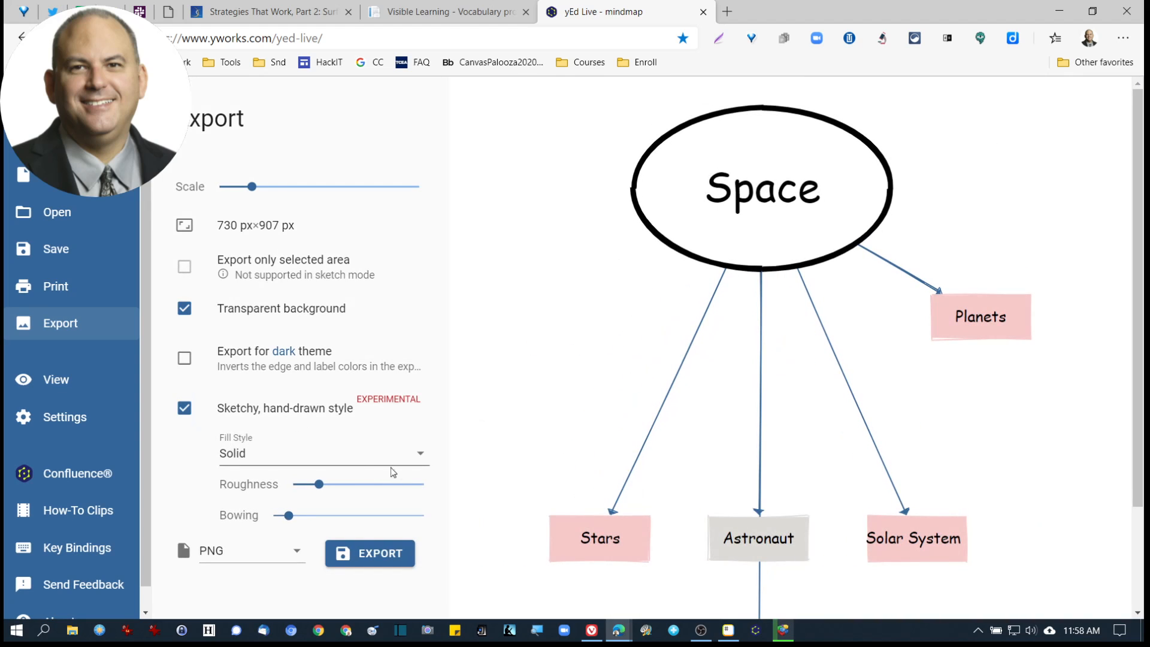
drag(318, 484, 345, 485)
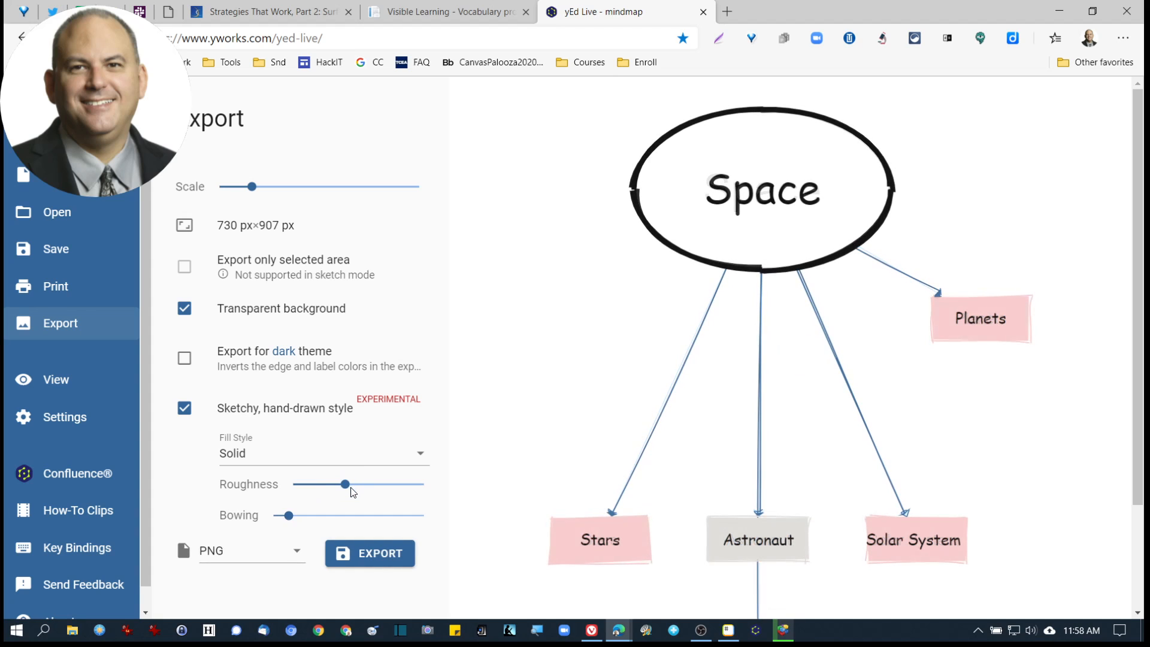
drag(350, 490, 375, 484)
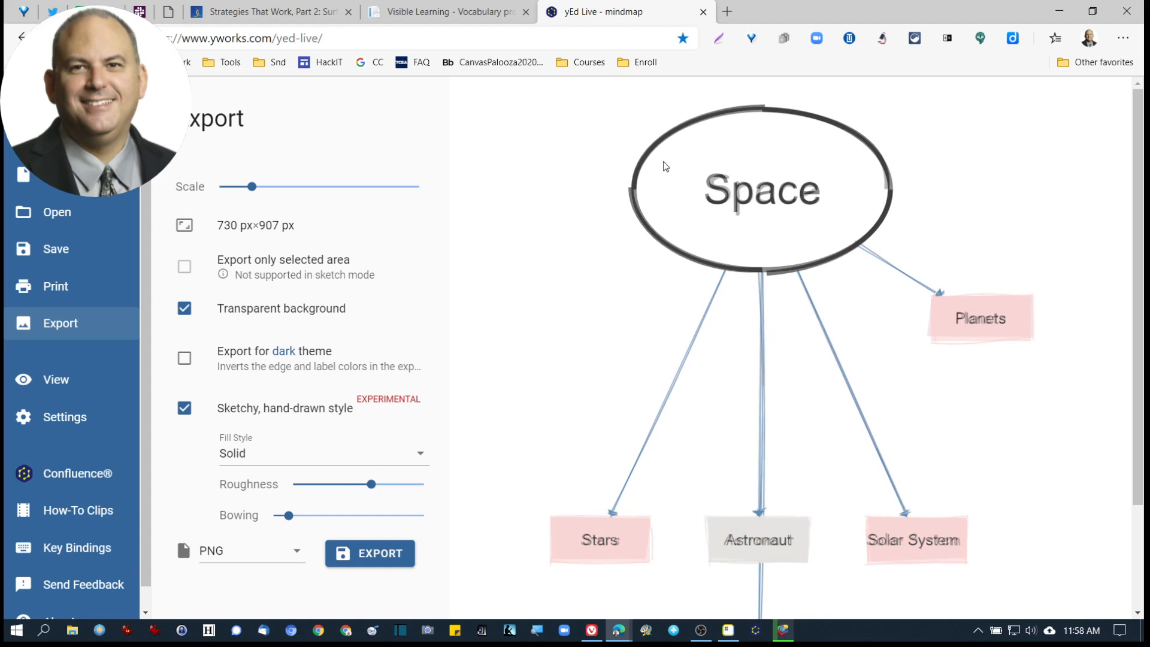
drag(286, 515, 334, 517)
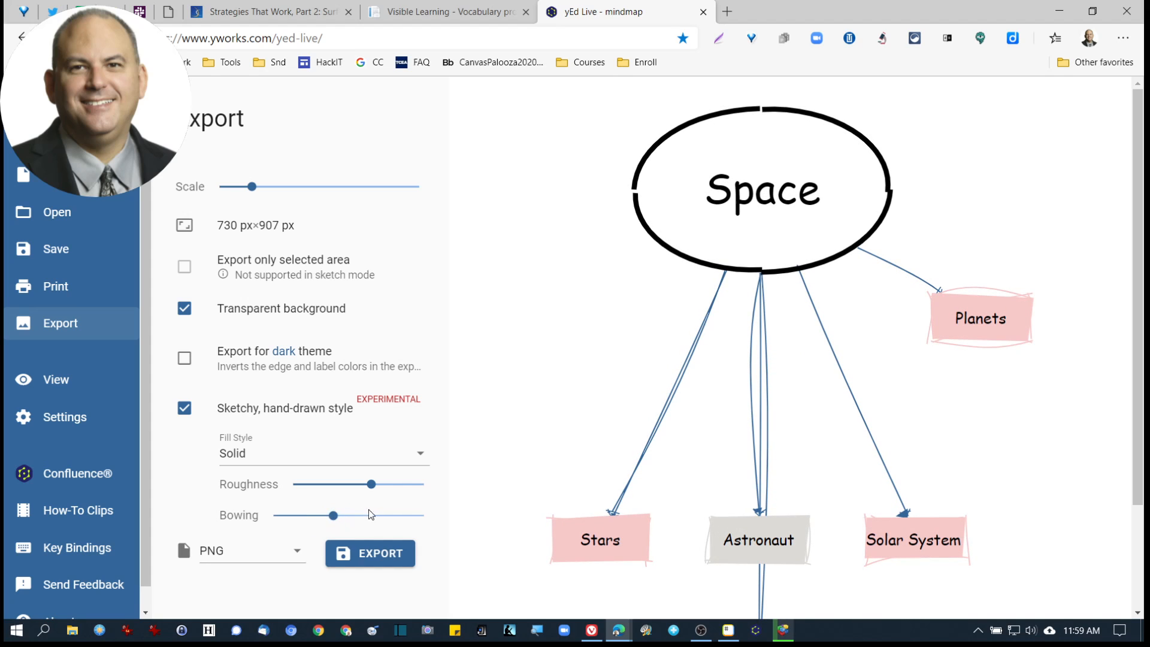
Step: Try the Hachure, Cross-Hatch and Zigzag fill styles for the sketch export and settle on Hachure
click(336, 457)
click(296, 470)
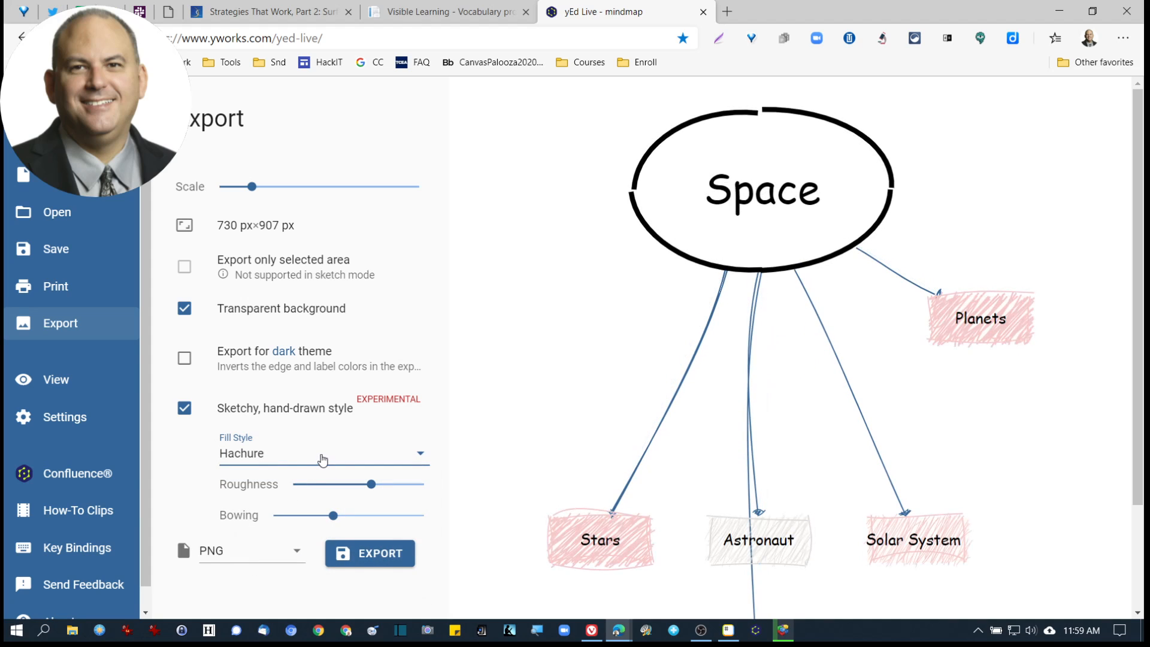
click(322, 460)
click(292, 497)
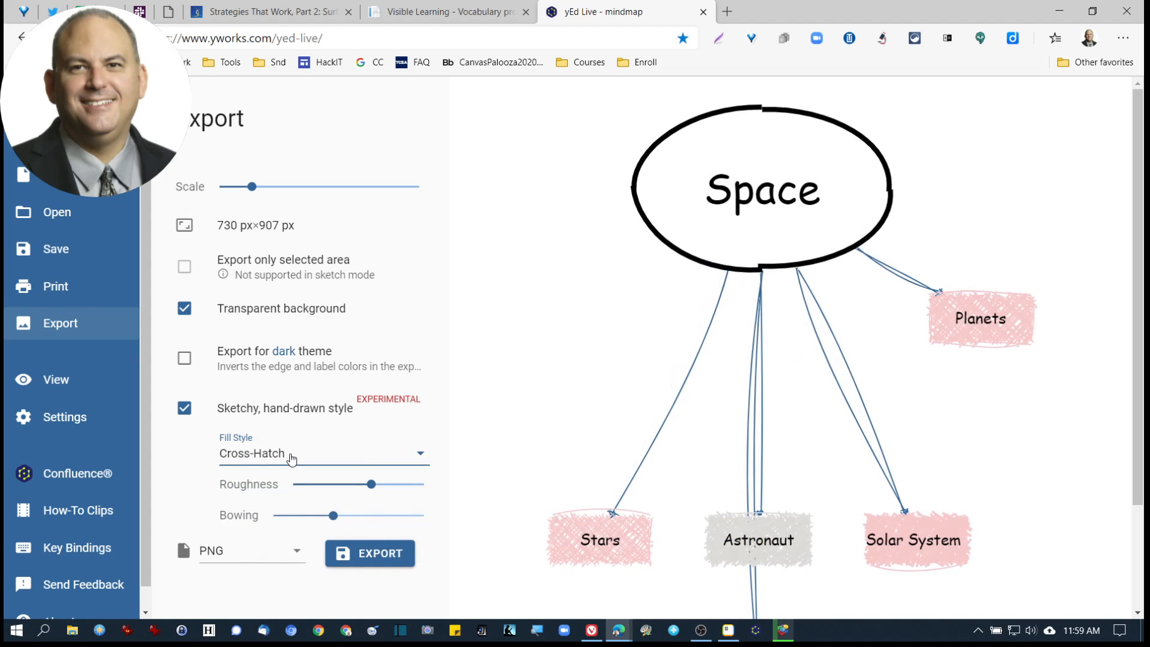
click(292, 459)
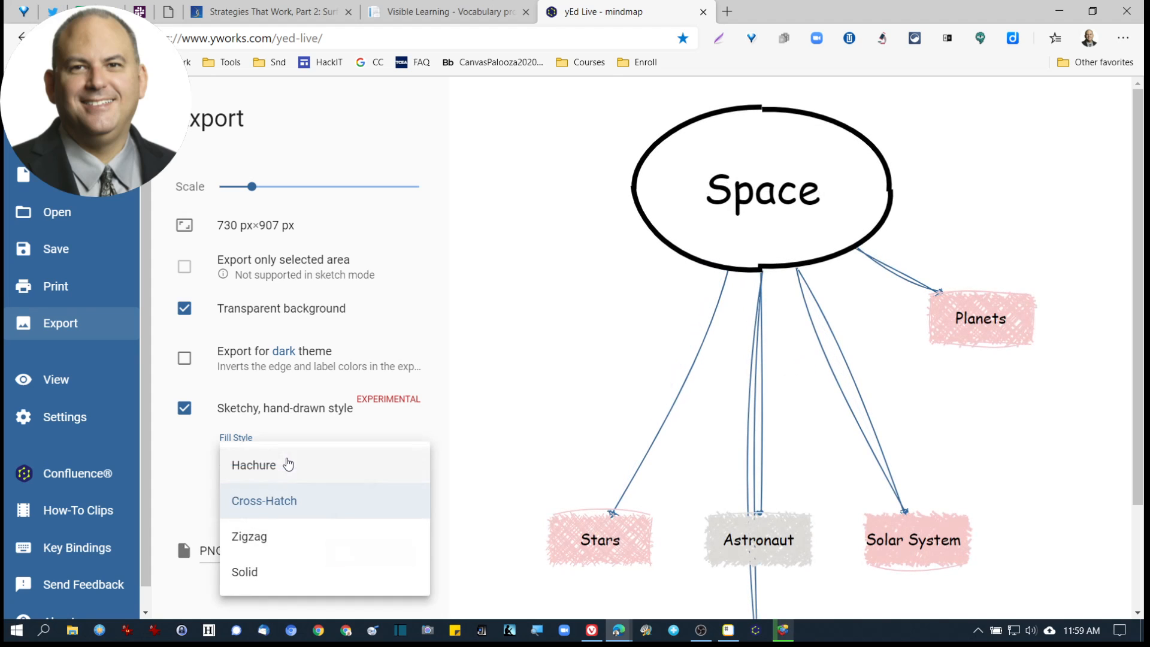
click(278, 537)
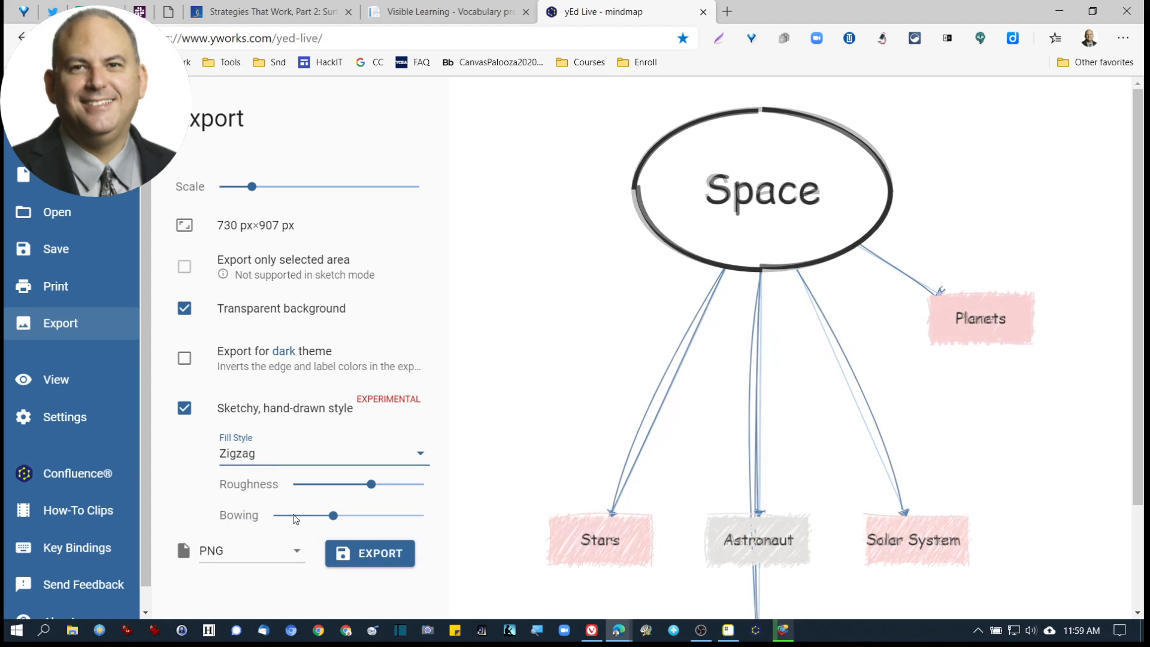
click(295, 458)
click(276, 466)
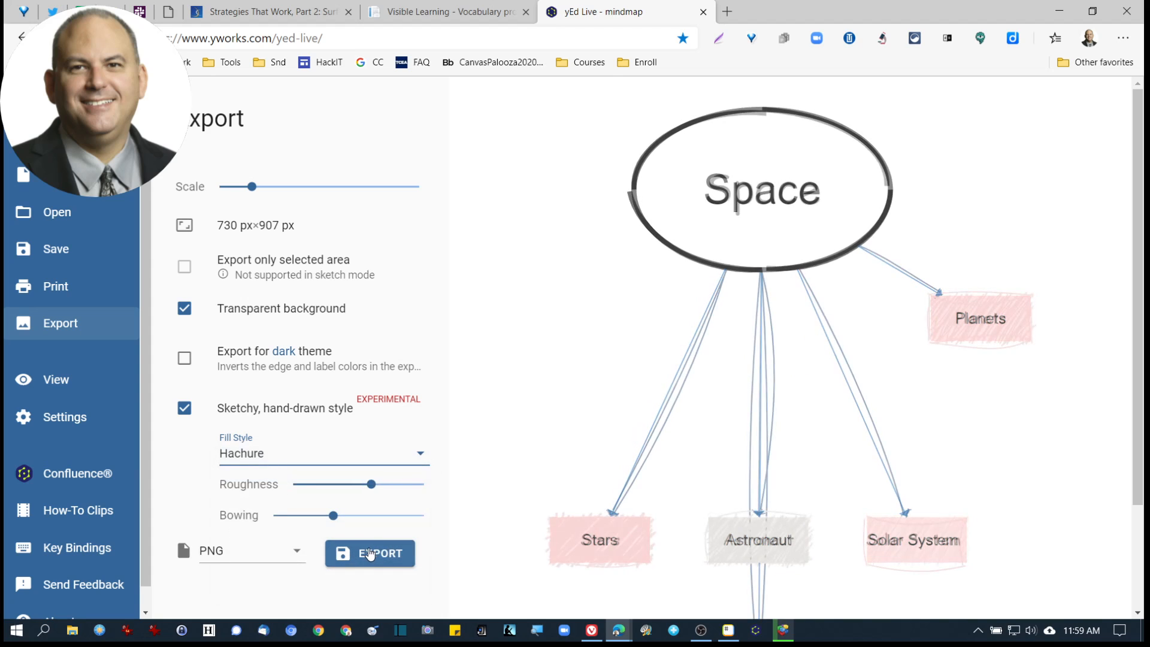
Step: Export the sketch-style diagram in PNG format, save mindmap.png, and close the image preview
click(296, 549)
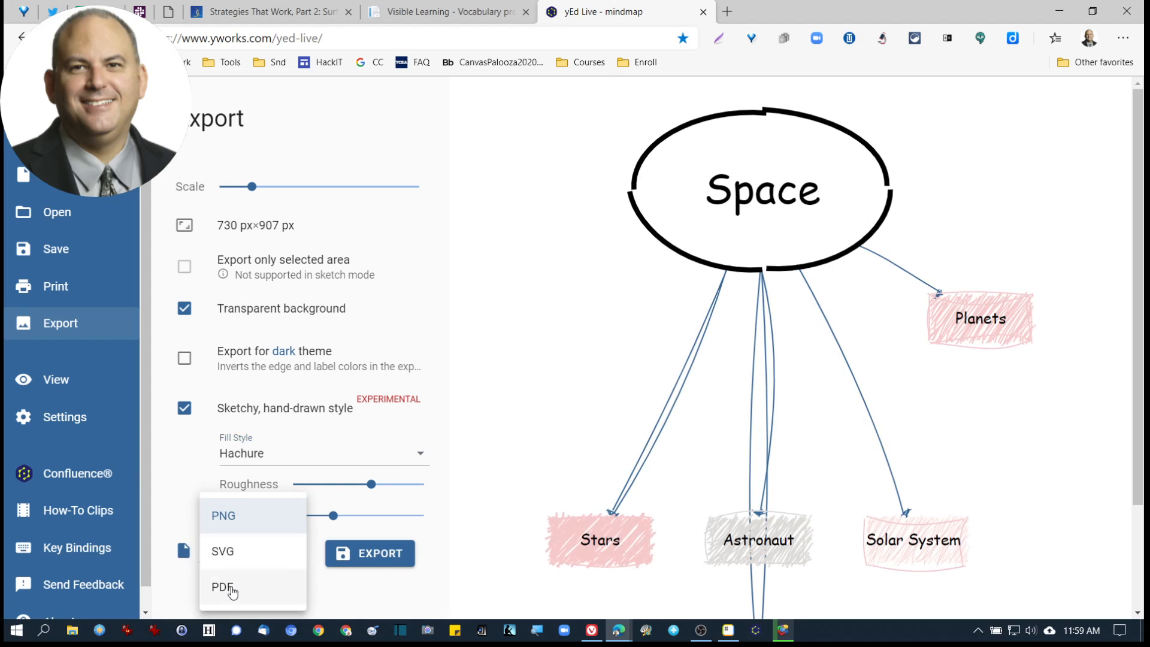
click(264, 522)
click(379, 549)
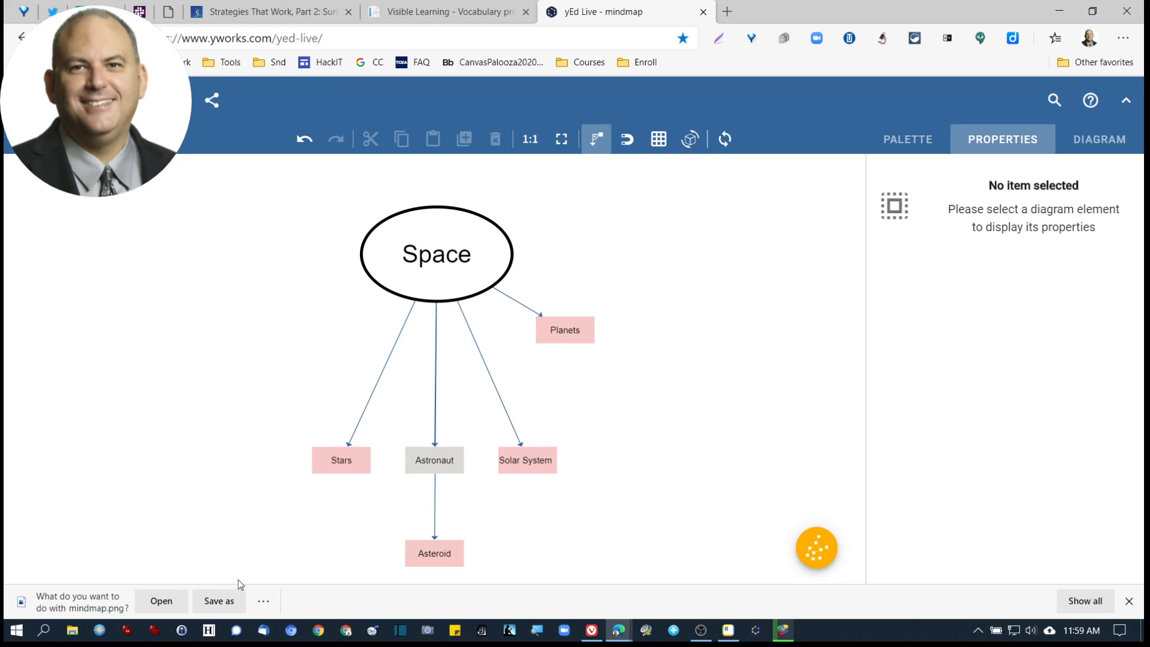
click(218, 600)
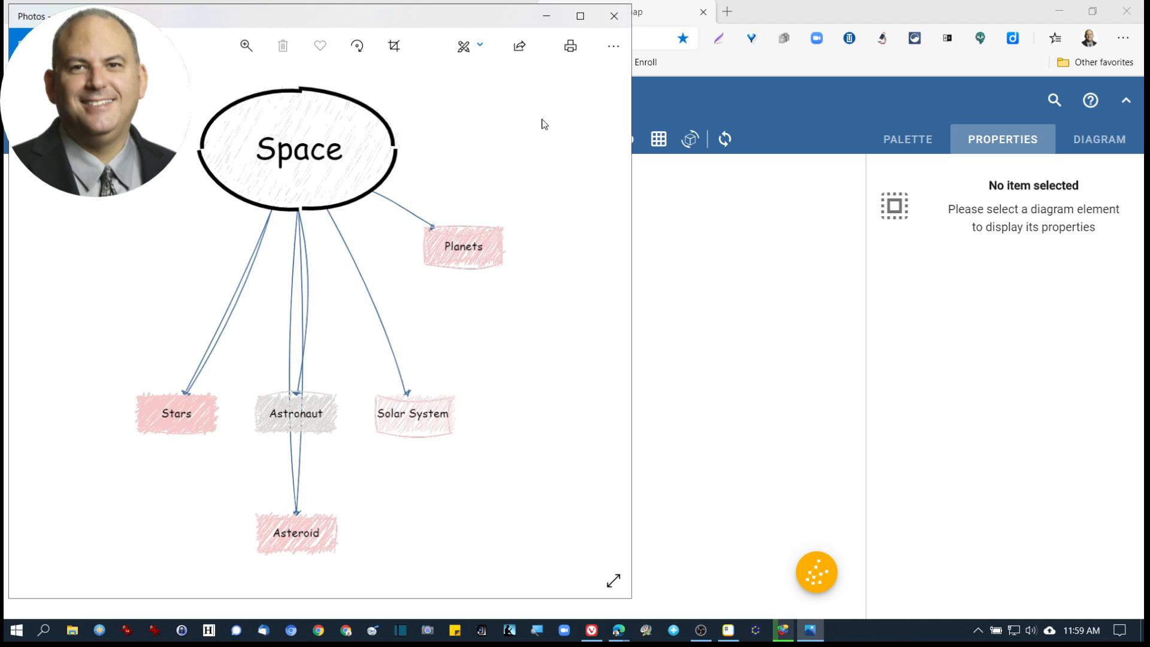
click(614, 16)
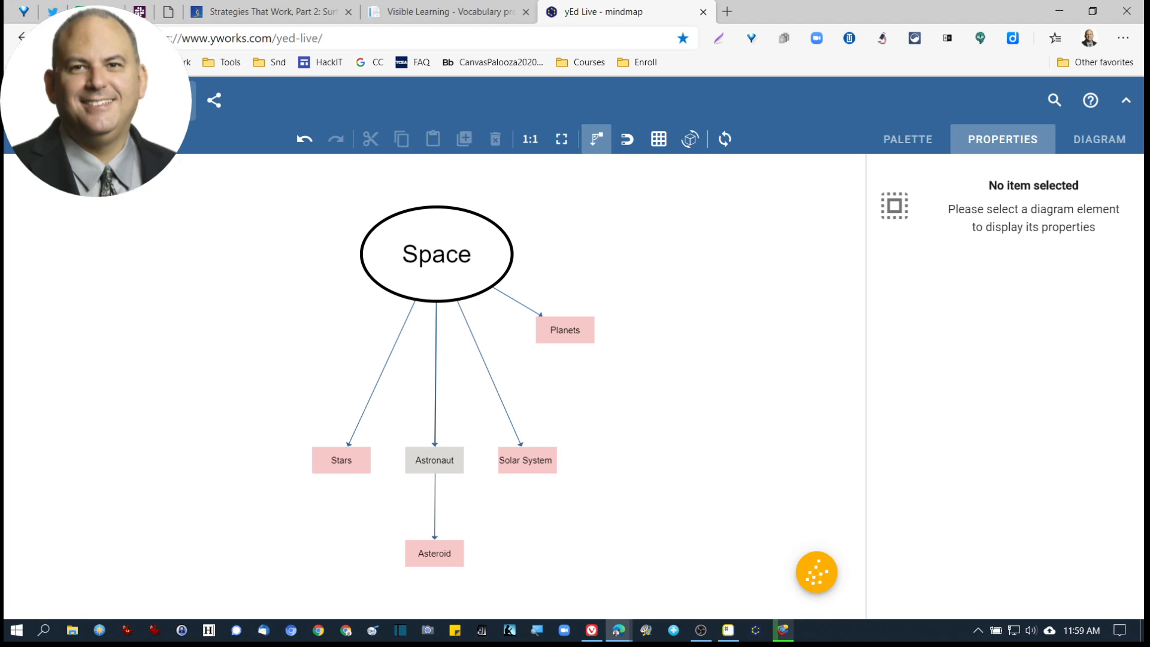
Step: Rename the diagram Space Map, create a public Gist link for it and copy the link
text(map)
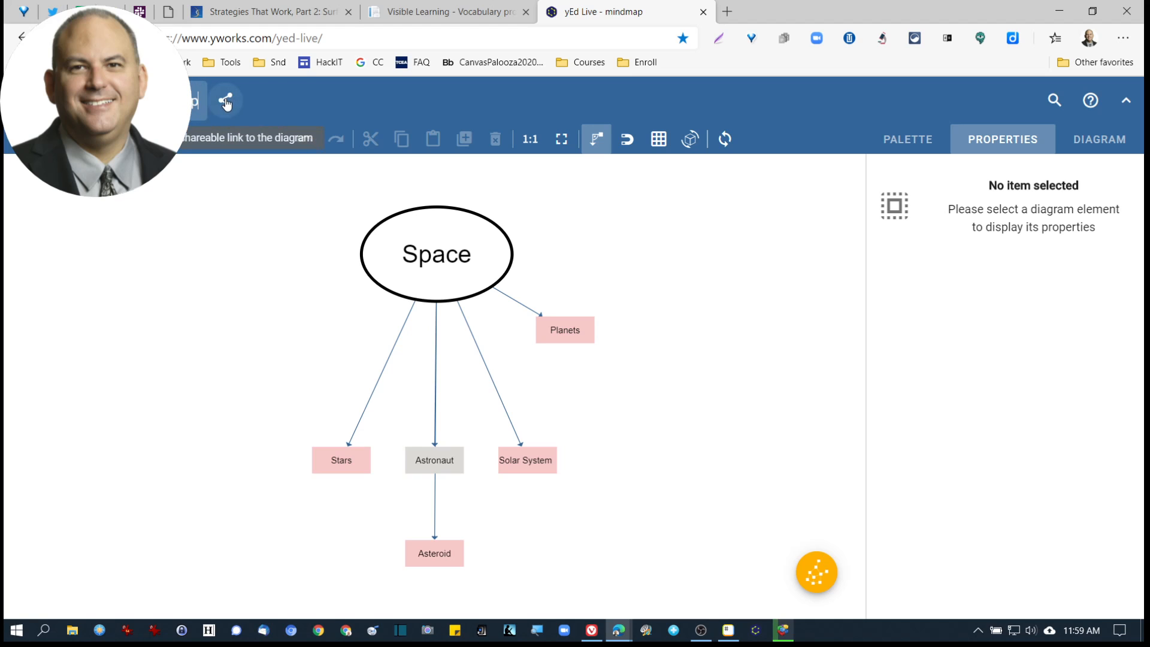
click(225, 101)
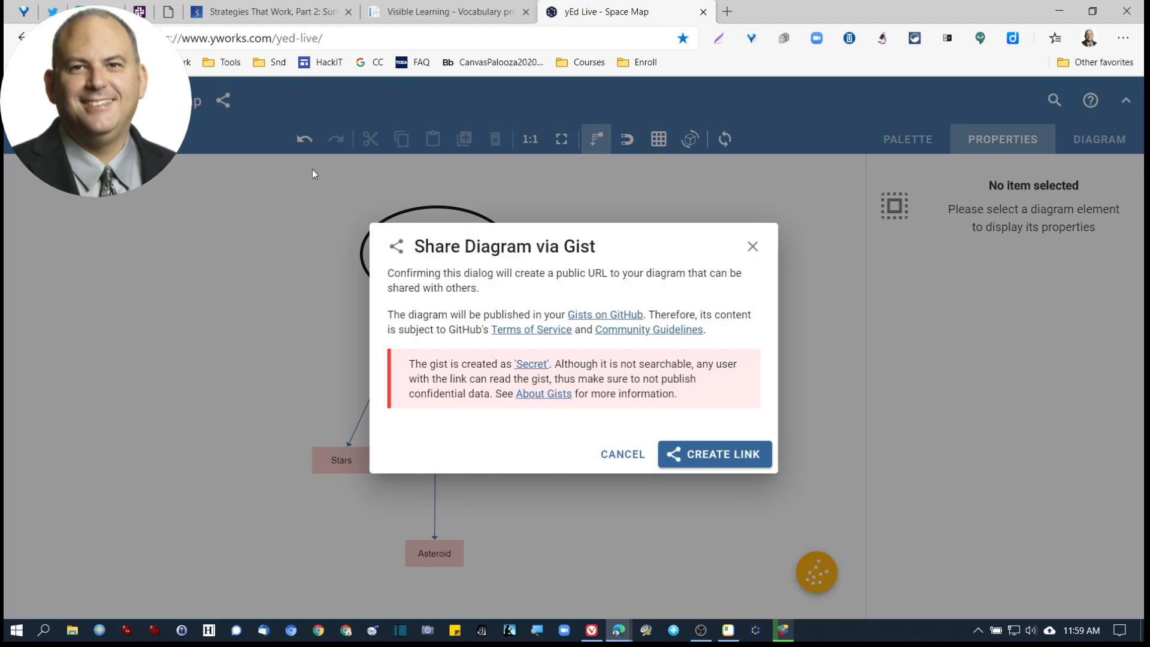
click(710, 452)
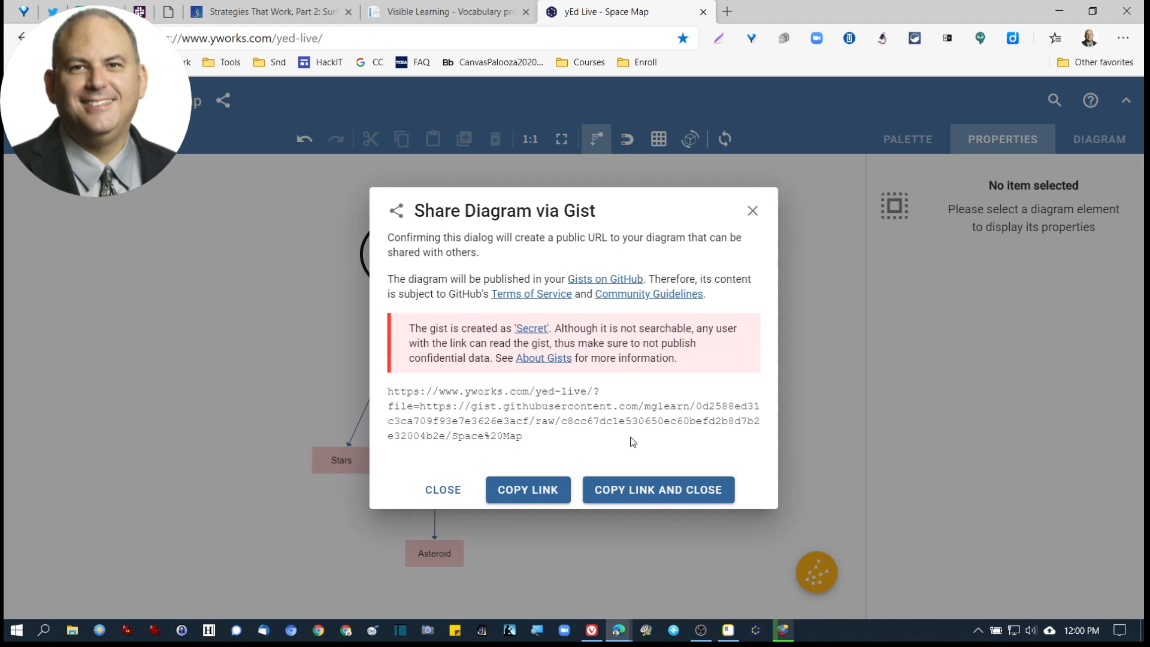
click(557, 489)
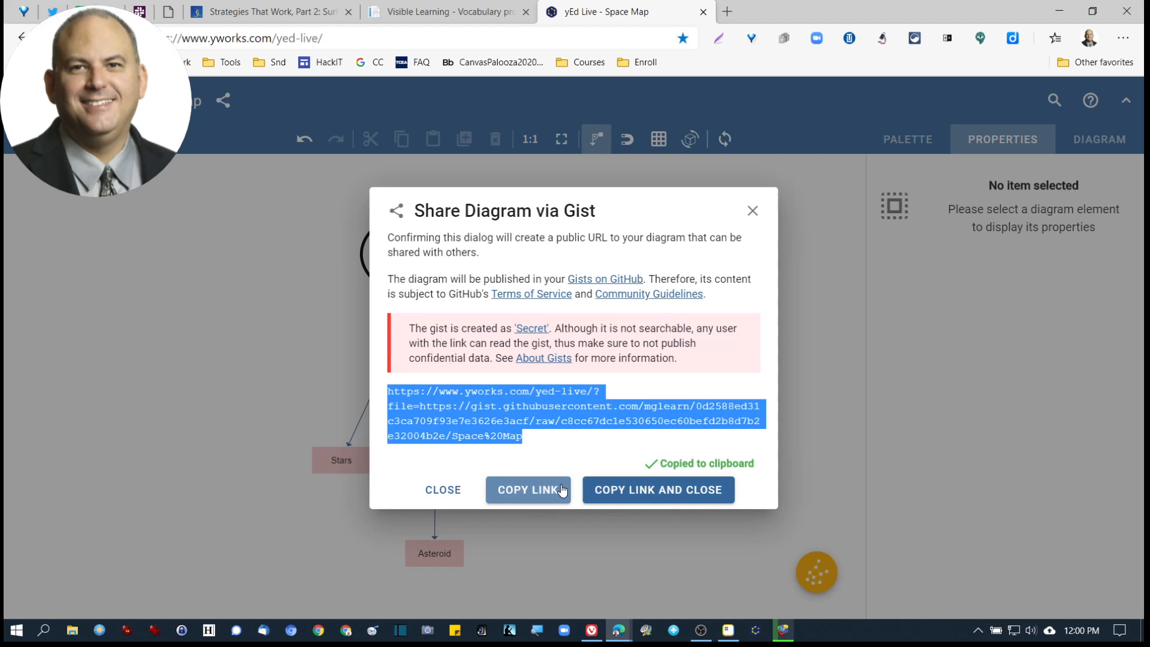
click(752, 210)
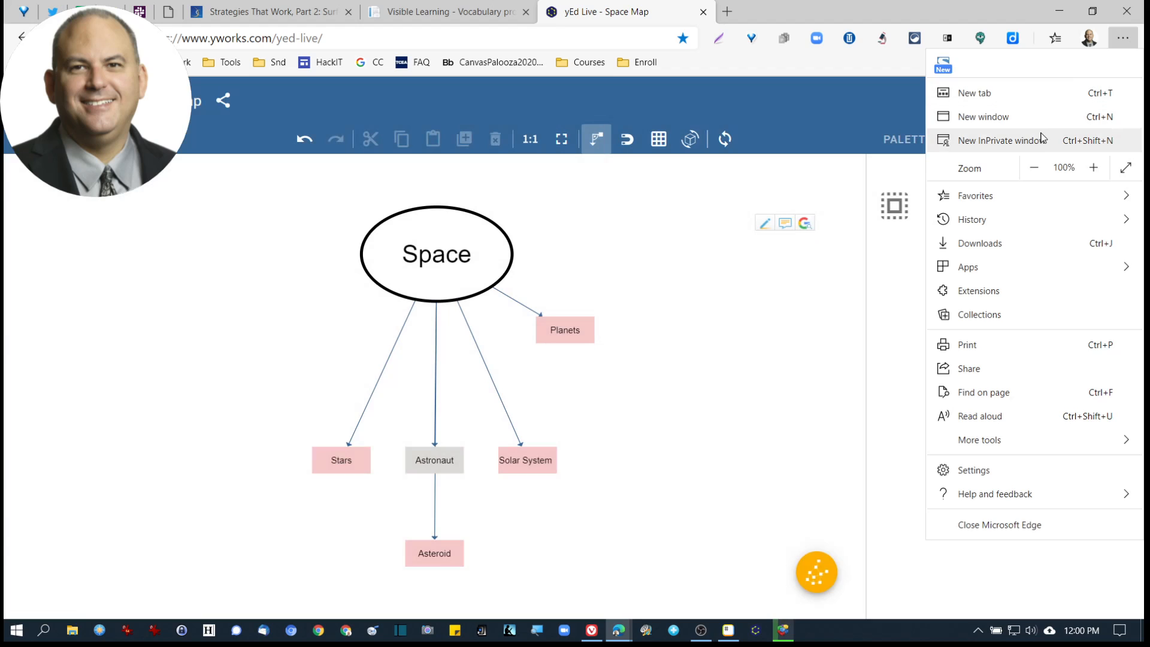
Step: Open the copied share link in a new InPrivate window and load the diagram file from its source
click(1001, 140)
key(ctrl+v)
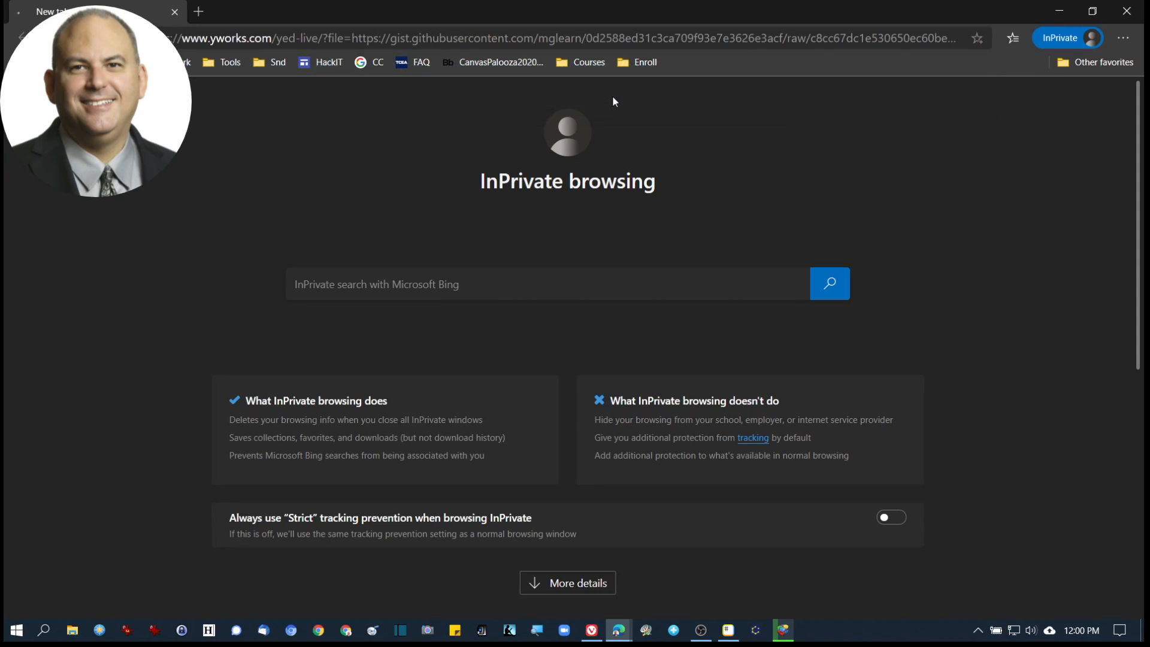
key(Return)
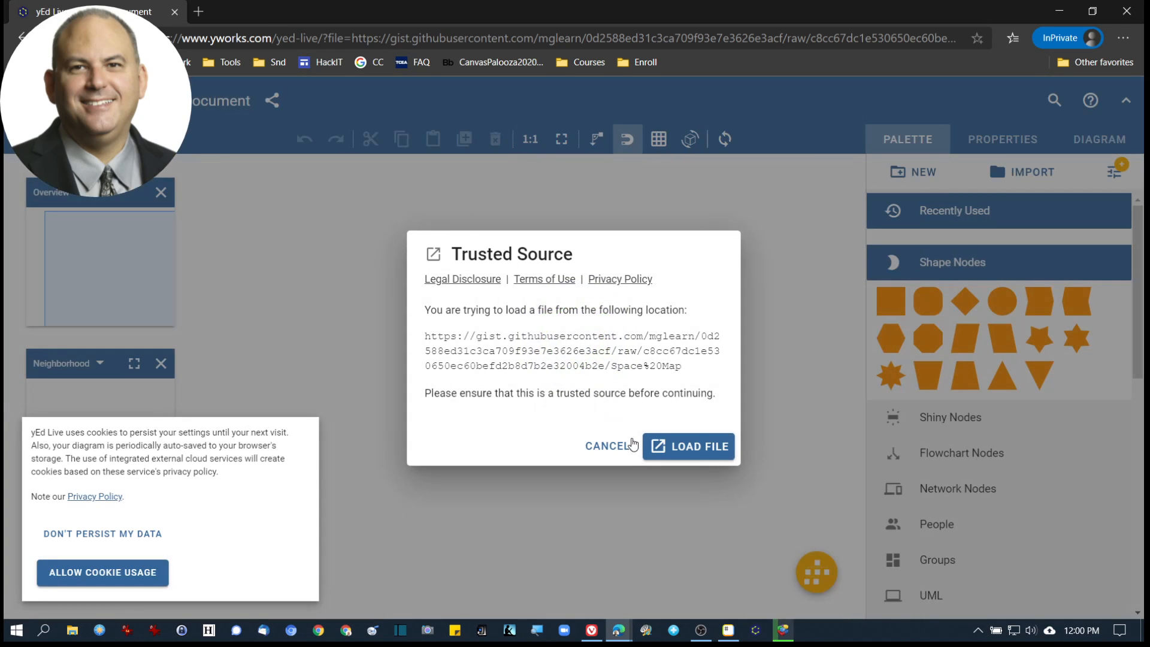
click(675, 450)
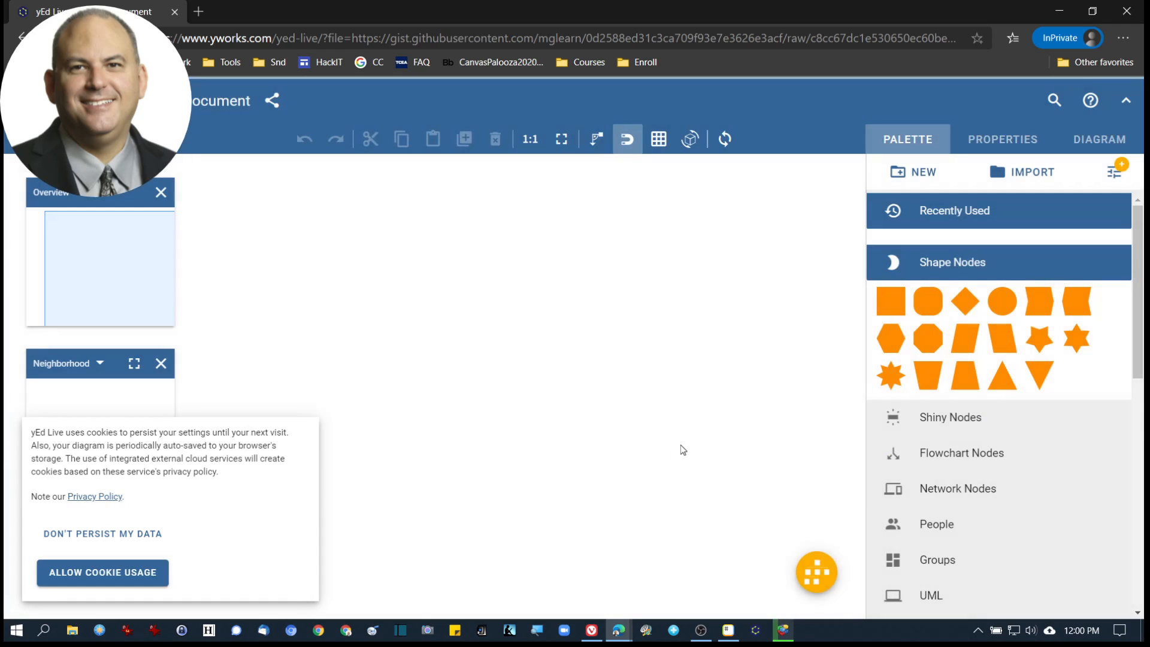
Step: Select the Space node in the shared copy, allow cookie usage, and close the InPrivate window
click(419, 269)
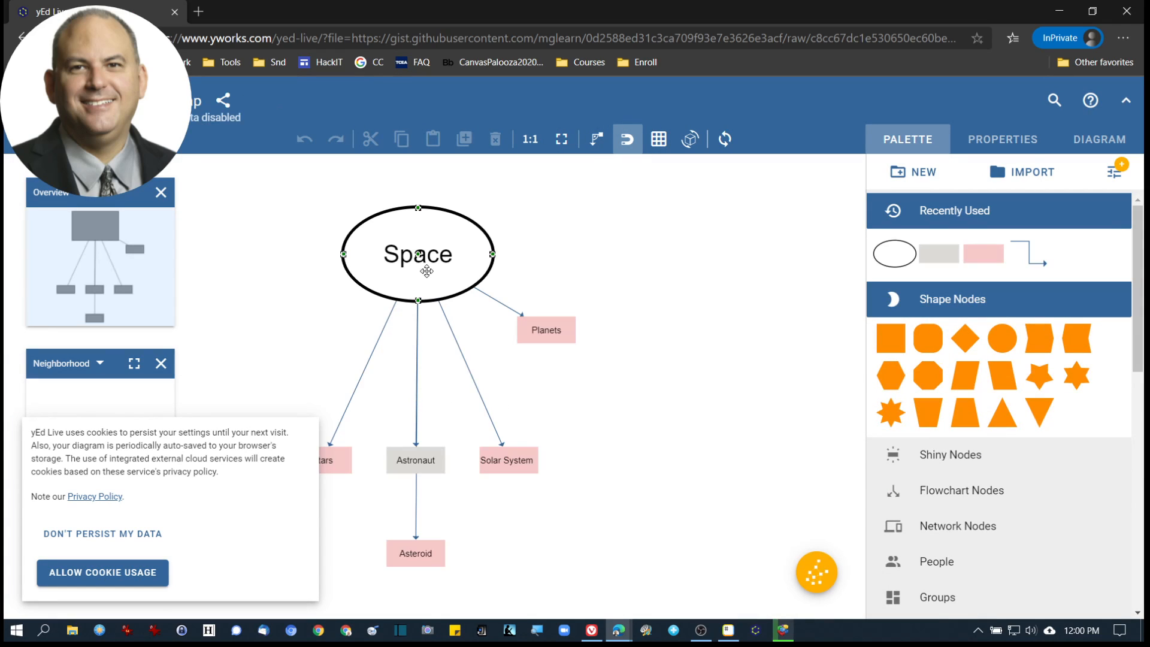
click(463, 275)
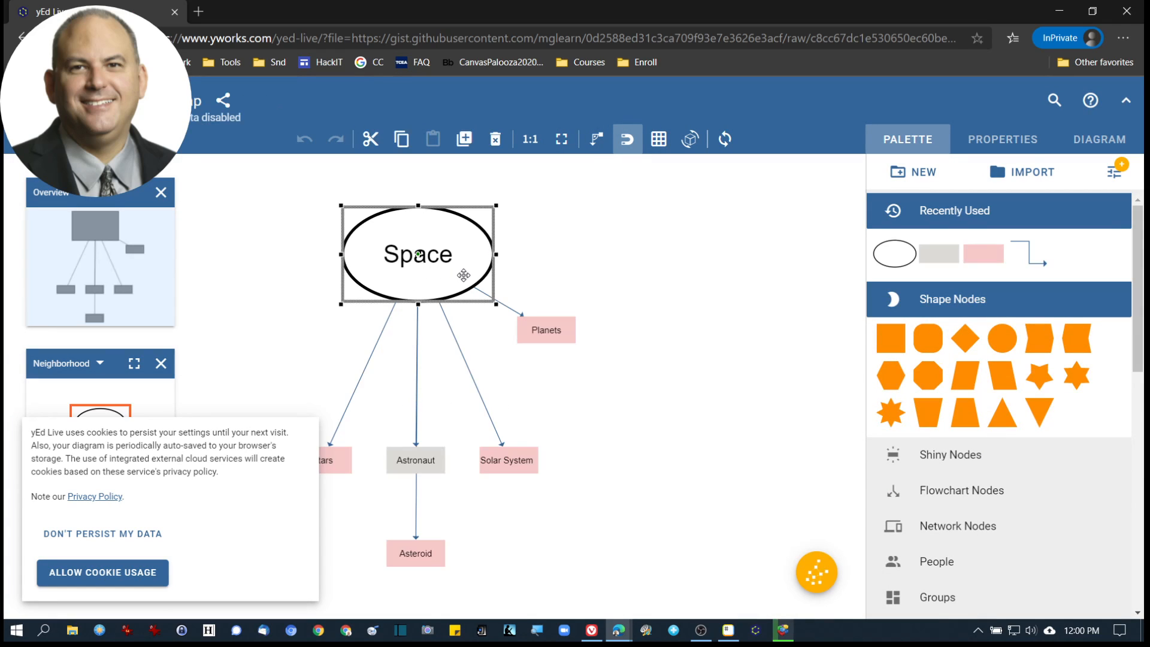
click(165, 576)
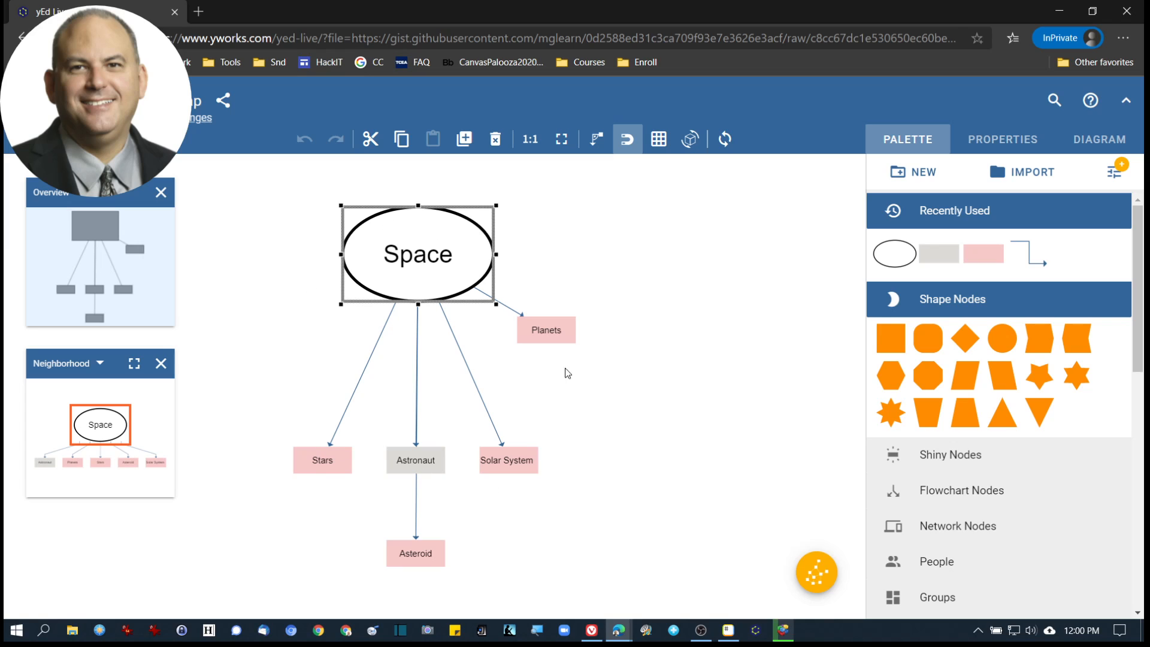
click(1125, 11)
click(645, 119)
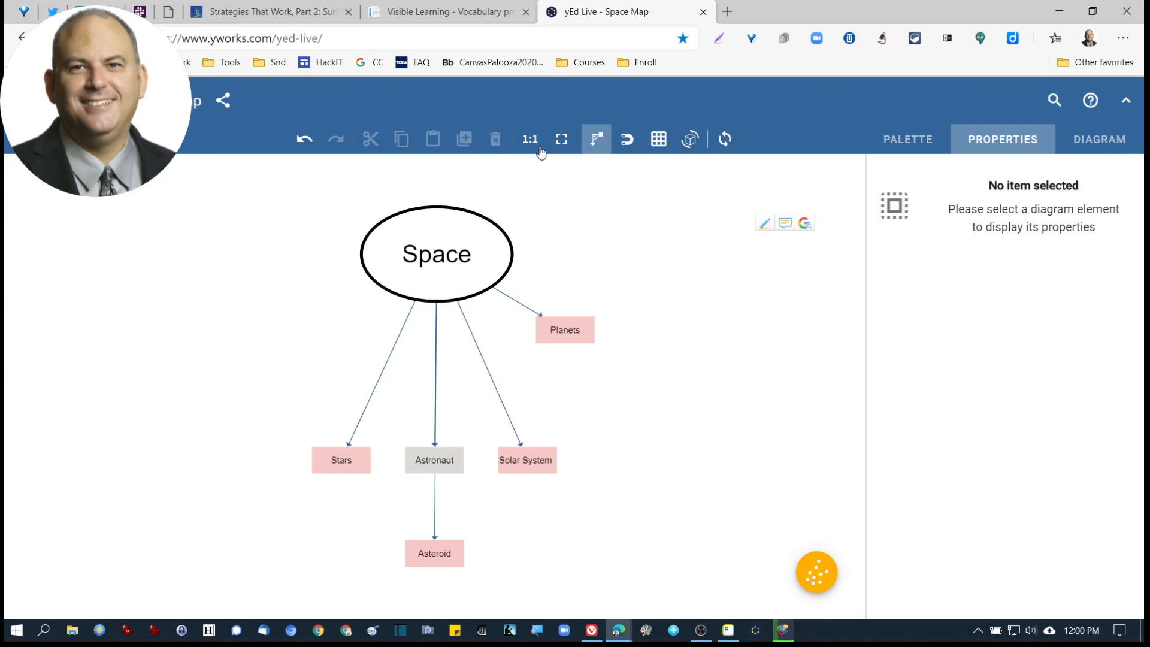
Step: Save the diagram to Google Drive in the previously selected MindMaps via yED folder
click(36, 139)
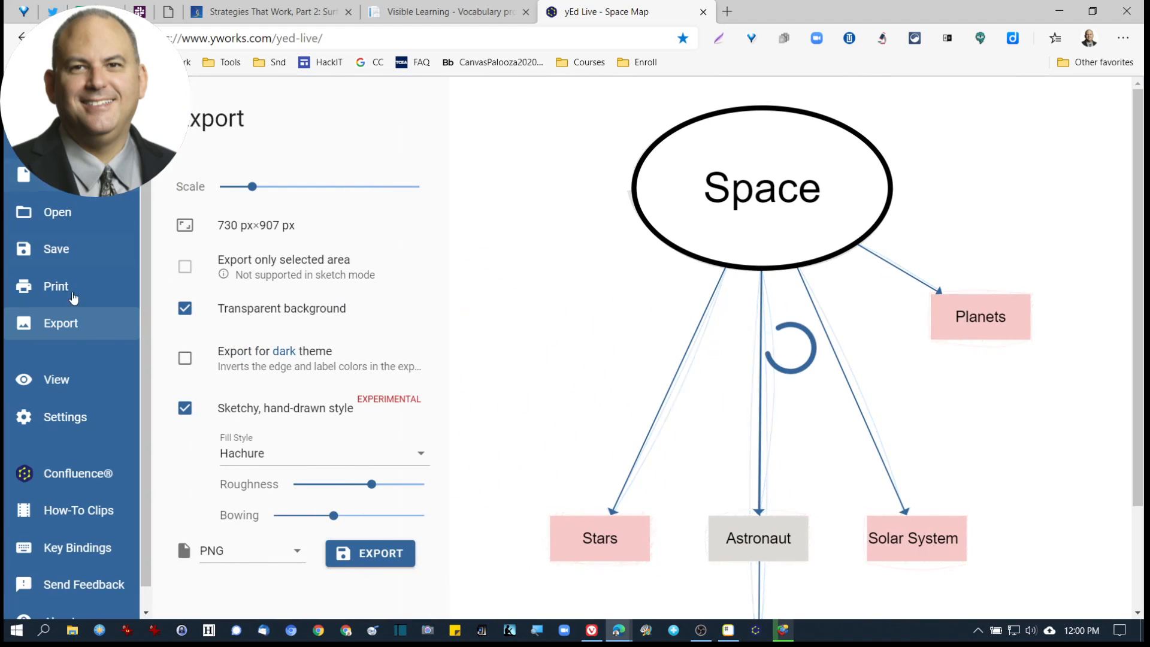
click(74, 255)
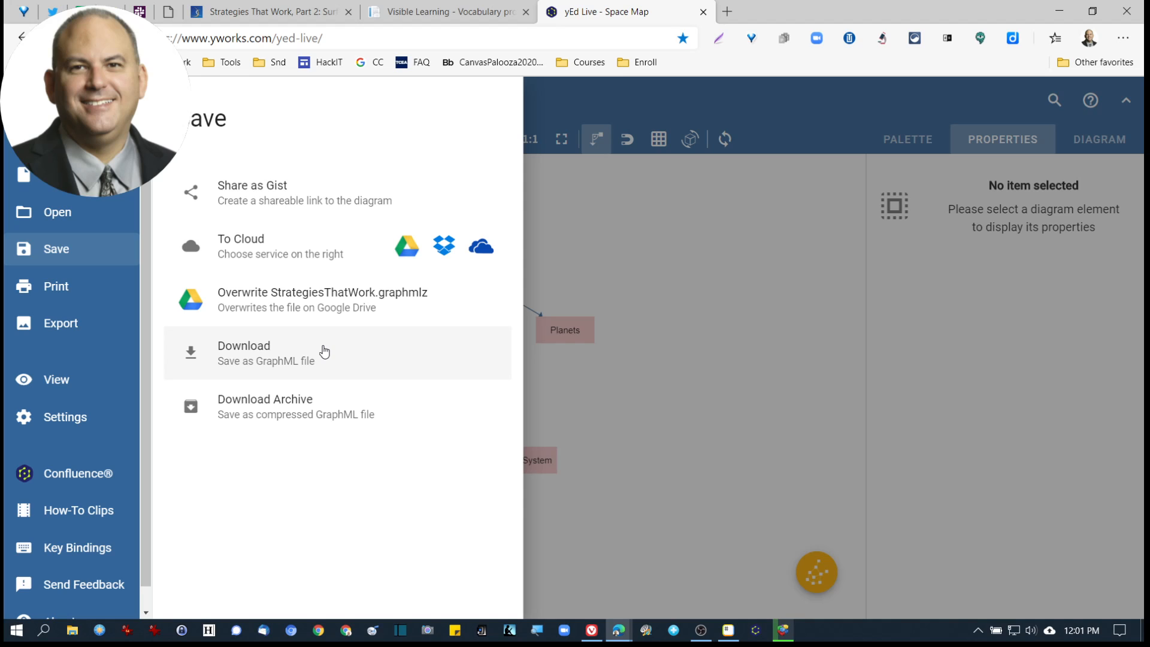
click(407, 250)
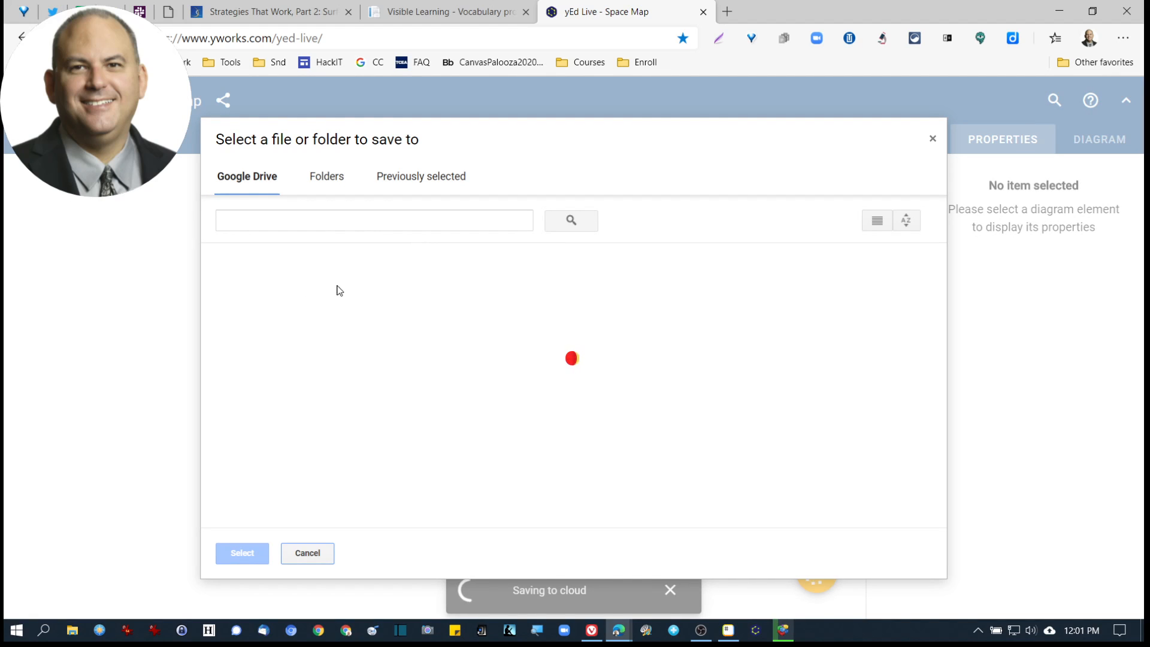
click(308, 224)
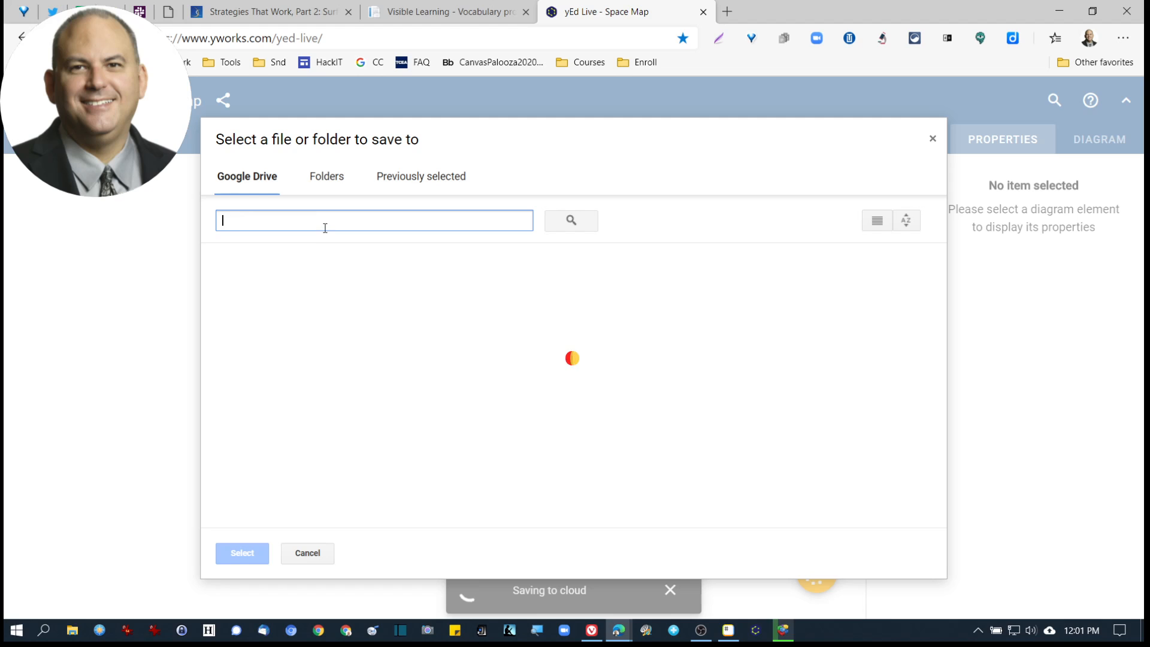
click(429, 187)
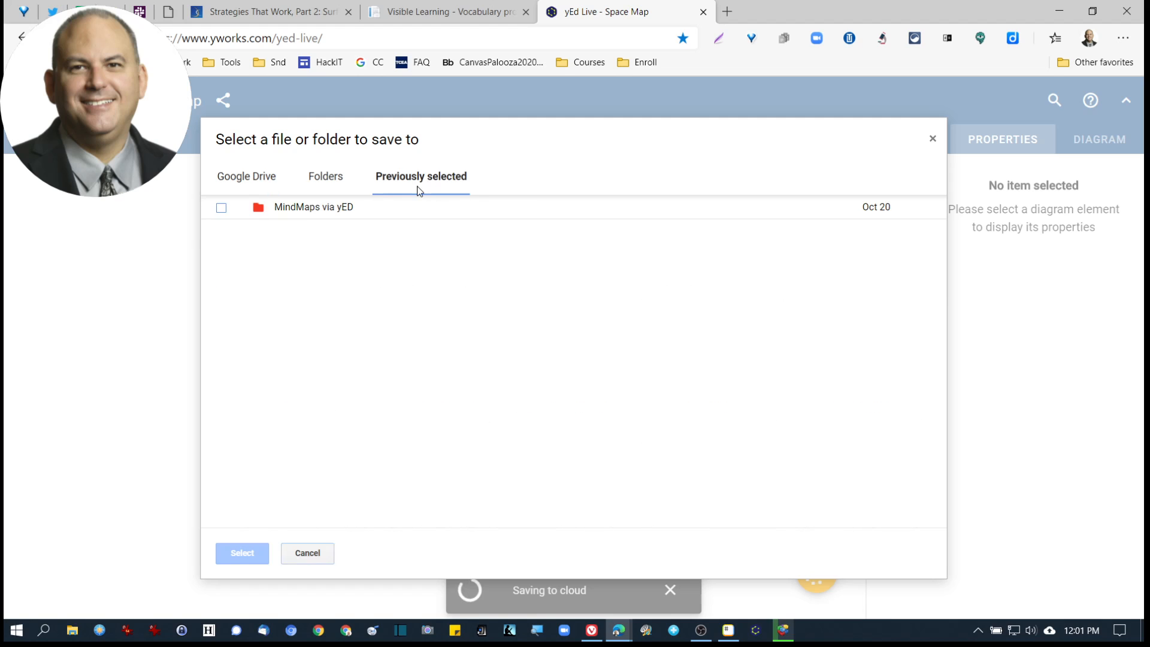
click(221, 207)
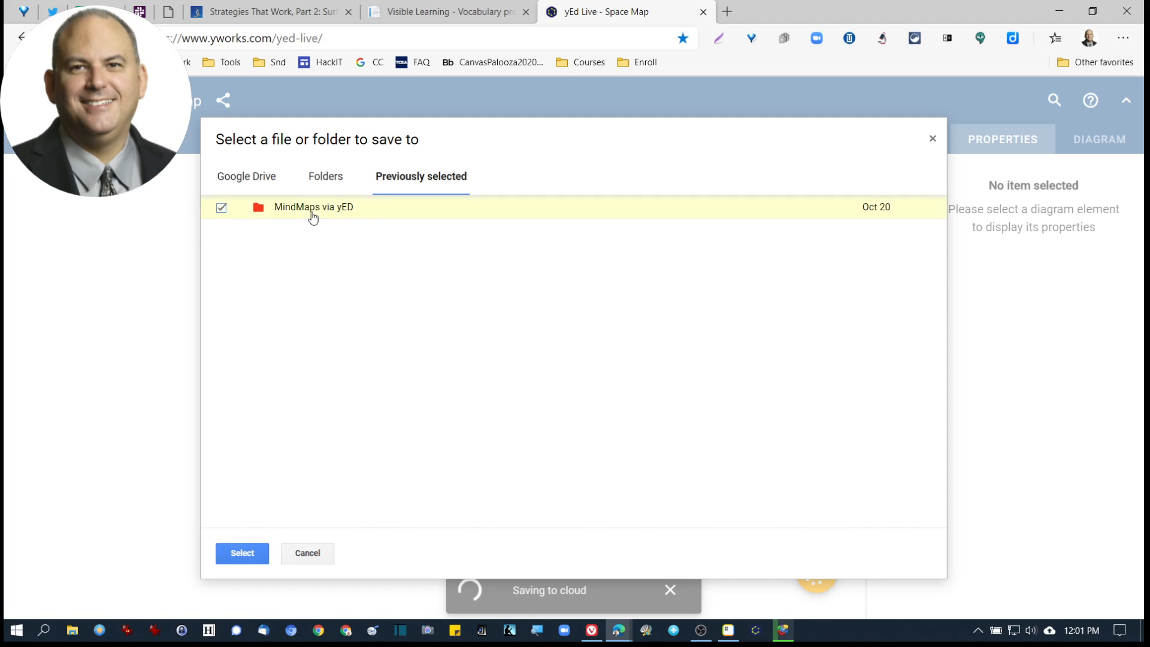
click(252, 556)
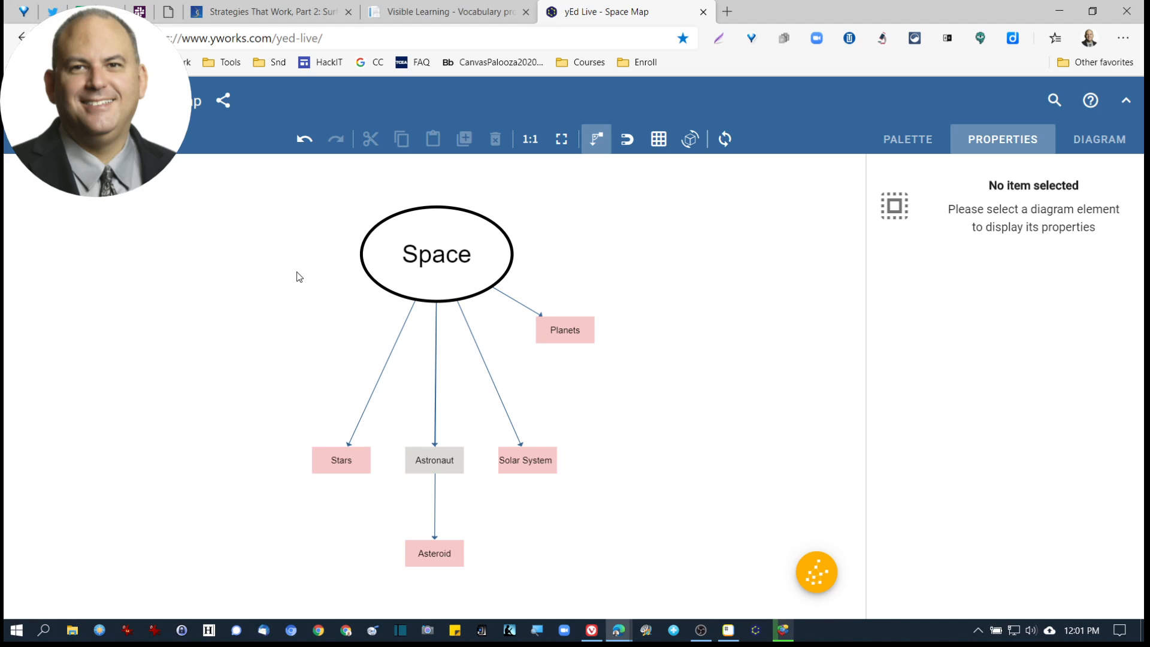
Step: Look through the diagram settings and the node categories available in the palette
click(1097, 142)
click(1039, 149)
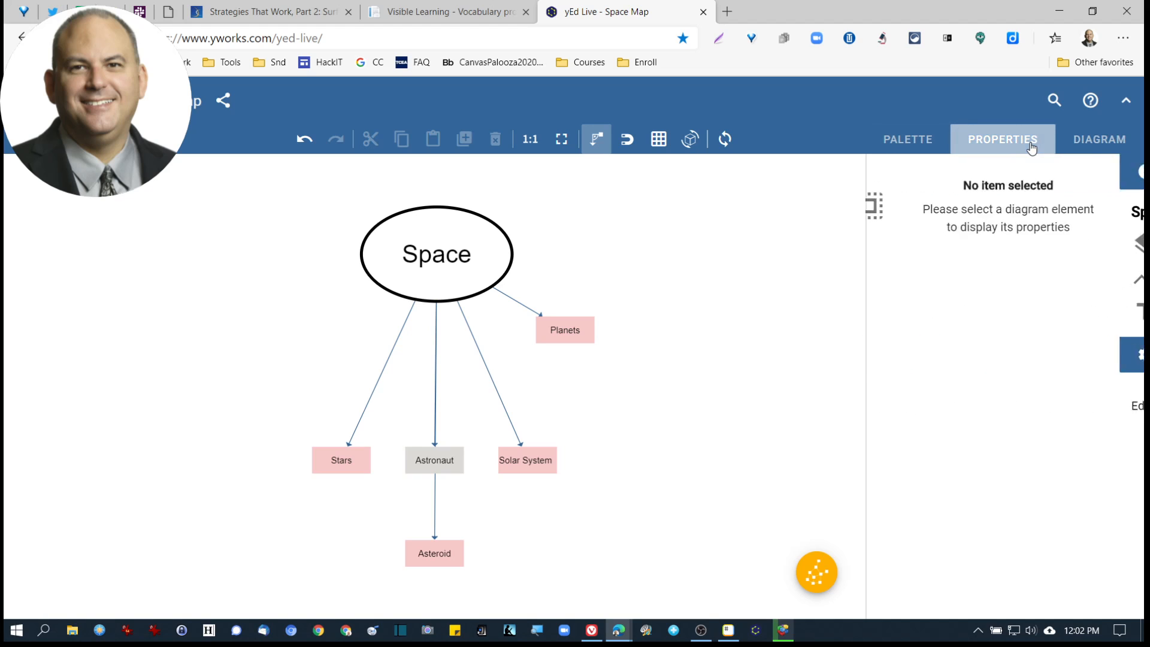
click(900, 148)
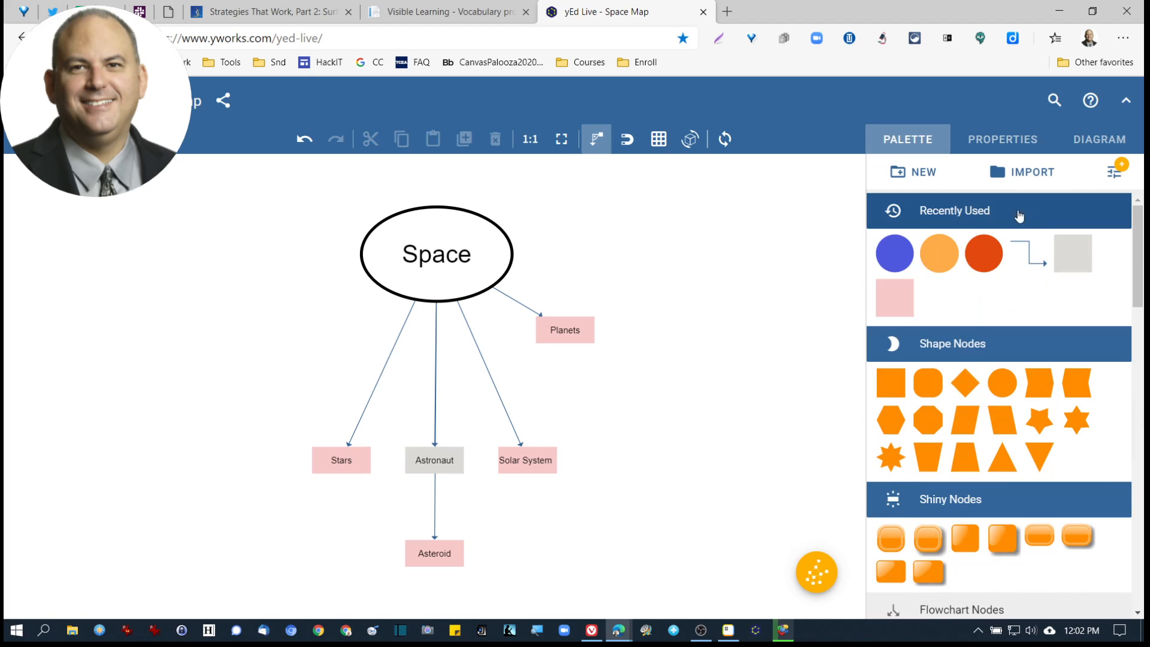
scroll(984, 464, down, 4)
scroll(984, 464, down, 3)
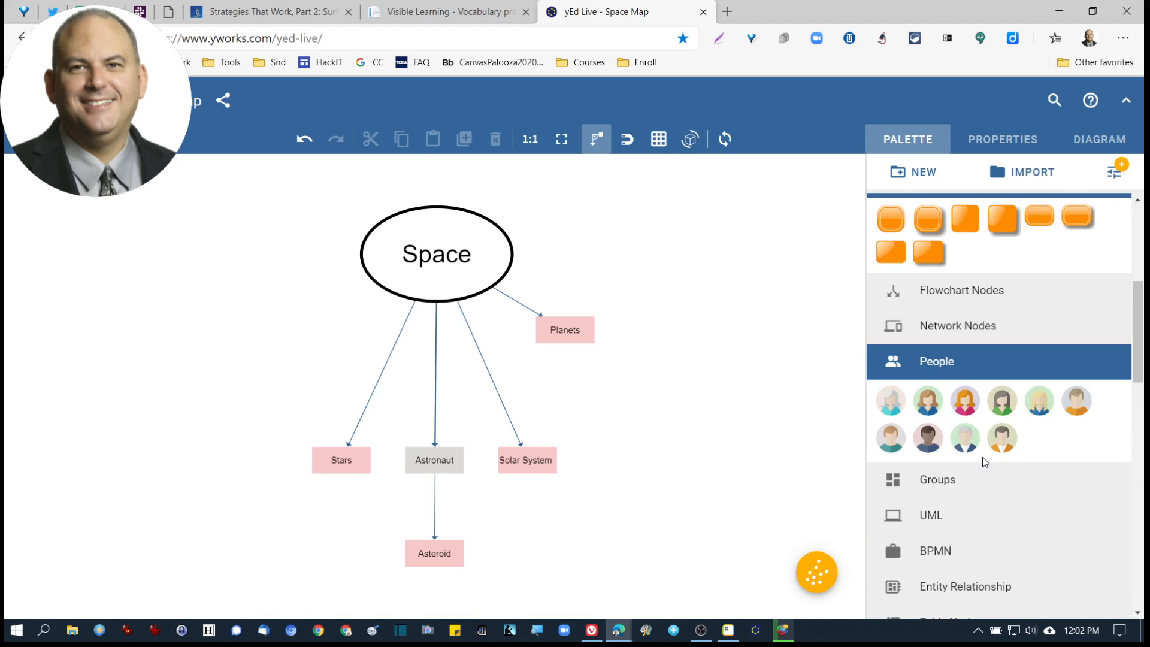
scroll(985, 461, up, 7)
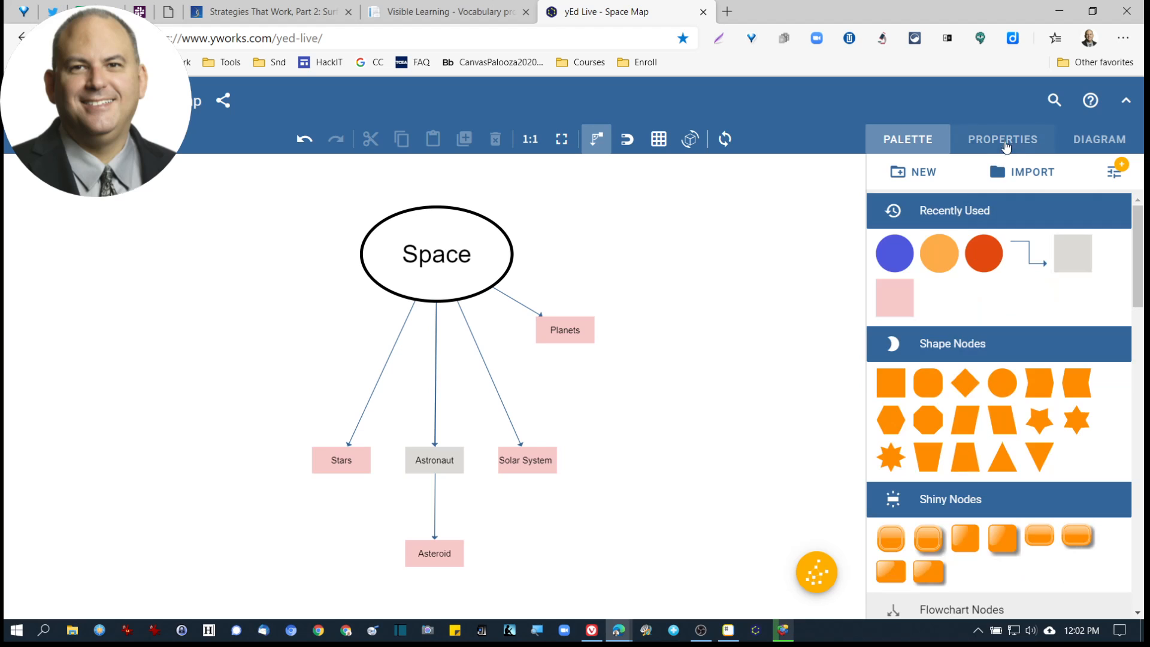
click(1013, 173)
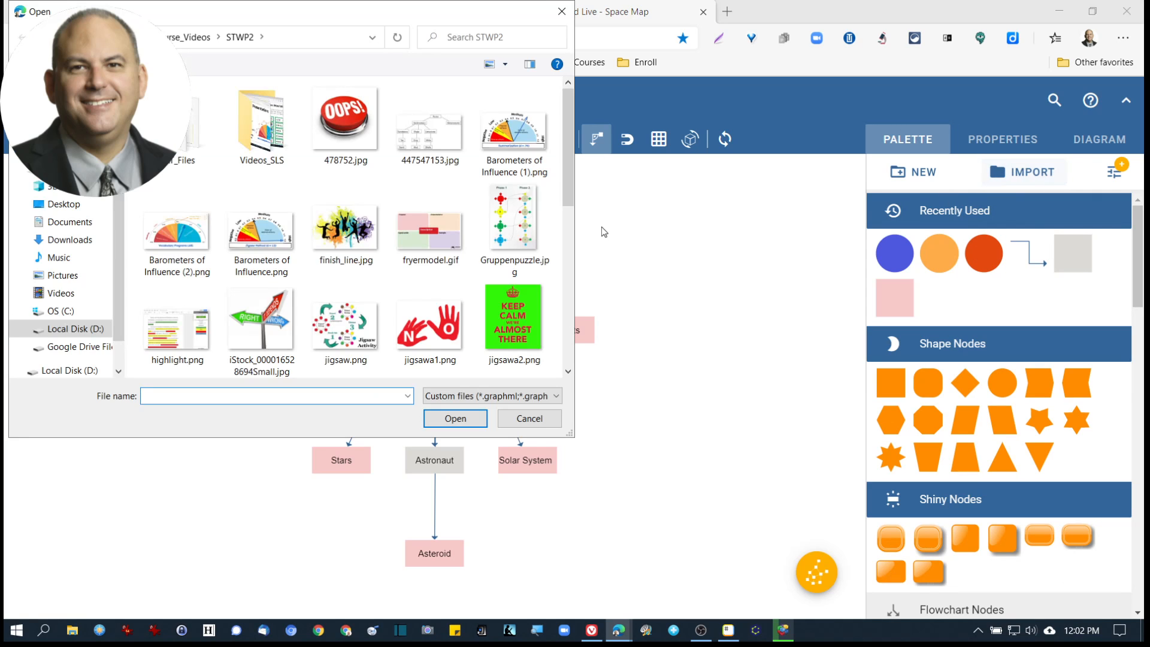
click(62, 205)
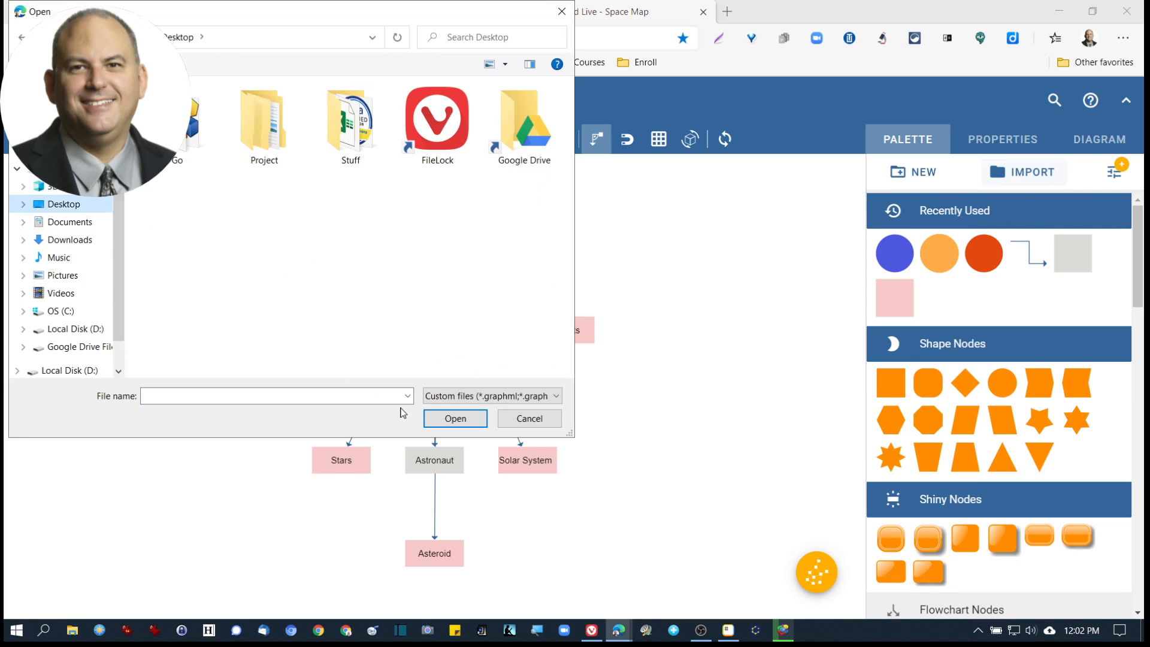
click(529, 419)
Step: Search the web for "rocket ship icon" in a new browser tab
click(727, 12)
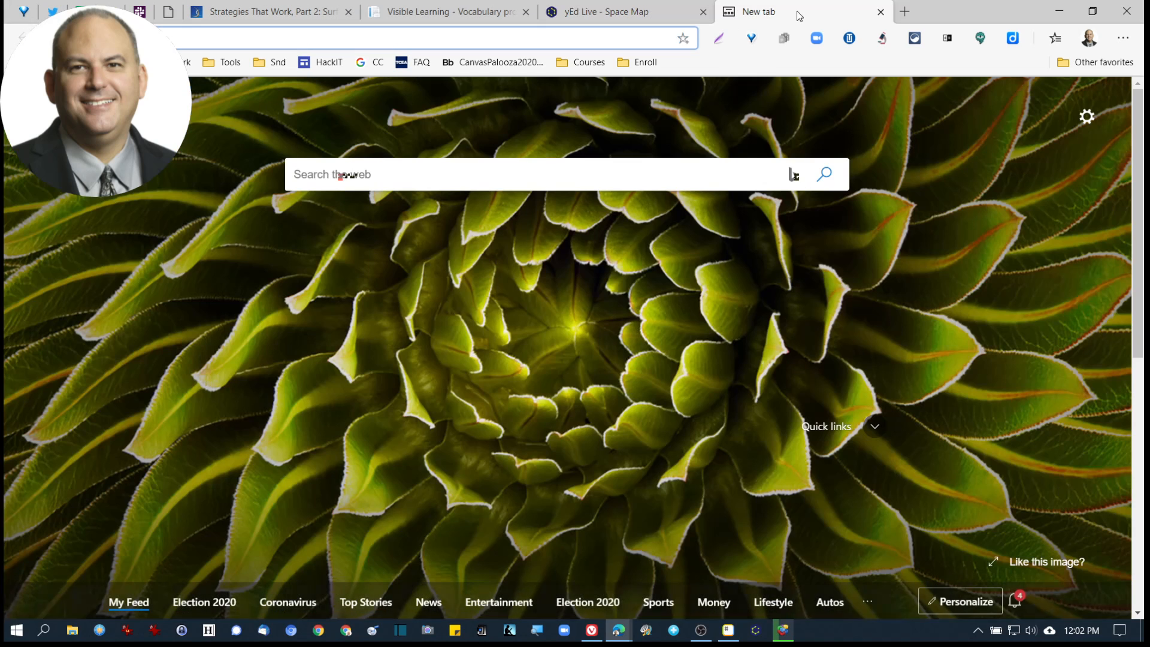
text(rocket sh)
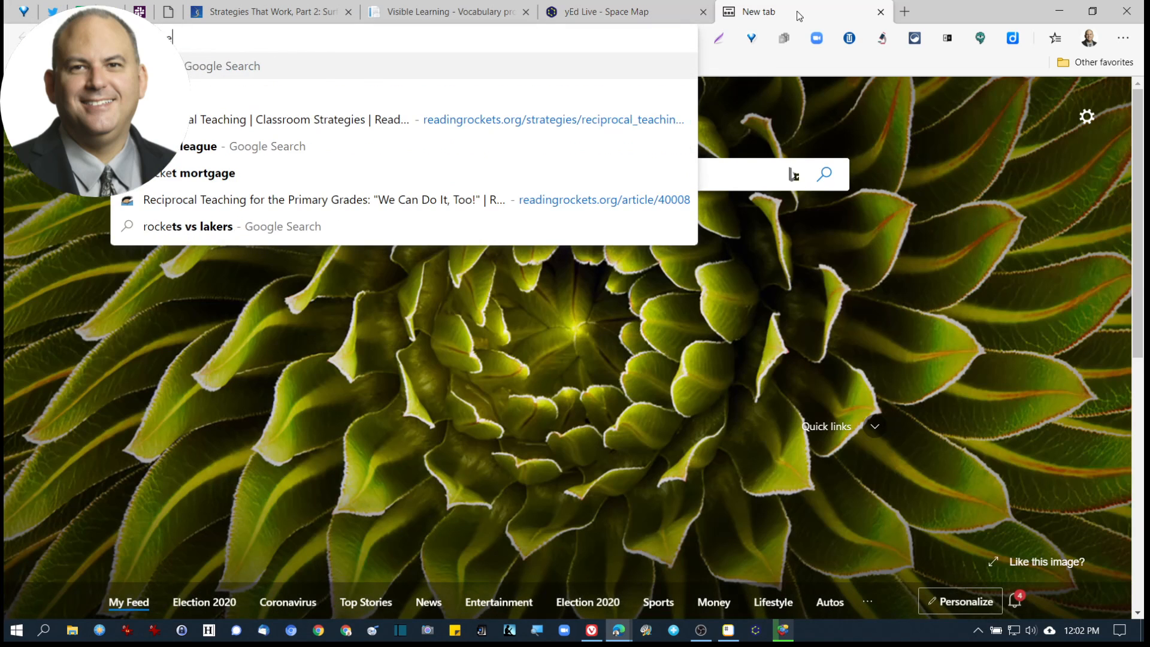
text(ip)
key(Return)
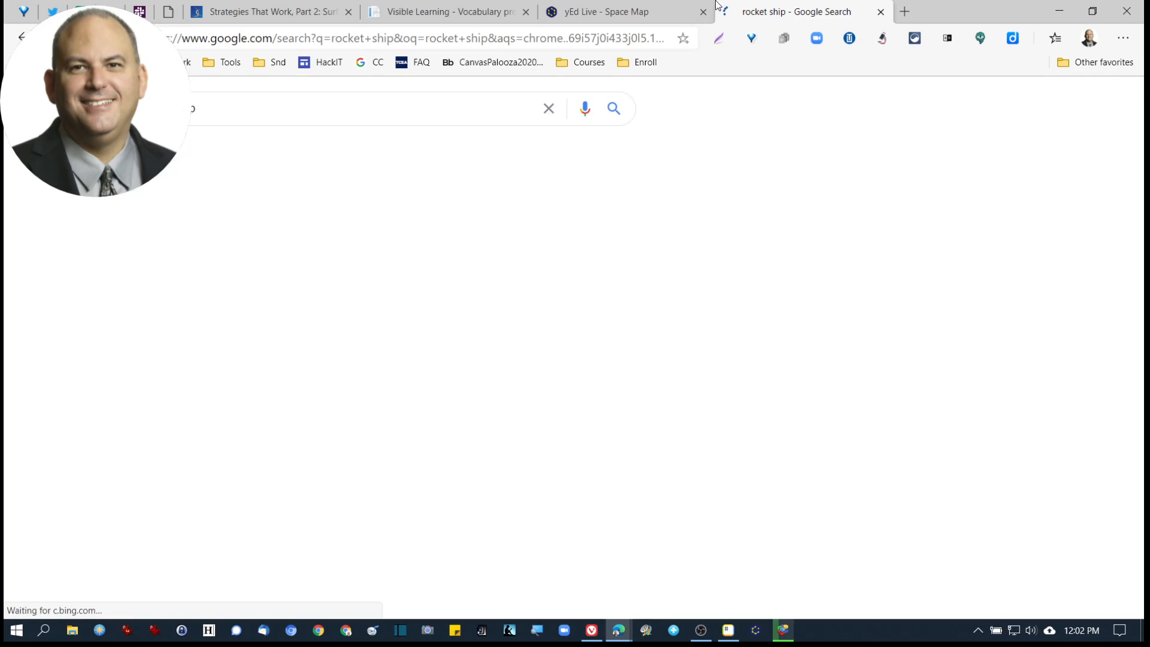
click(237, 108)
text(icon)
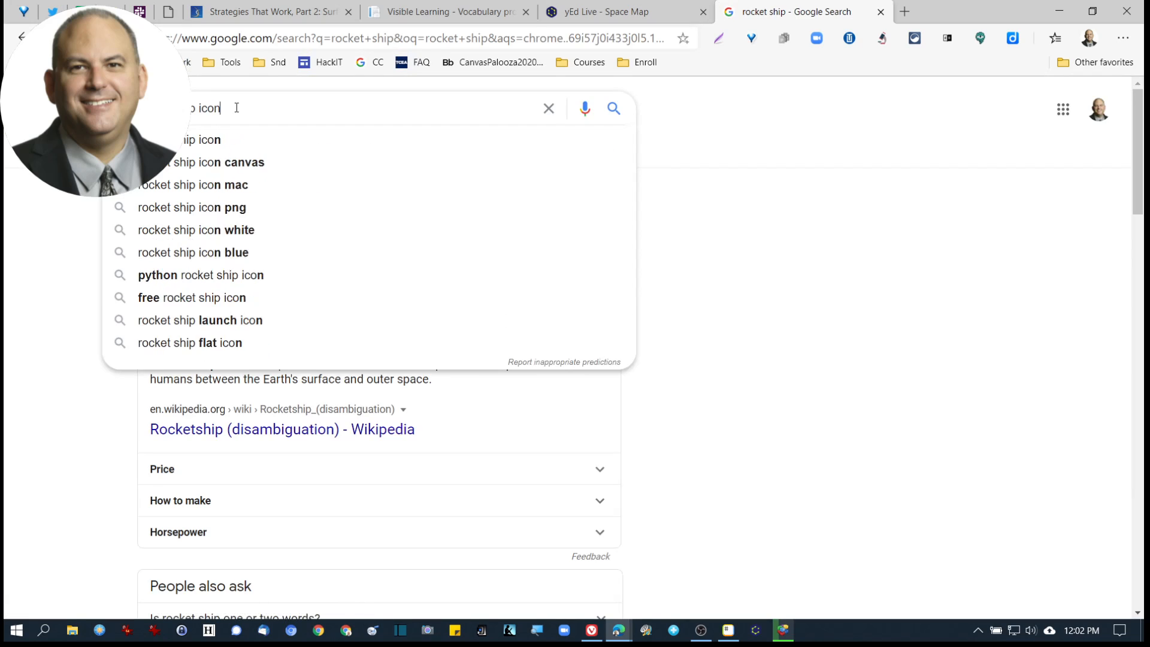
key(Return)
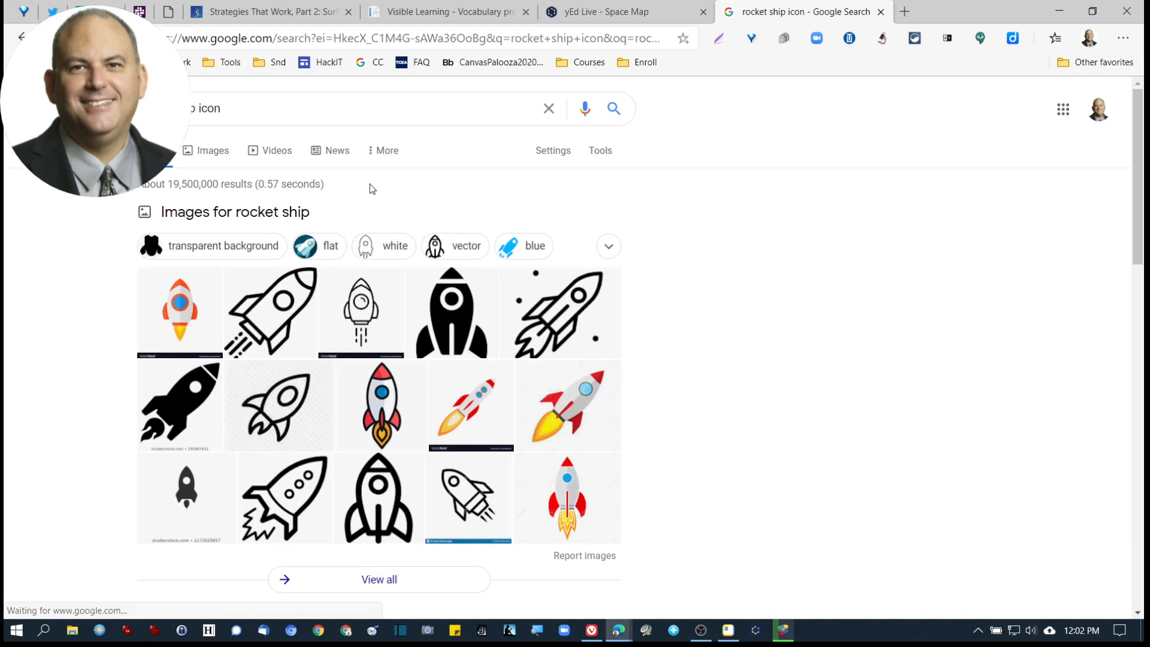
Step: Show the image results and restrict their usage rights to Creative Commons licenses
click(599, 152)
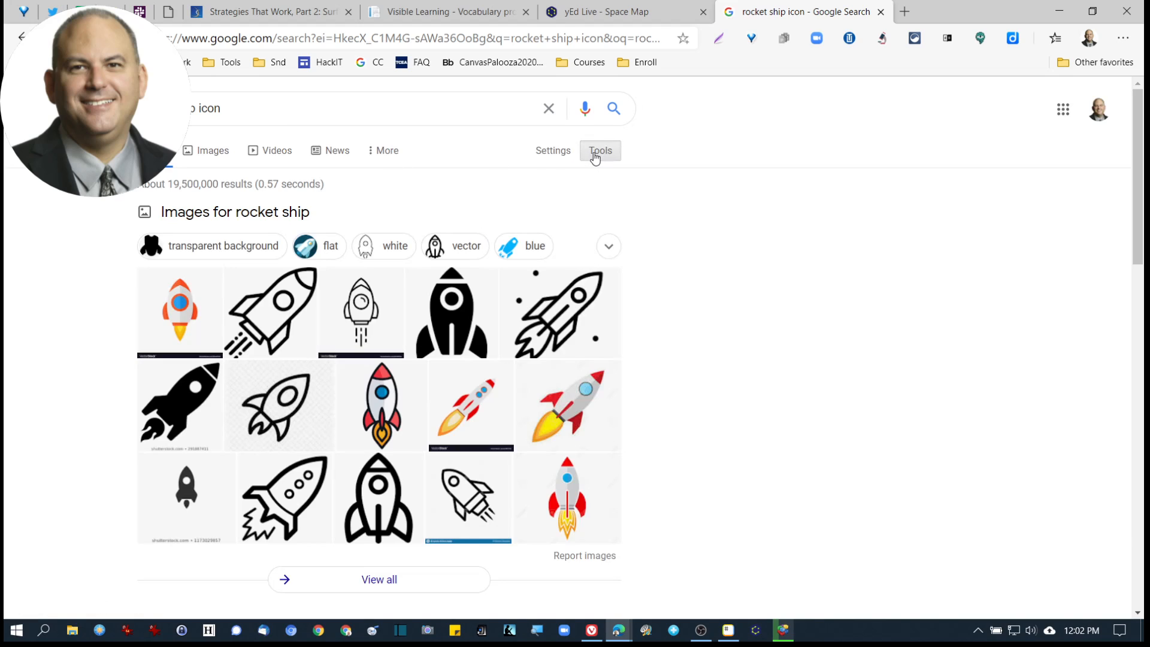
click(245, 191)
click(209, 151)
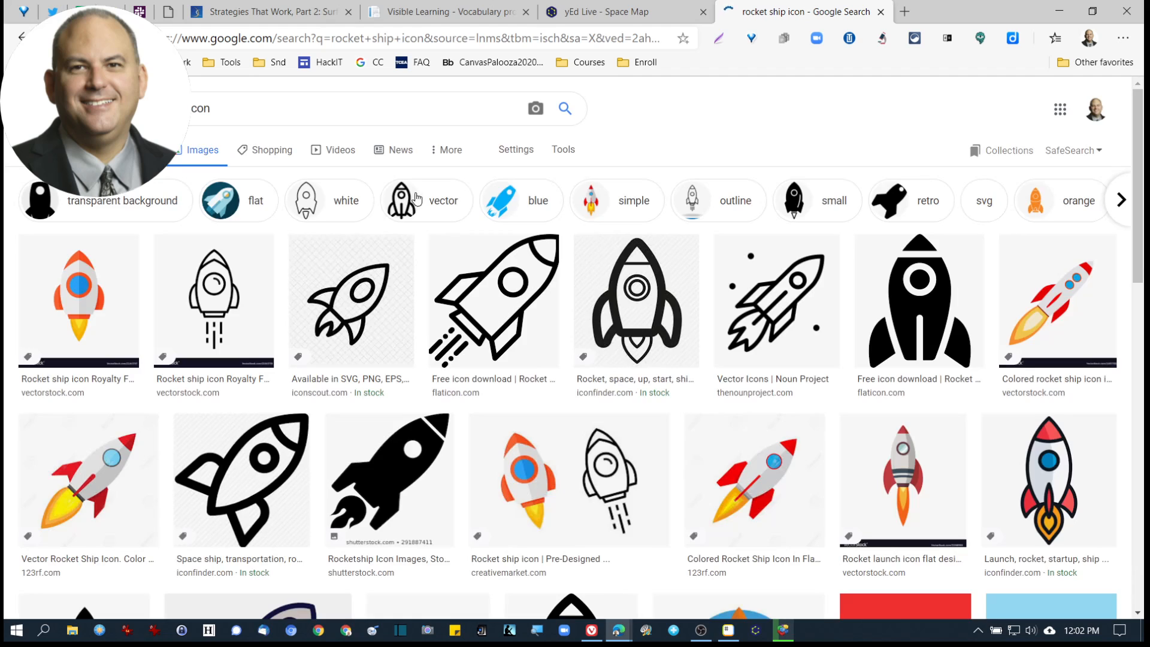
click(562, 152)
click(350, 177)
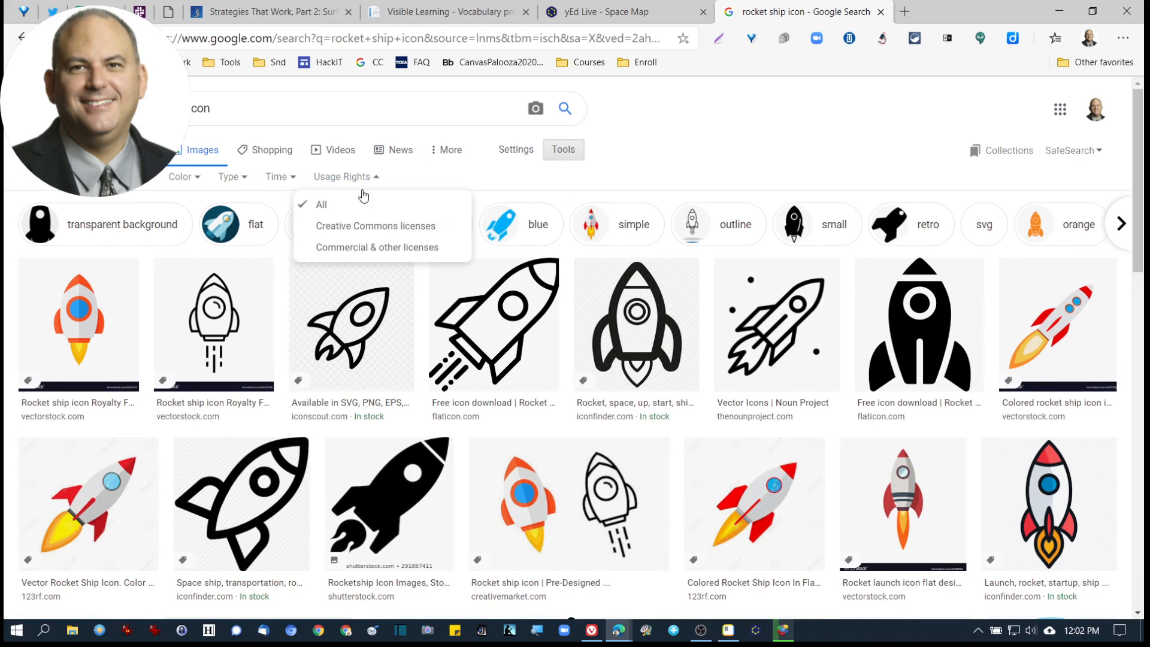
click(375, 227)
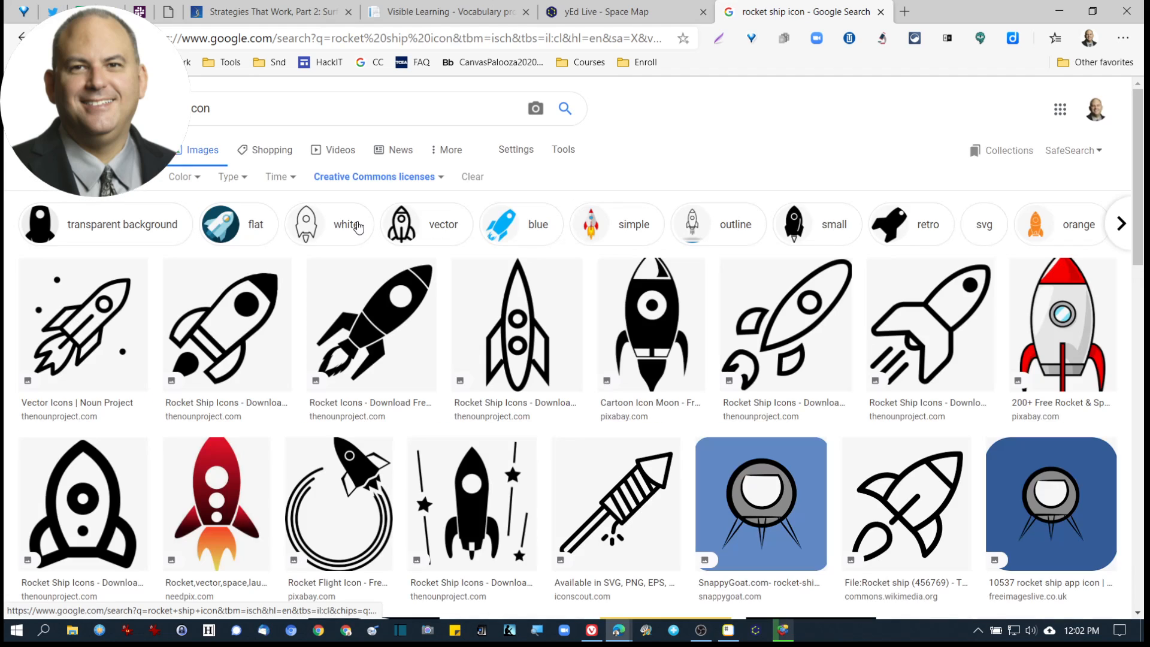
Step: Save the red and white Pixabay rocket image to the Desktop as rocket-147466__340.webp
click(1049, 319)
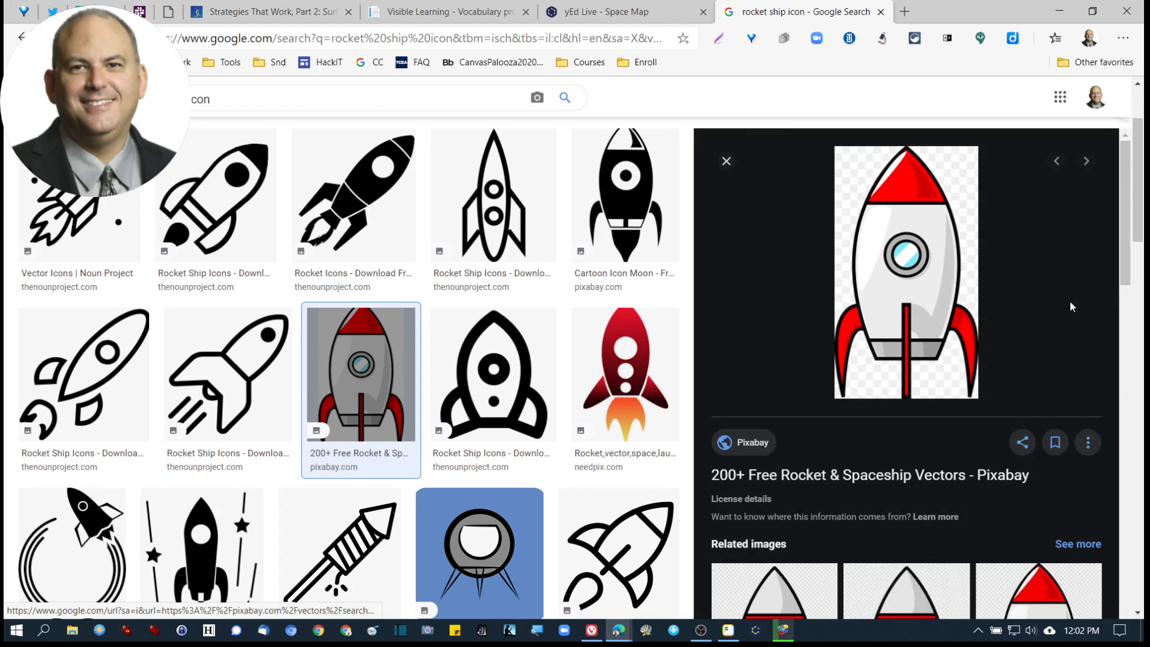
right_click(915, 289)
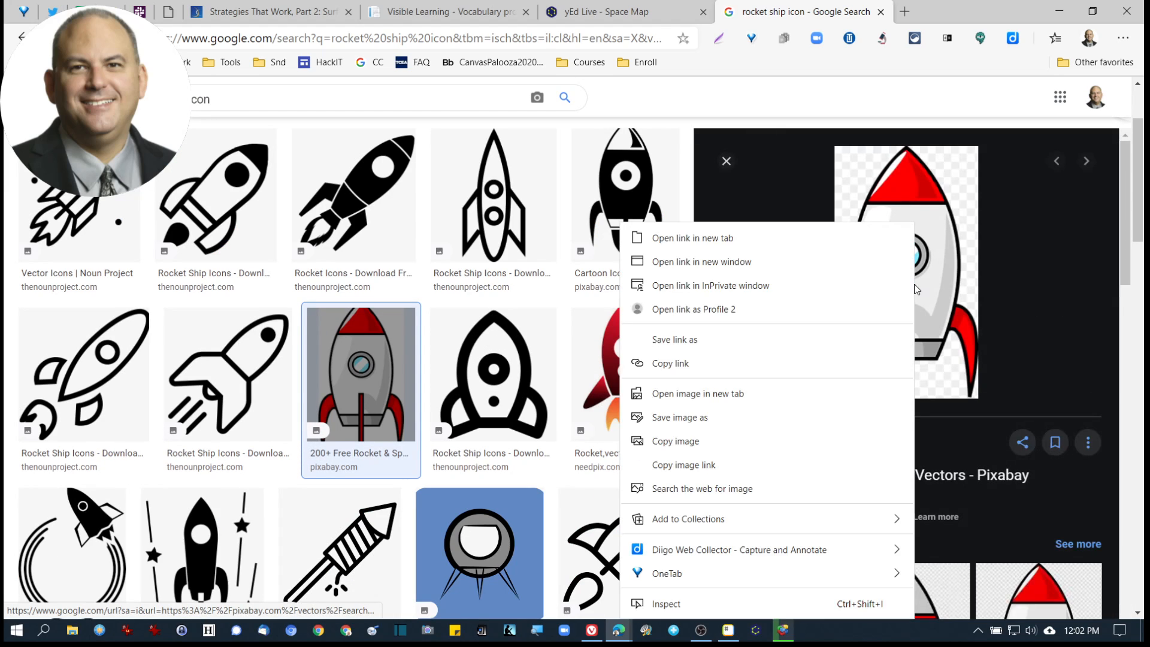
click(788, 417)
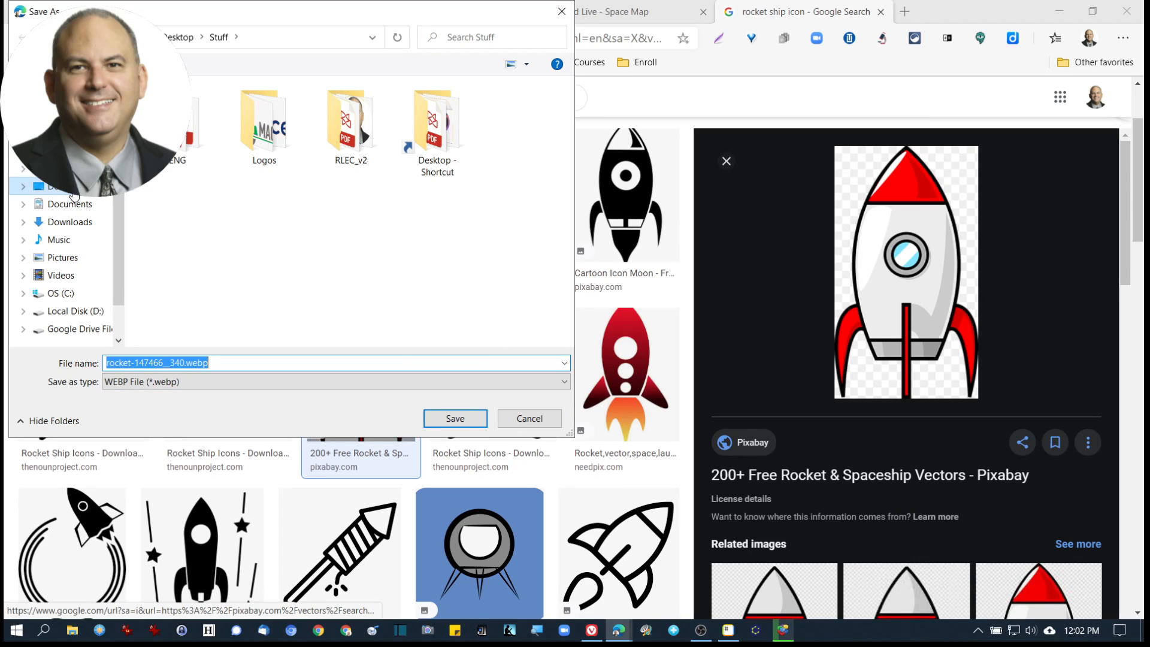
click(60, 186)
click(454, 418)
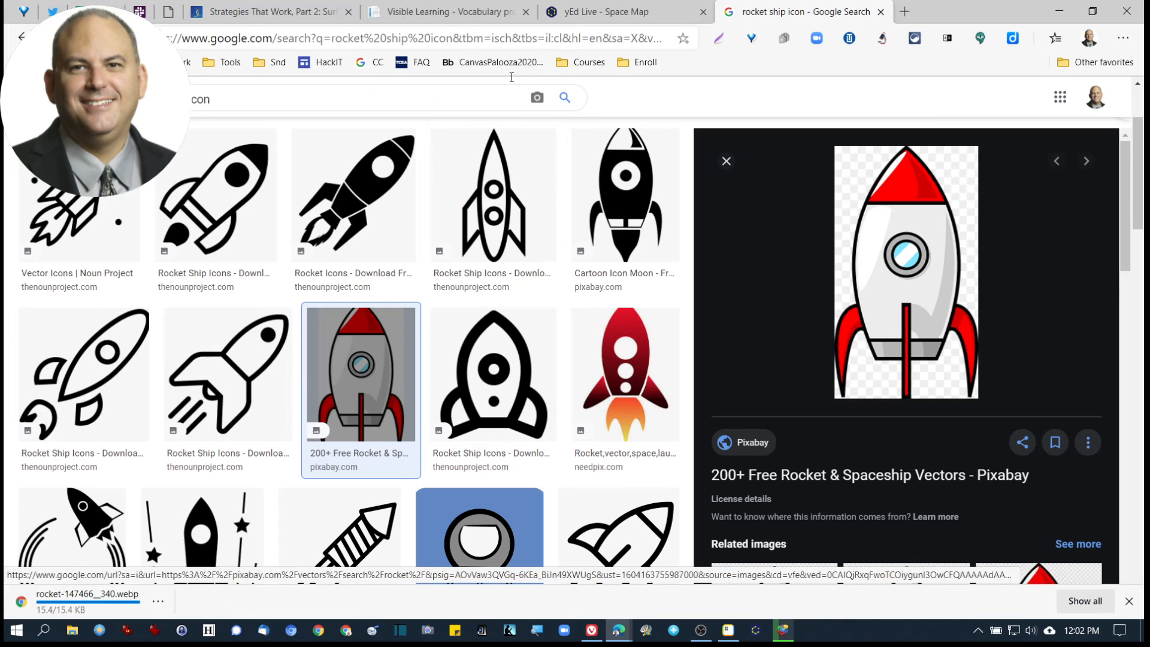
Step: Try to import rocket-147466__340.webp from the Desktop into the yEd Live palette, showing all file types
click(614, 15)
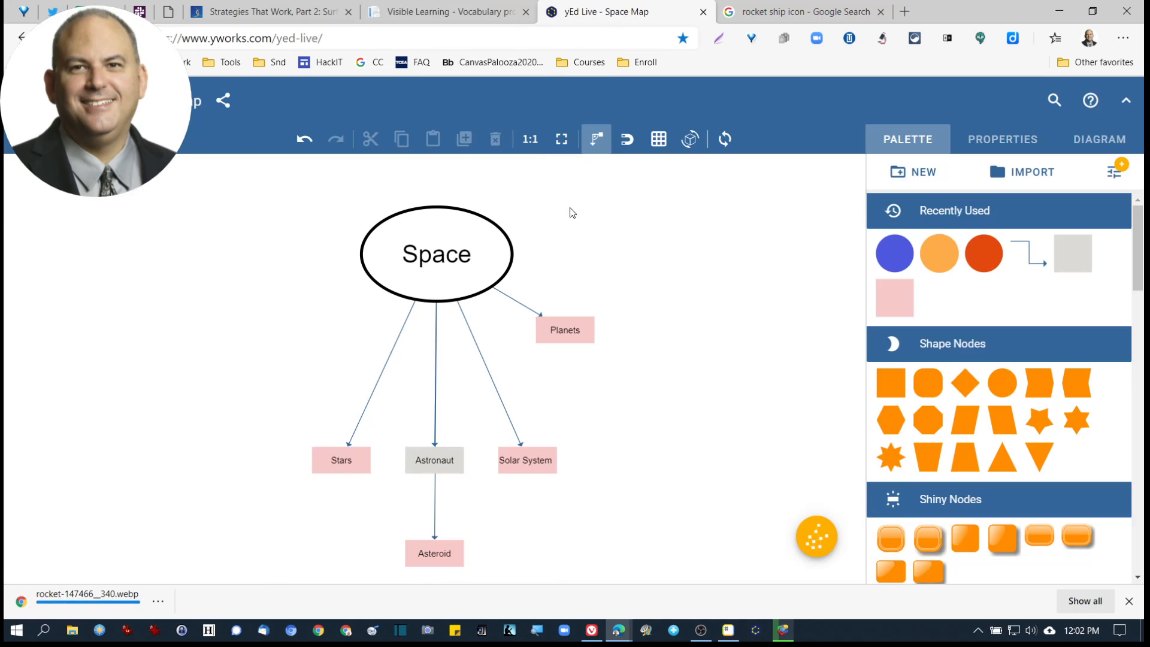
click(1045, 173)
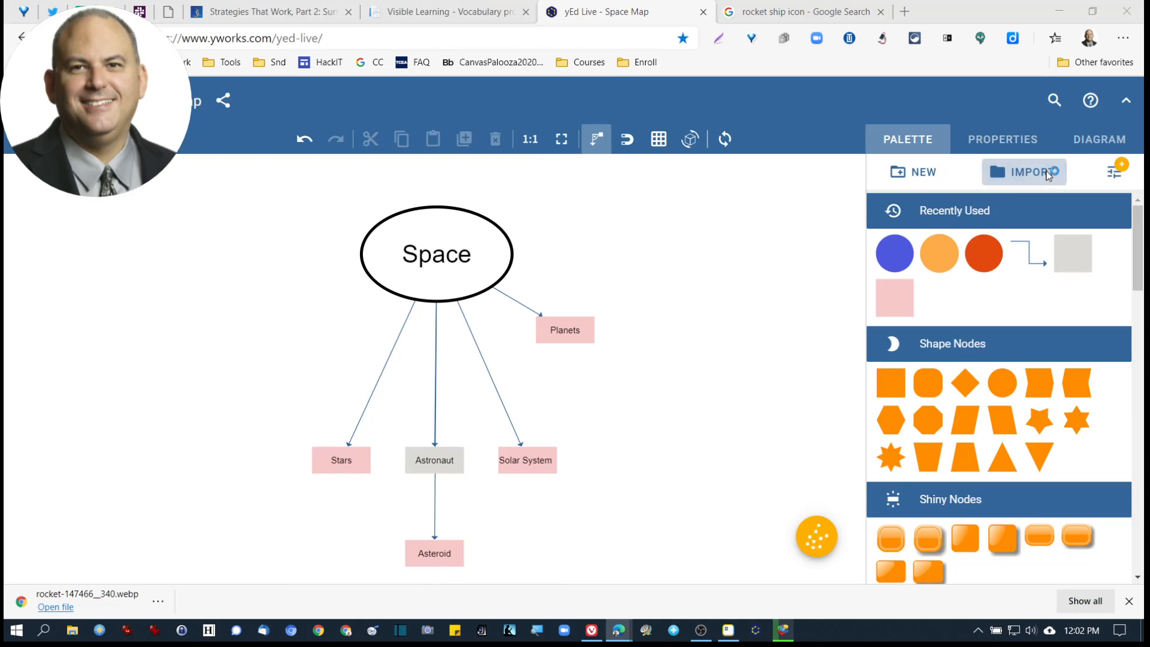
click(59, 204)
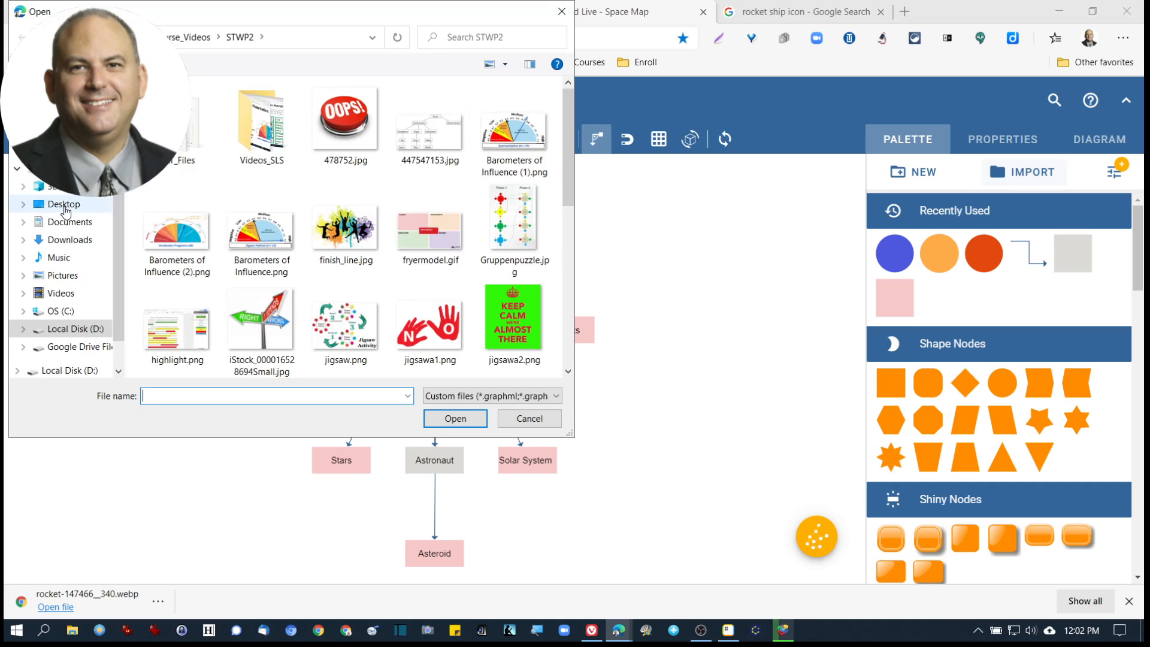
click(466, 397)
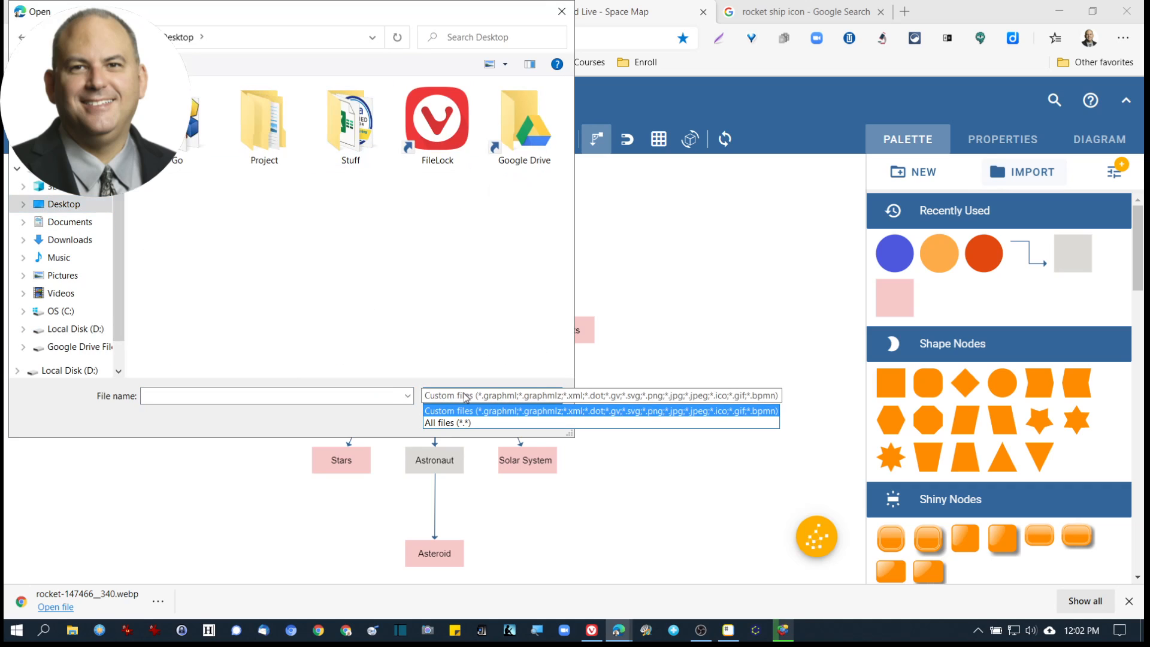
click(462, 422)
click(176, 216)
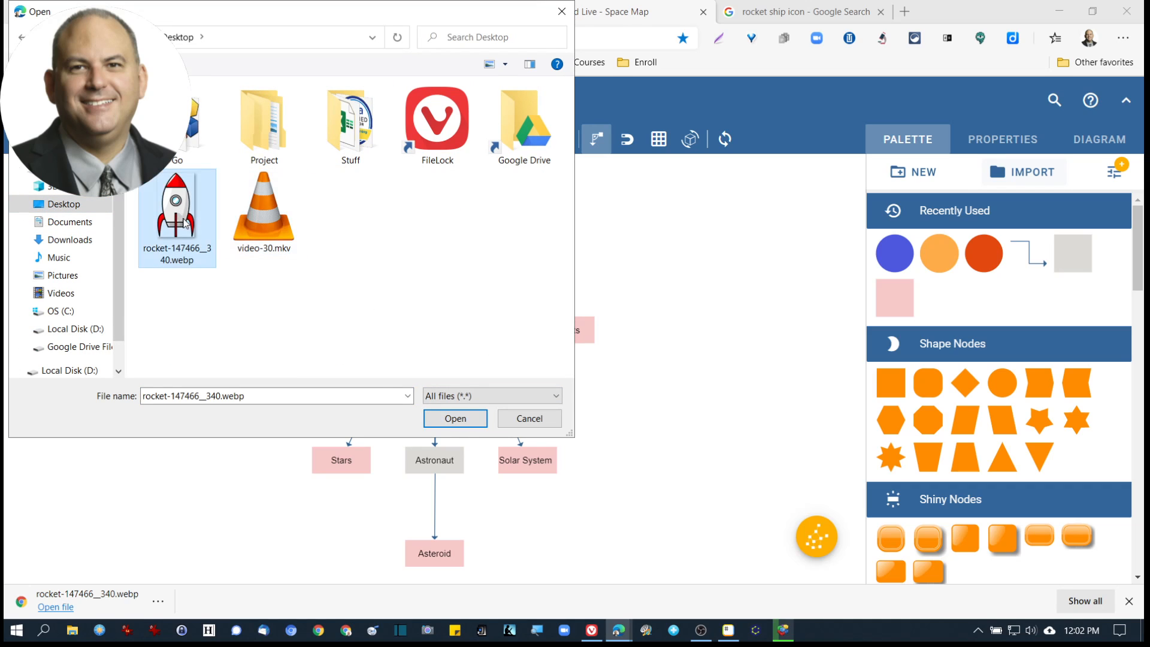
click(448, 418)
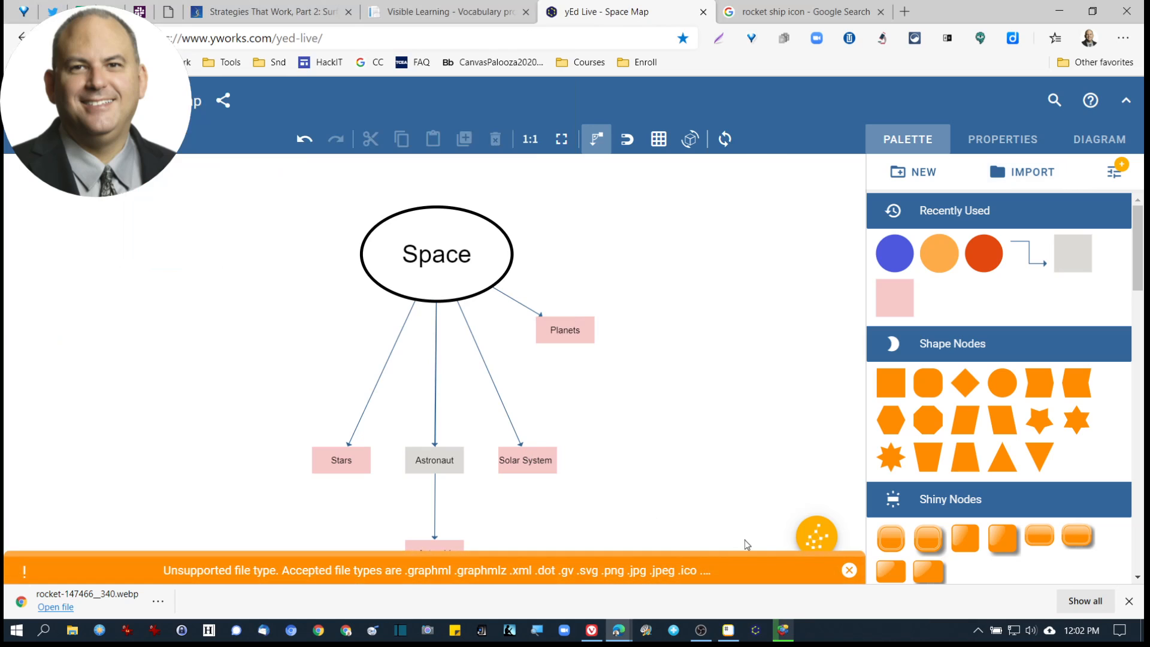
click(849, 572)
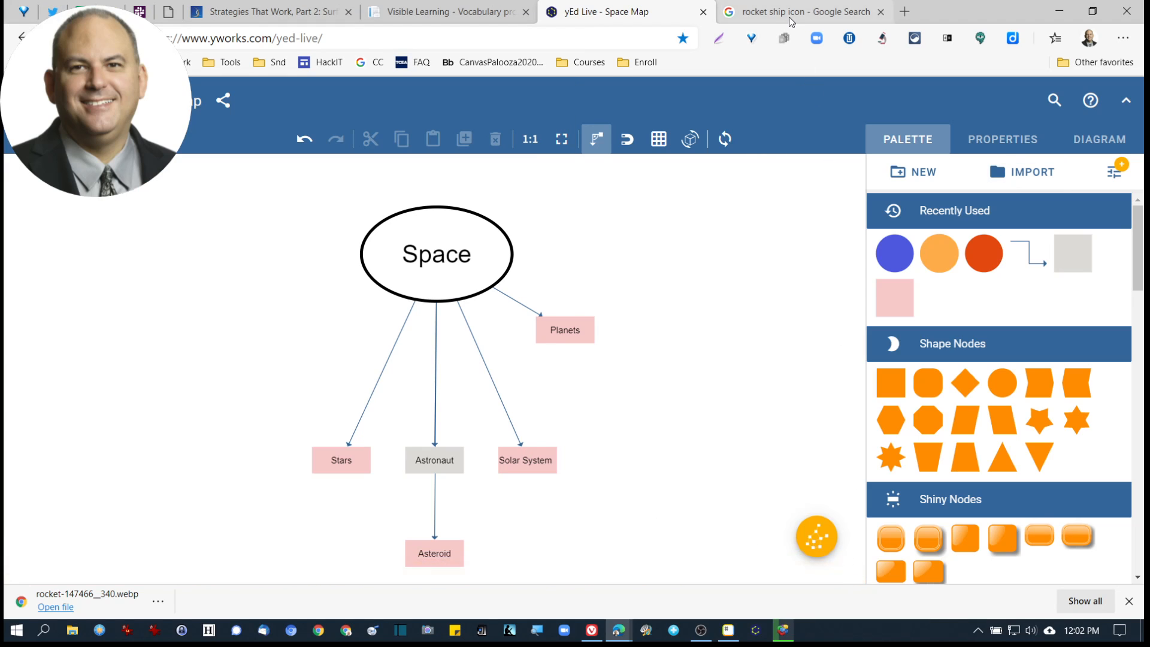
Step: Switch to IrfanView and open rocket-147466__340.webp from the Desktop with all file types shown
click(158, 630)
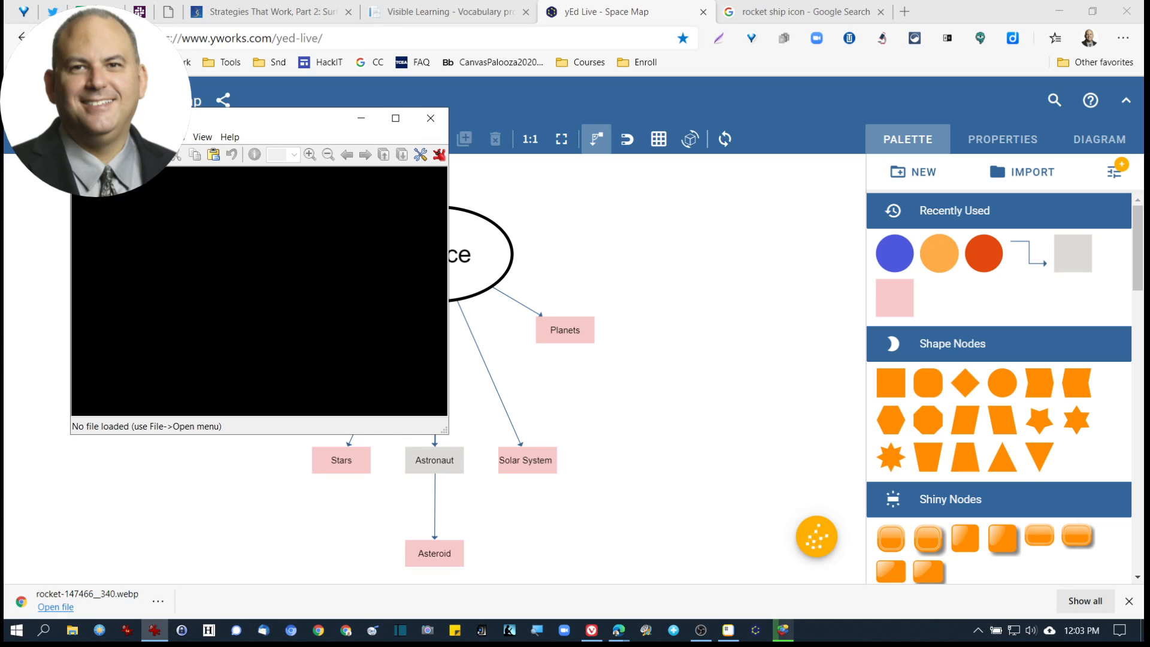
click(81, 154)
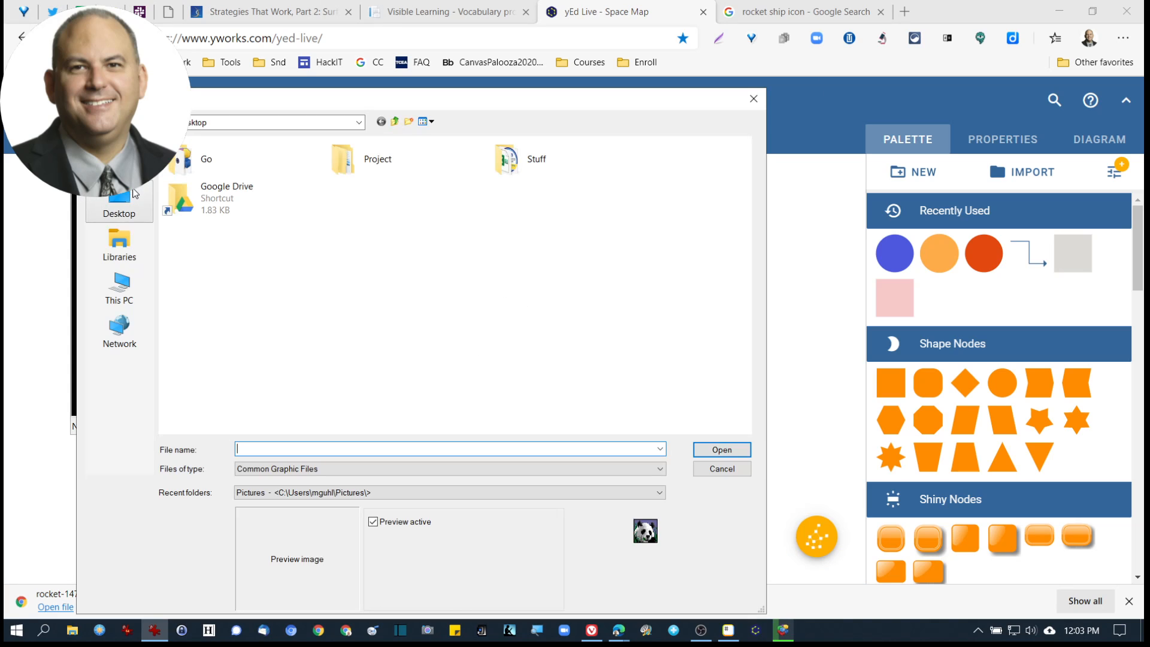
click(122, 210)
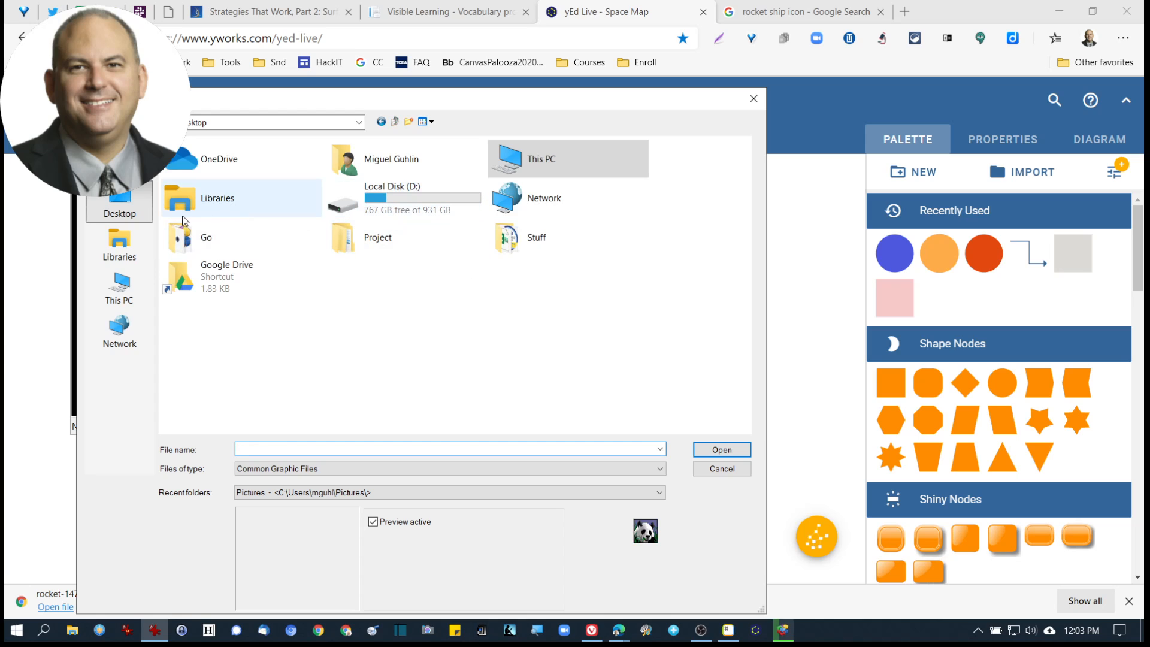
click(440, 469)
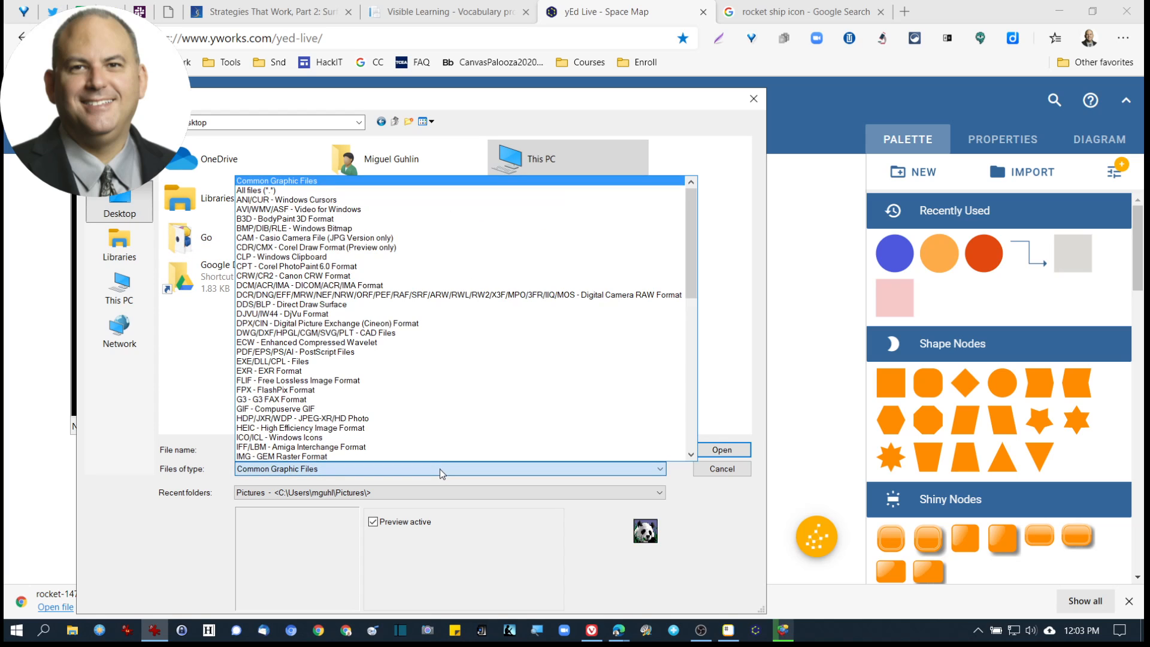
click(269, 190)
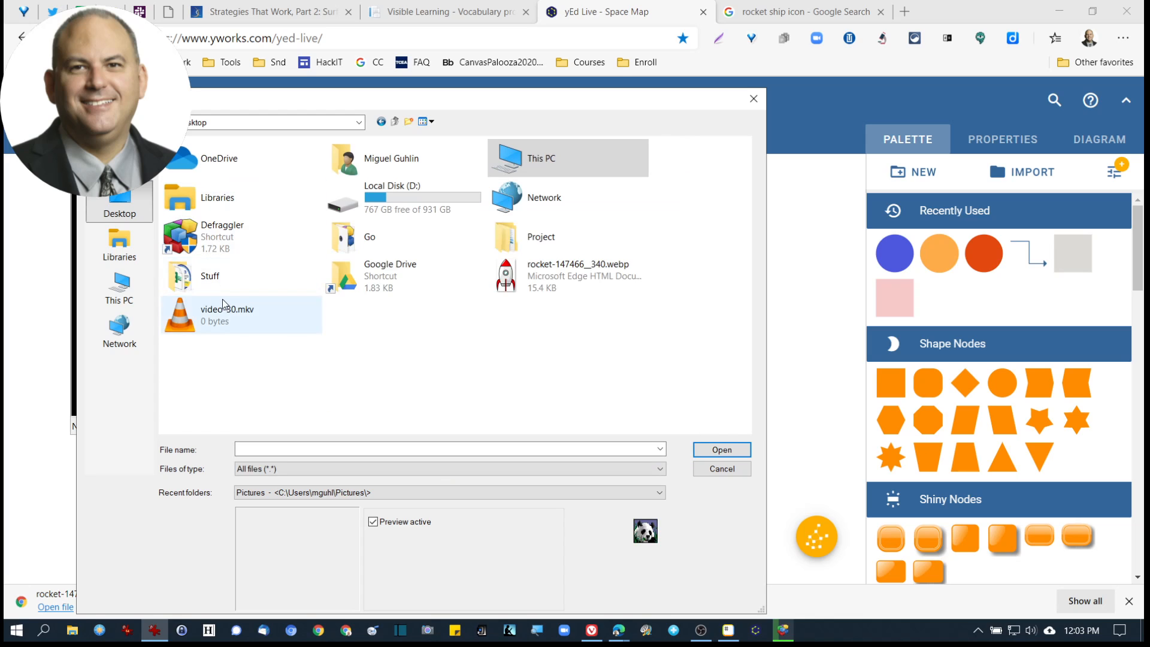
click(569, 275)
click(706, 450)
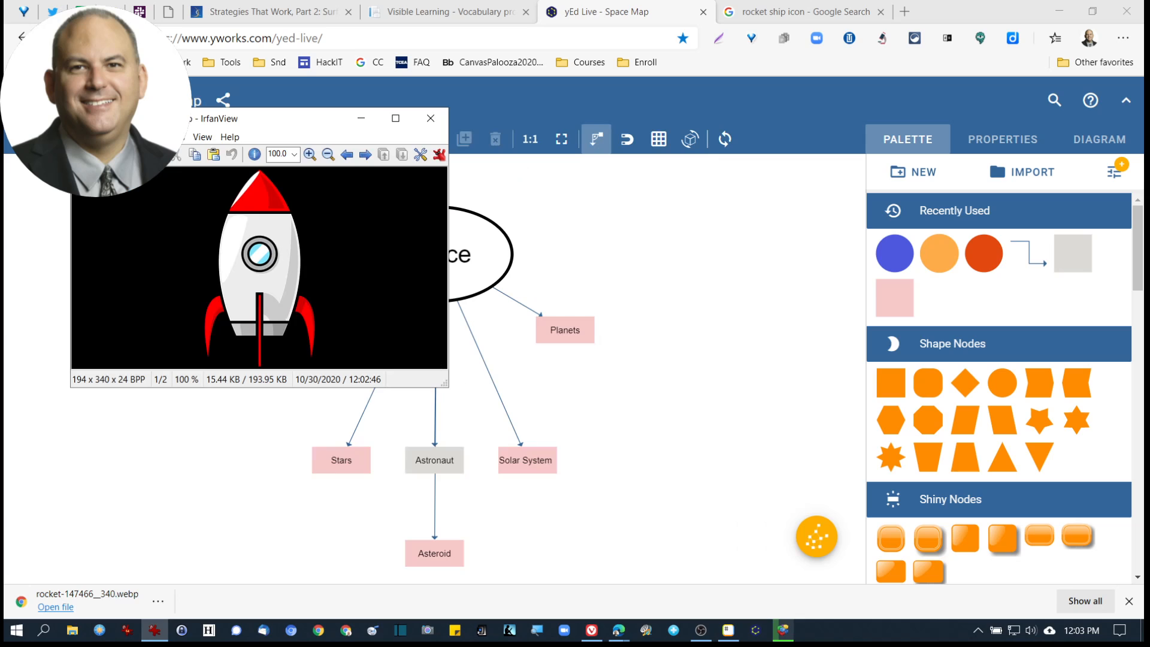
Step: Save the rocket image to the Desktop as a PNG named rocket-147466__340 and close IrfanView
click(81, 136)
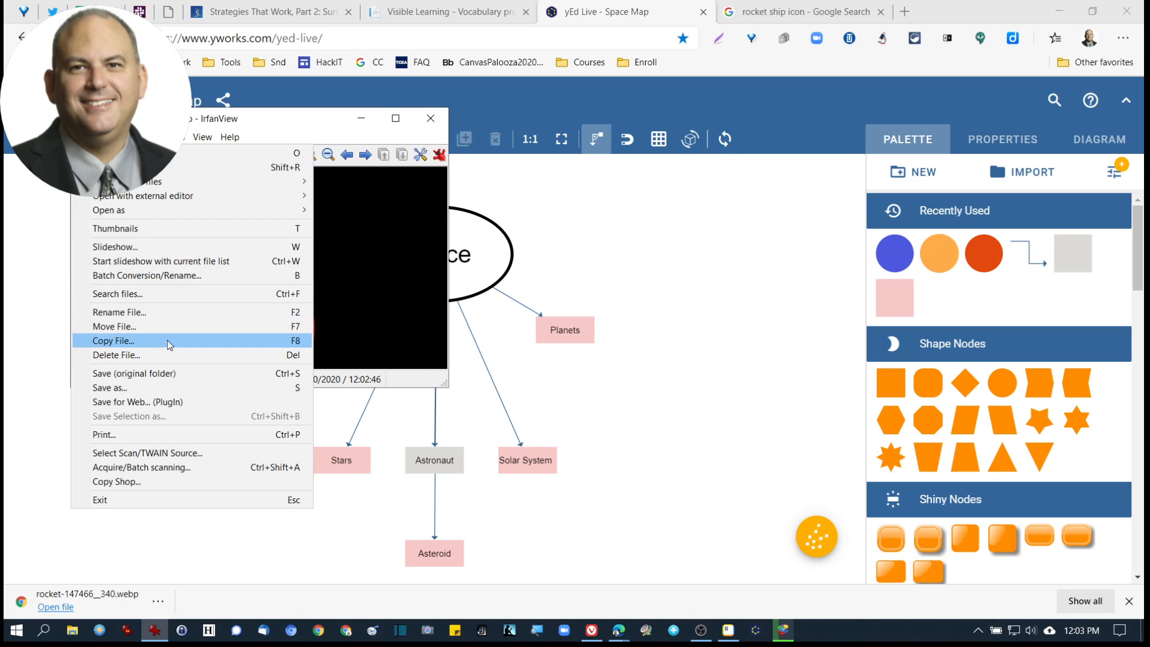
click(160, 387)
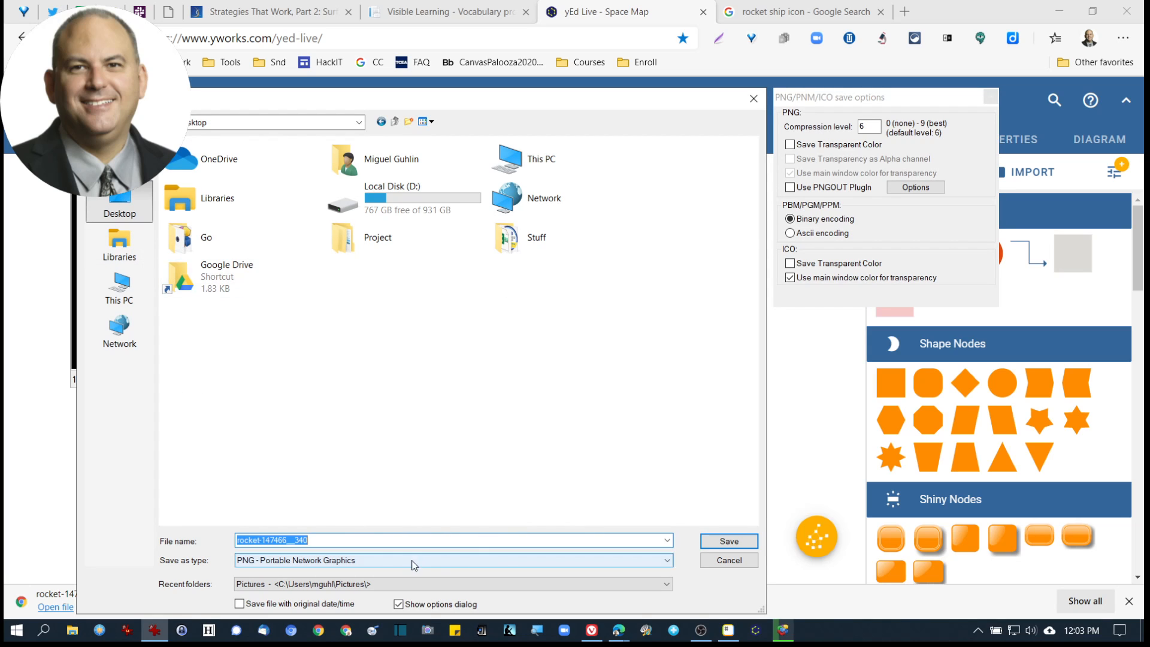
click(720, 541)
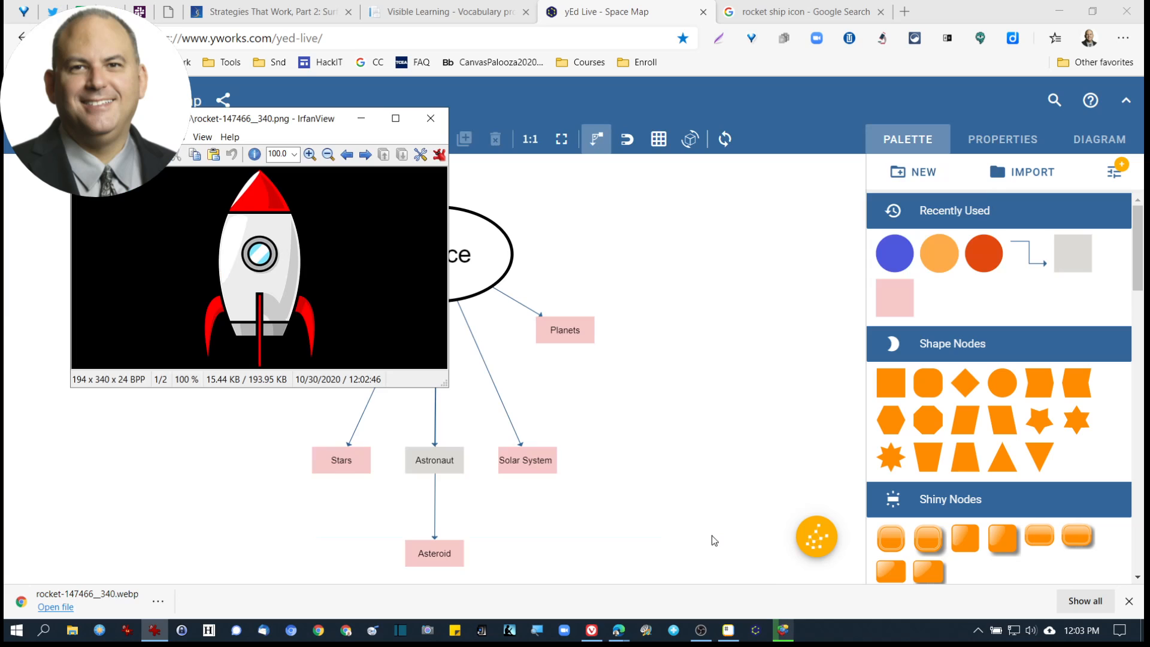
click(430, 117)
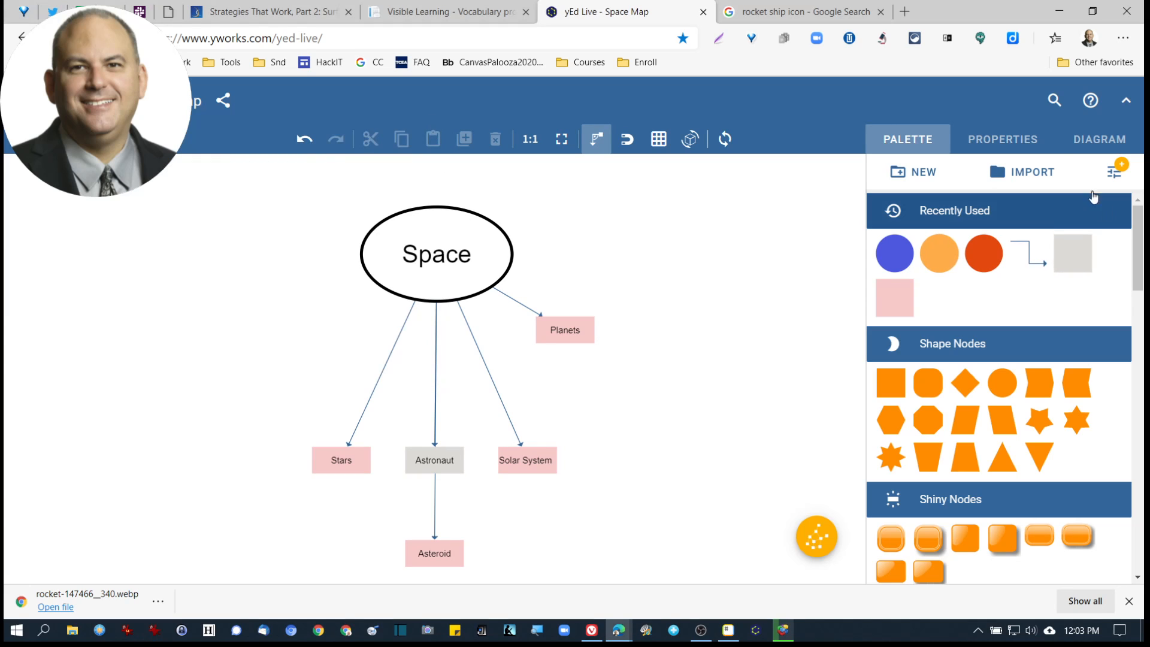
Step: Import rocket-147466__340.png from the Desktop into the yEd Live palette
click(1026, 175)
click(178, 223)
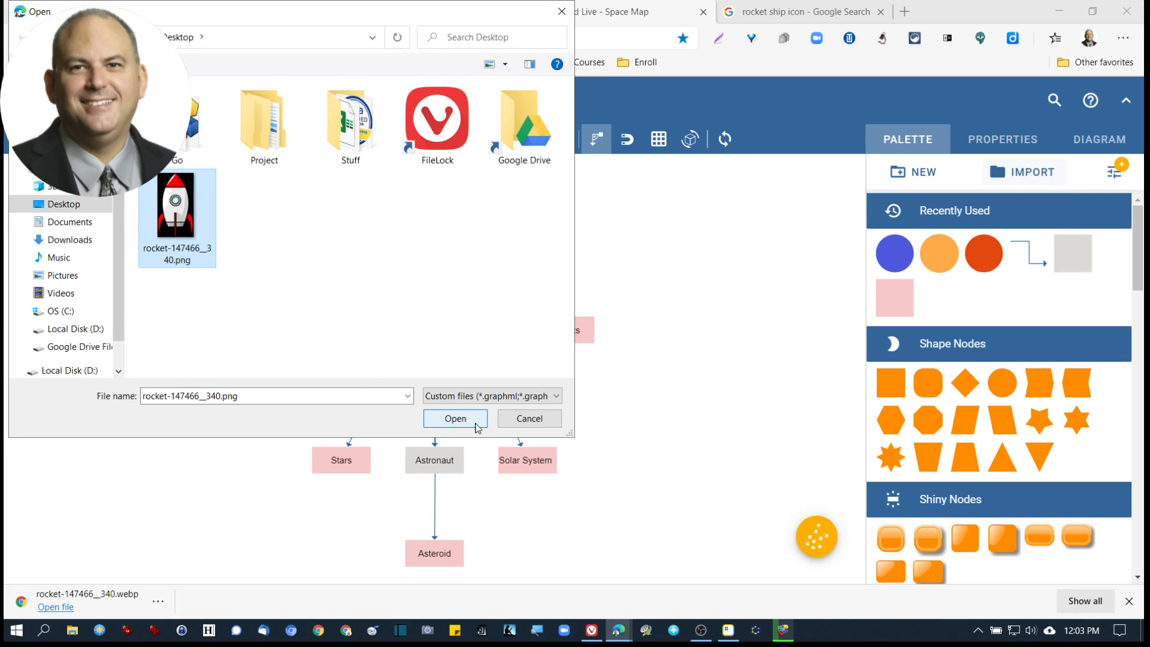
click(473, 418)
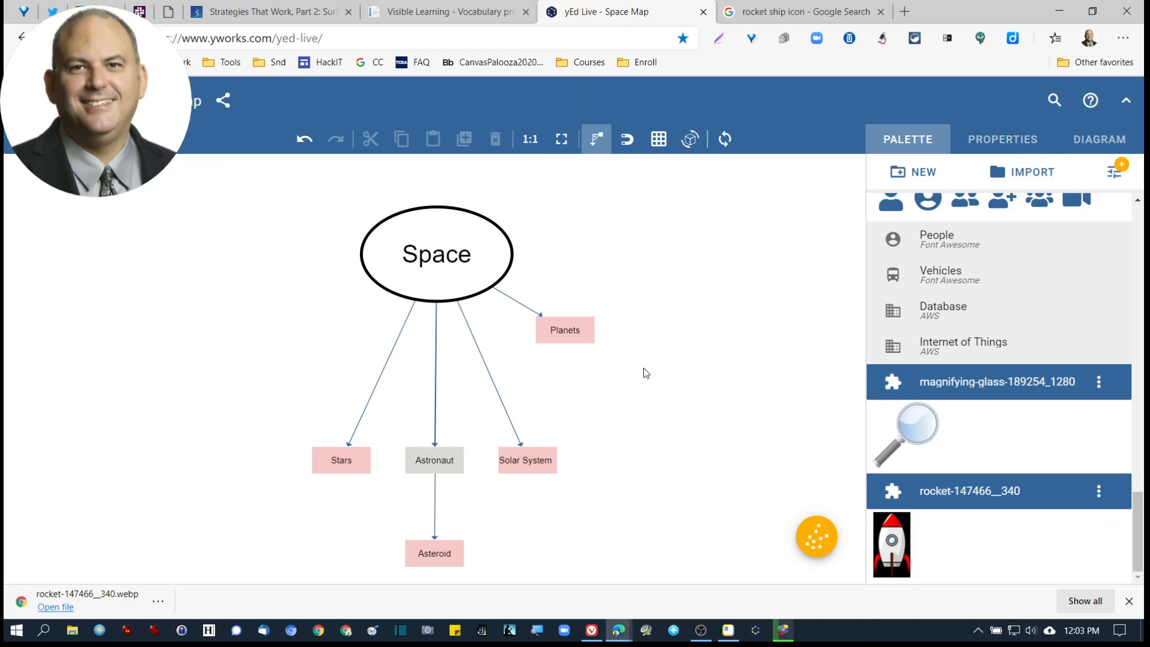
Step: Place the imported rocket image on the canvas to the left of the Space node and enlarge it slightly
drag(891, 544, 204, 346)
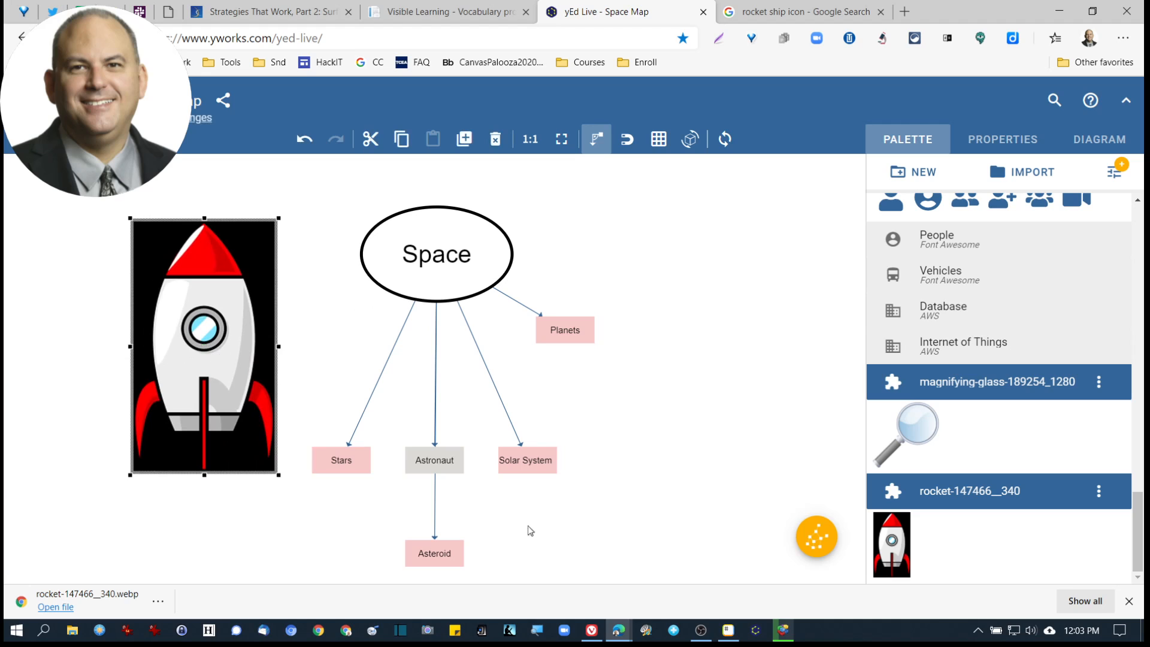
click(1128, 601)
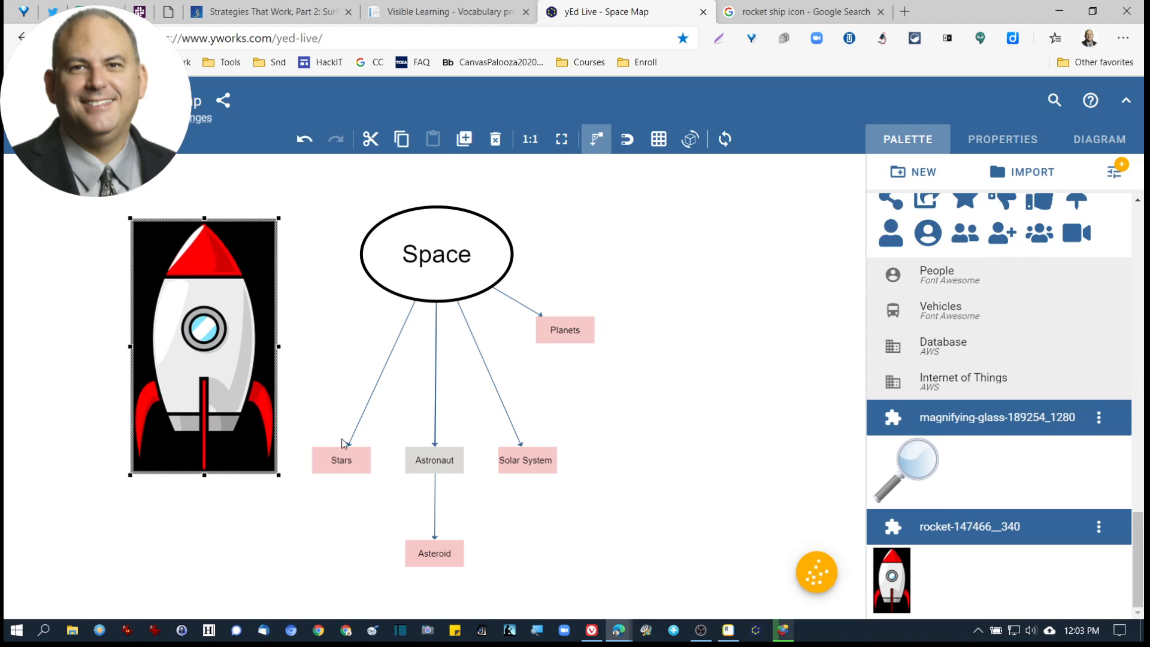
drag(277, 474, 295, 502)
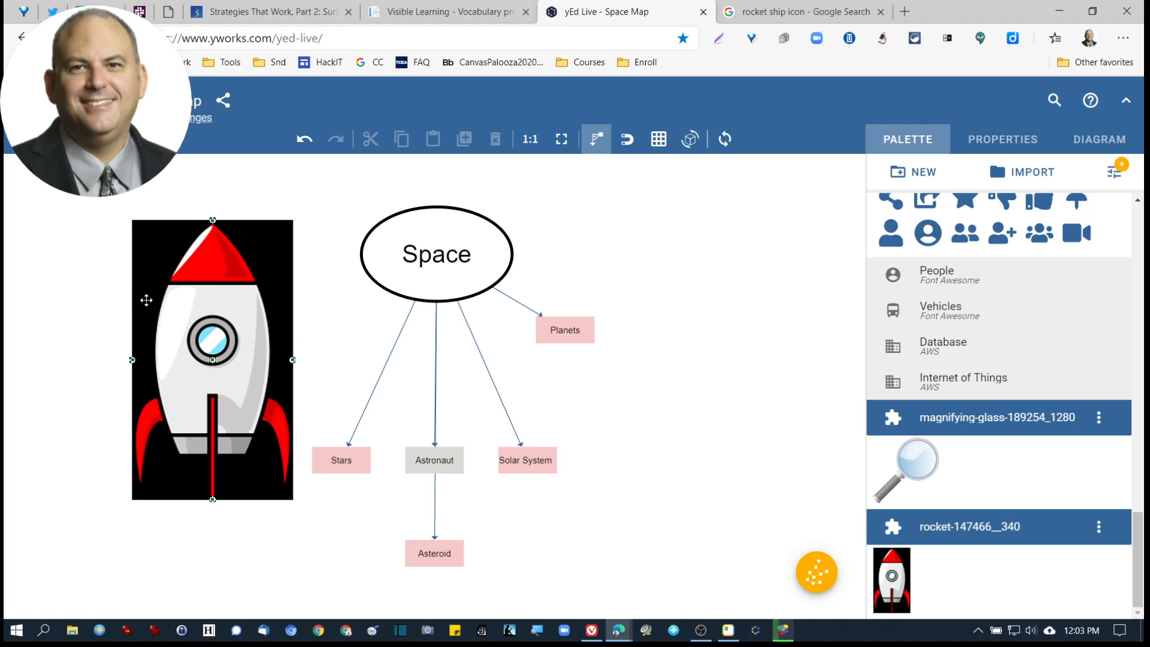
click(1098, 526)
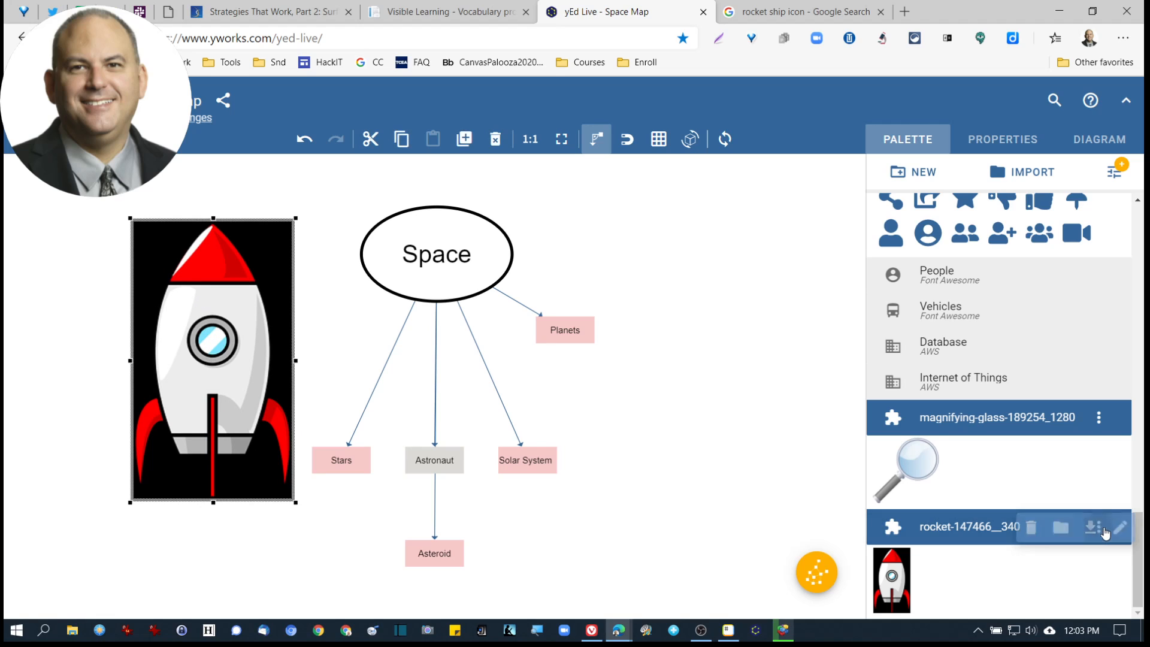
click(614, 275)
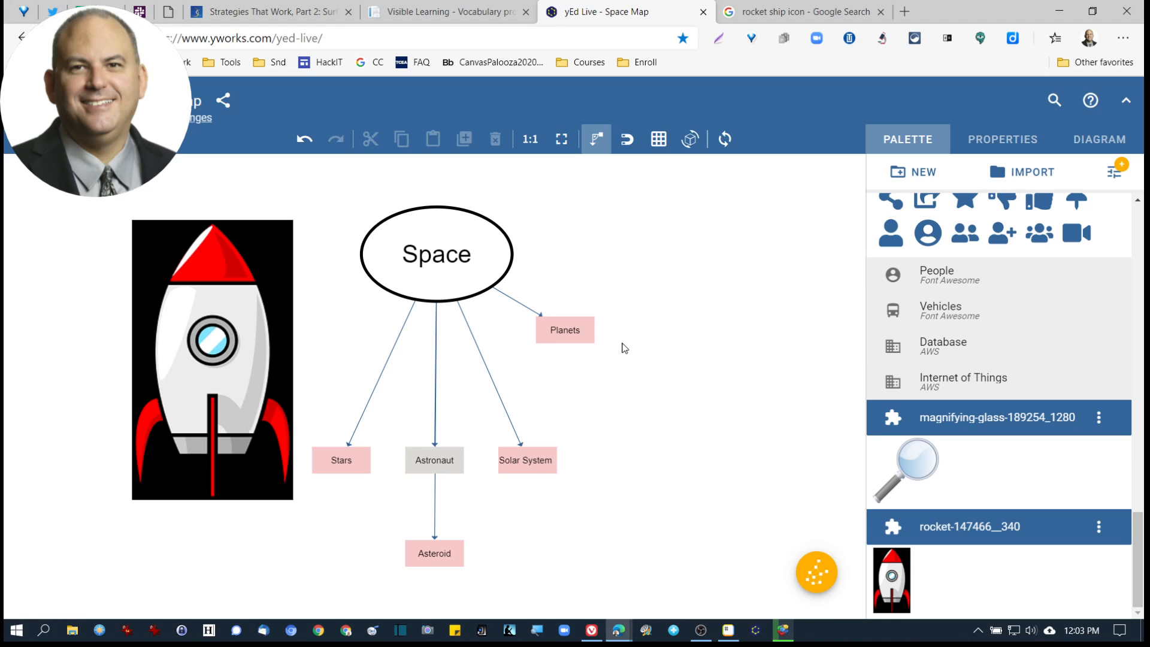
Step: Add the jet icon from the Vehicles palette to the right of the Space node and label it "Space"
click(989, 327)
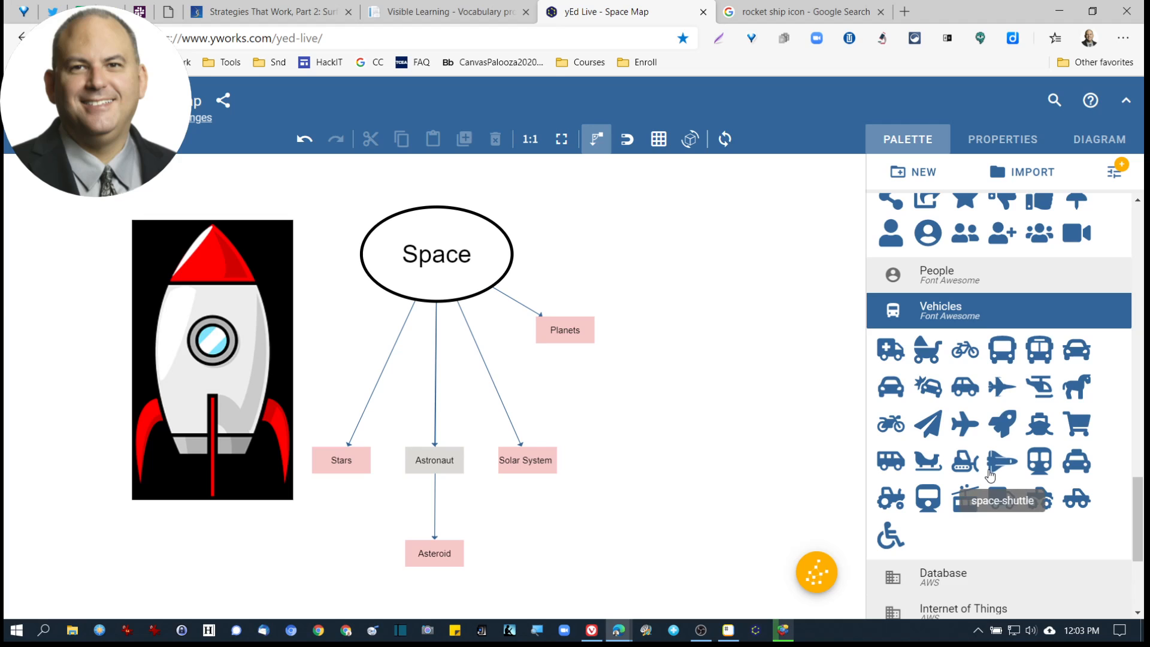
drag(995, 460, 762, 298)
double_click(634, 254)
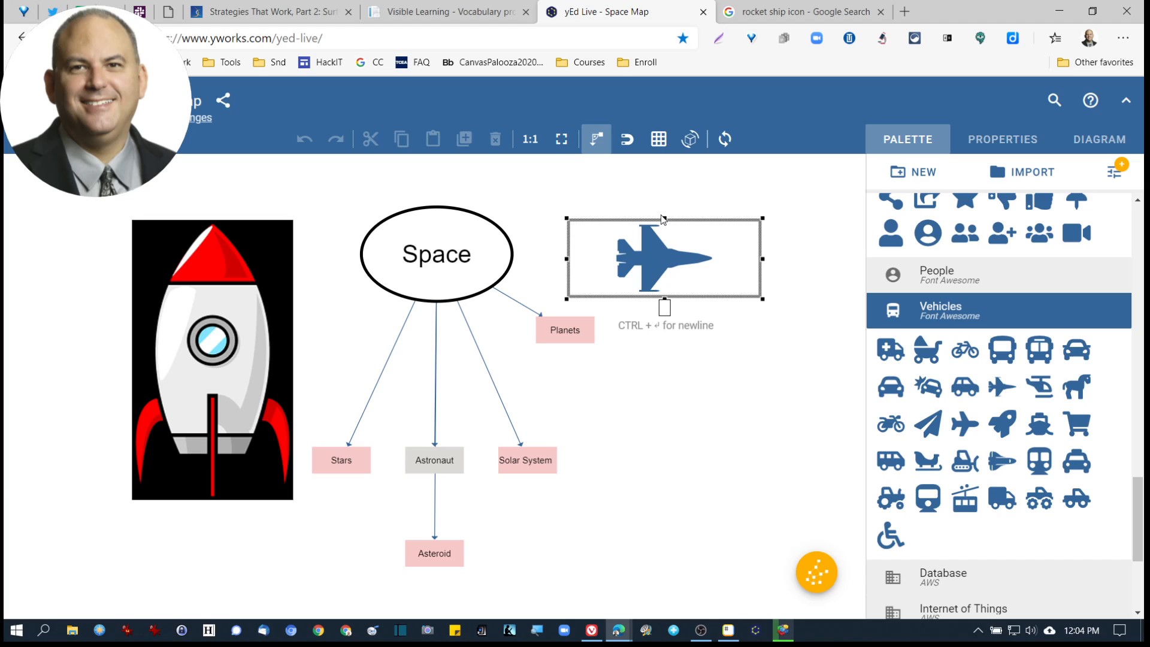
text(Space)
click(718, 176)
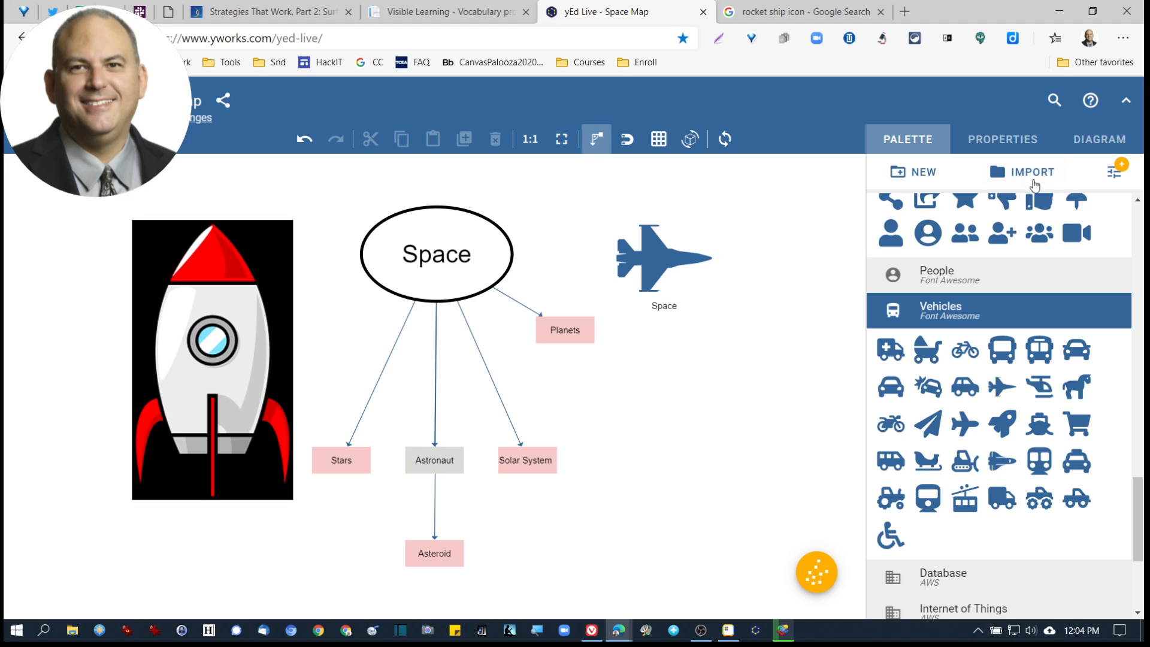
Step: Move the Stars, Astronaut, Solar System and Asteroid nodes up closer to the Space node
click(717, 247)
click(506, 398)
drag(323, 451, 324, 331)
drag(419, 453, 399, 364)
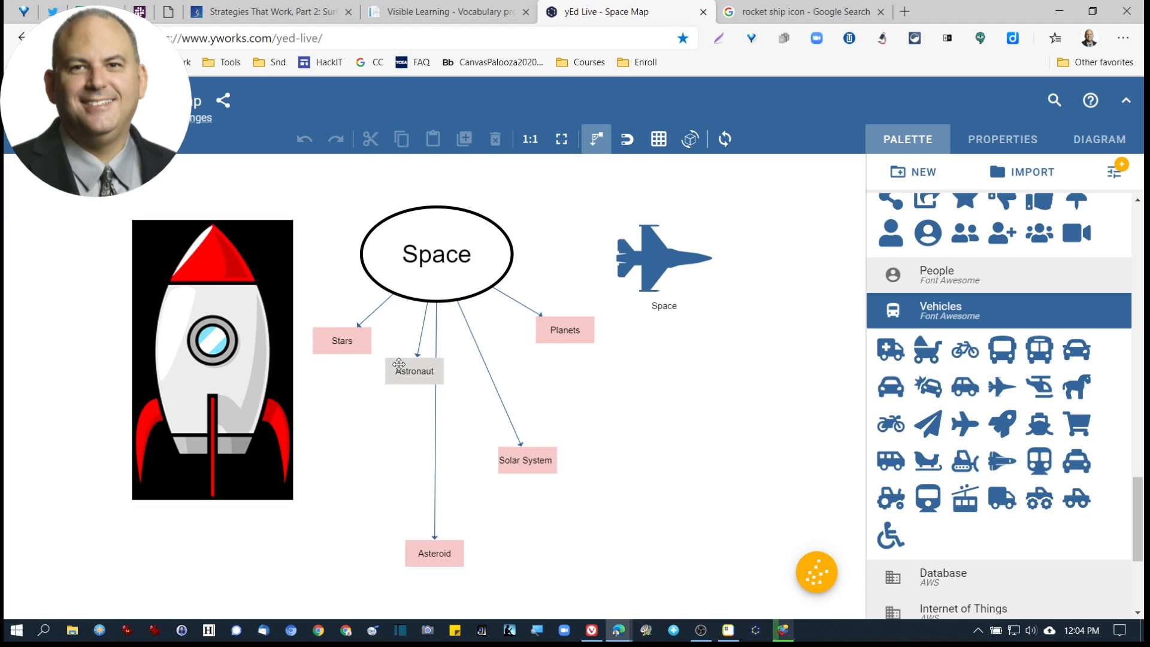
drag(540, 451, 516, 366)
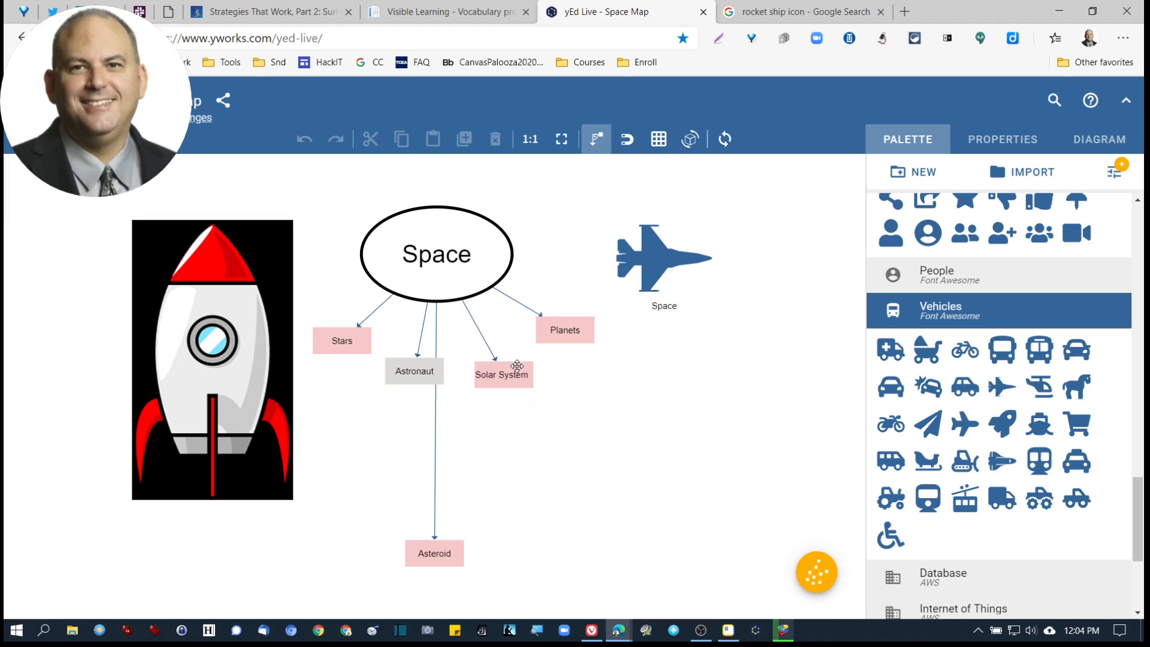
drag(451, 552, 489, 446)
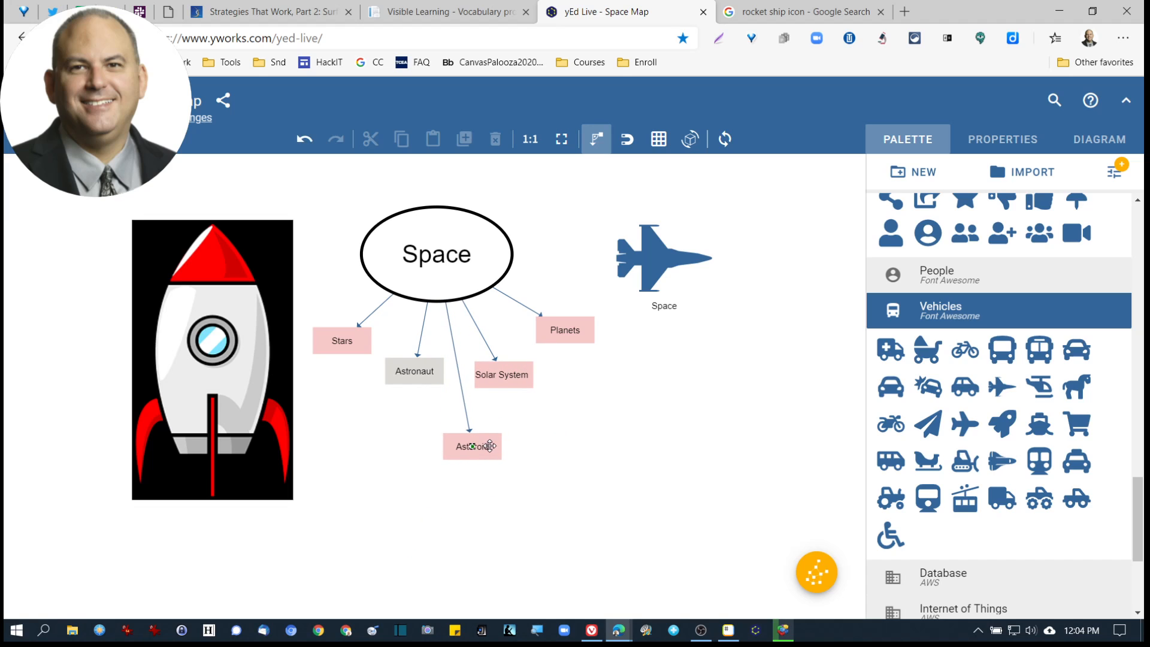